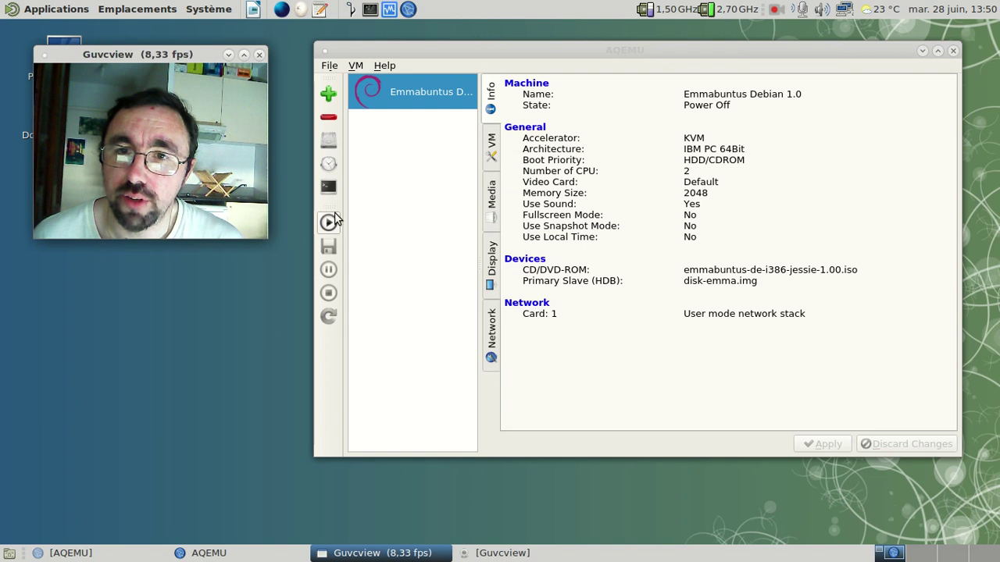
Step: Start the Emmabuntus Debian 1.0 virtual machine from the AQEMU toolbar
click(443, 249)
Step: Save the VM's modified settings, boot the guest, and shift the QEMU window slightly left
click(590, 284)
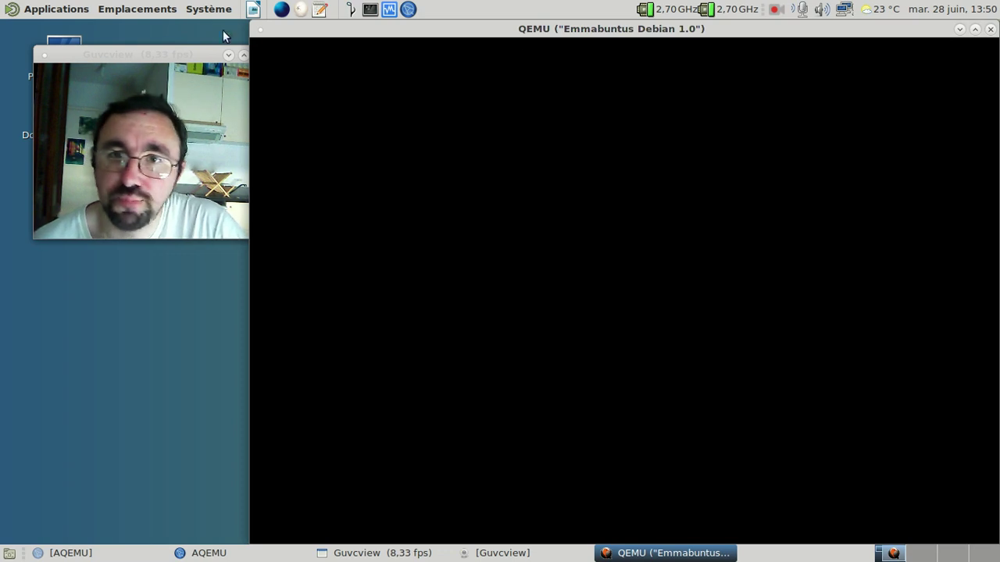
drag(165, 54, 136, 30)
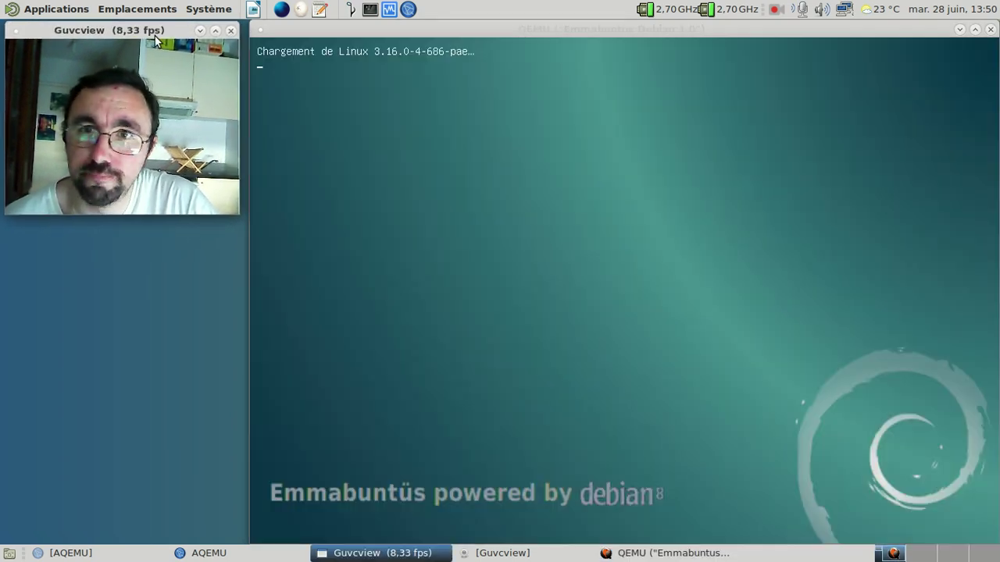
drag(466, 26, 458, 26)
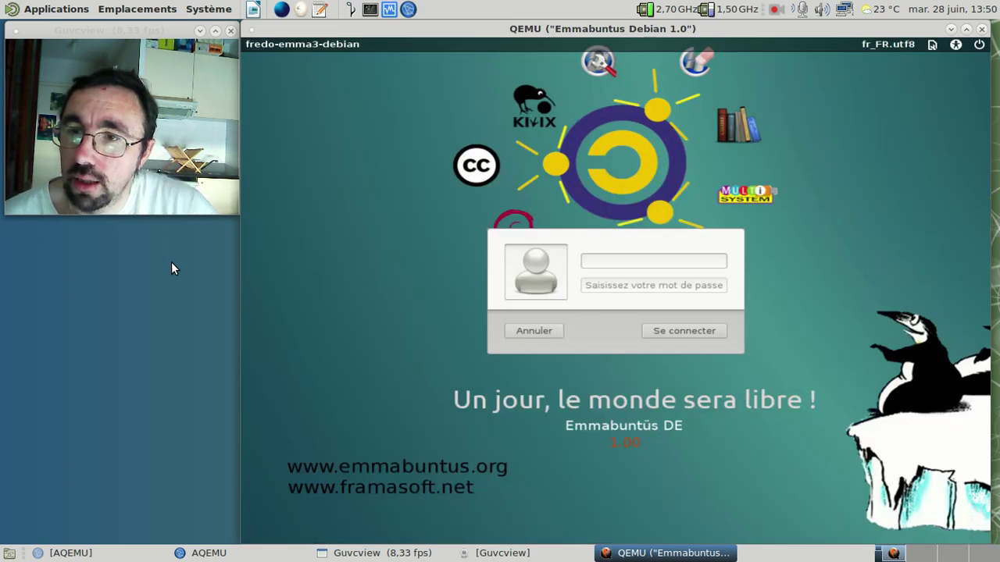
Step: Log in on the Emmabuntüs login screen with the user's account name and password
text(fred)
key(Return)
text(******)
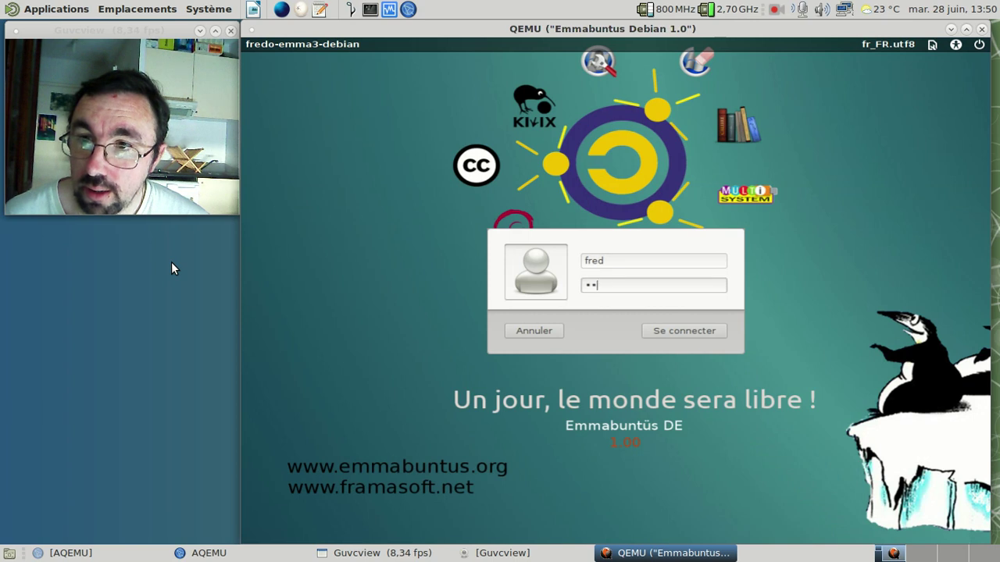
text(**)
key(Return)
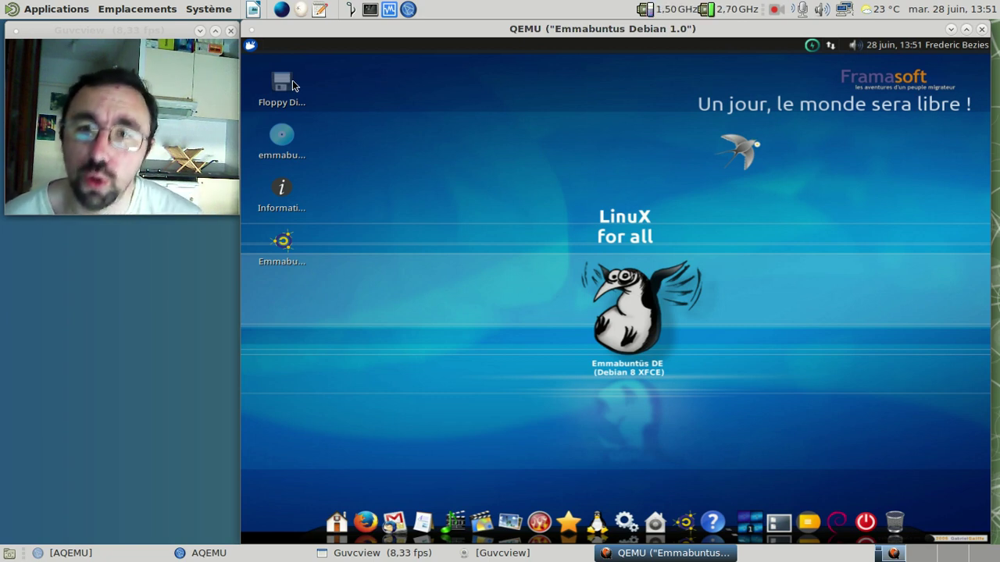
click(326, 152)
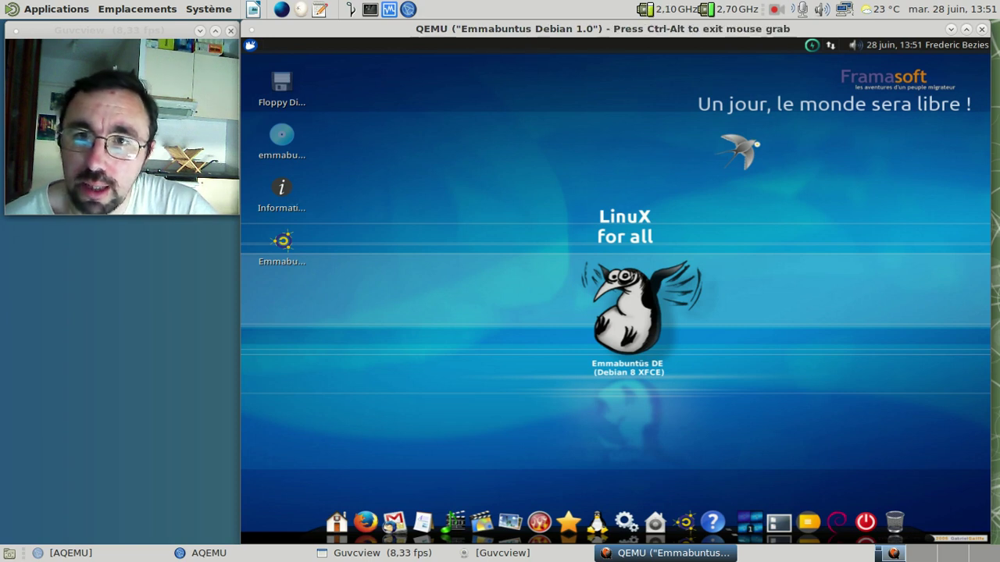
key(ctrl+alt)
click(282, 134)
right_click(293, 44)
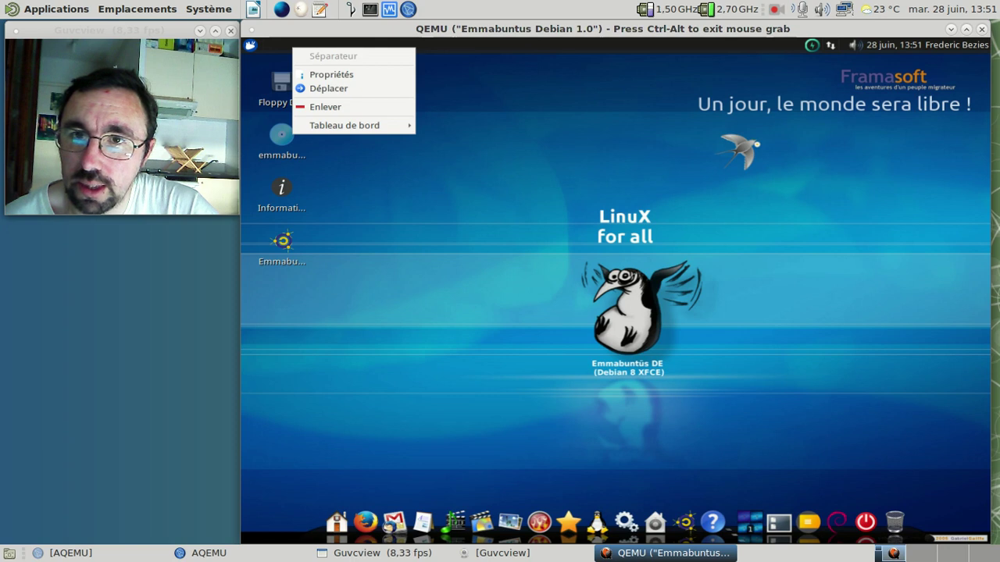
key(Escape)
key(ctrl+alt)
click(250, 44)
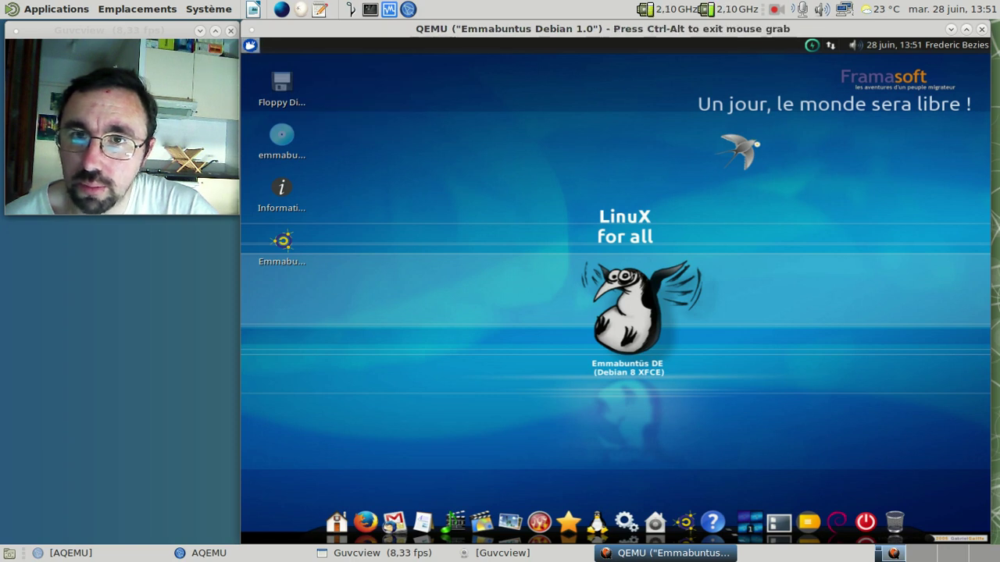
click(697, 139)
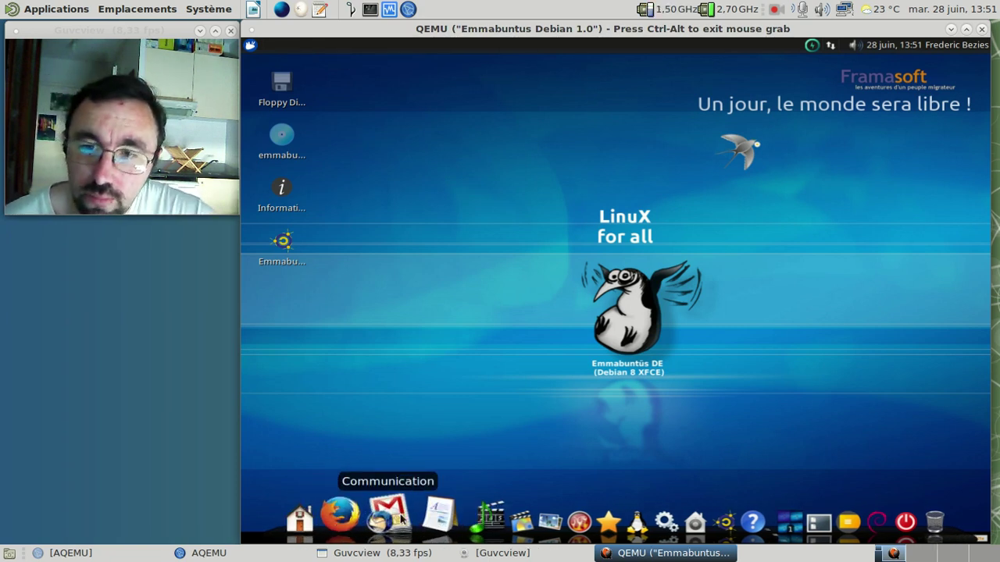
mouse_move(404, 519)
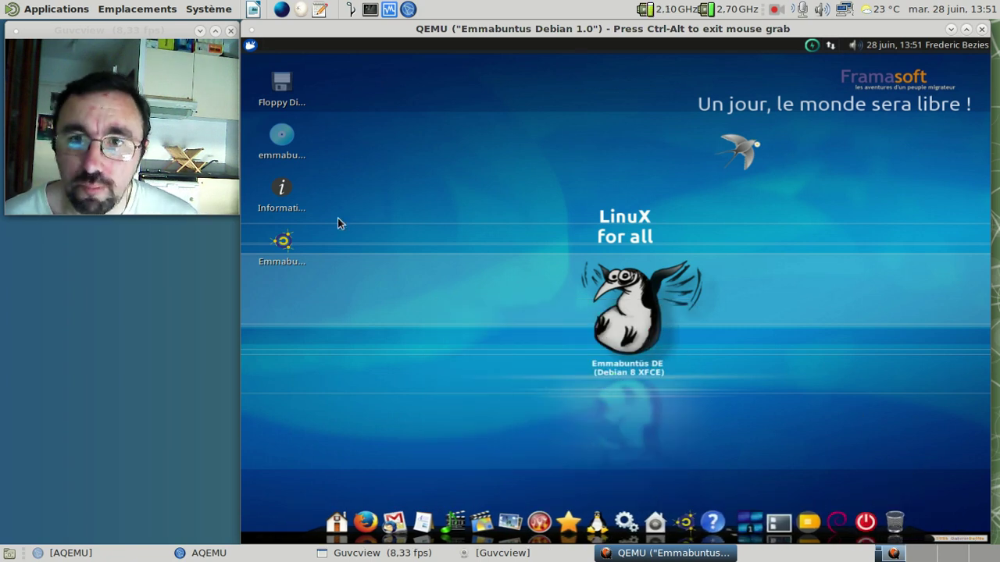
click(286, 205)
Step: Browse Information > Videos > Videos_Logiciel_Libre and select Pub-IBM-Linux-le-futur-est-ouvert.mp4
double_click(286, 205)
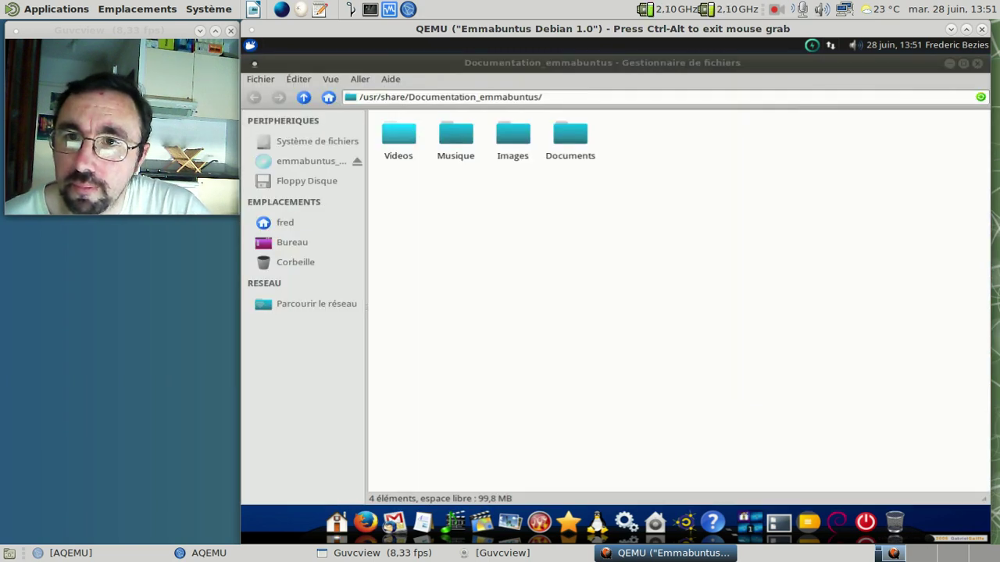
double_click(399, 137)
double_click(430, 138)
click(422, 136)
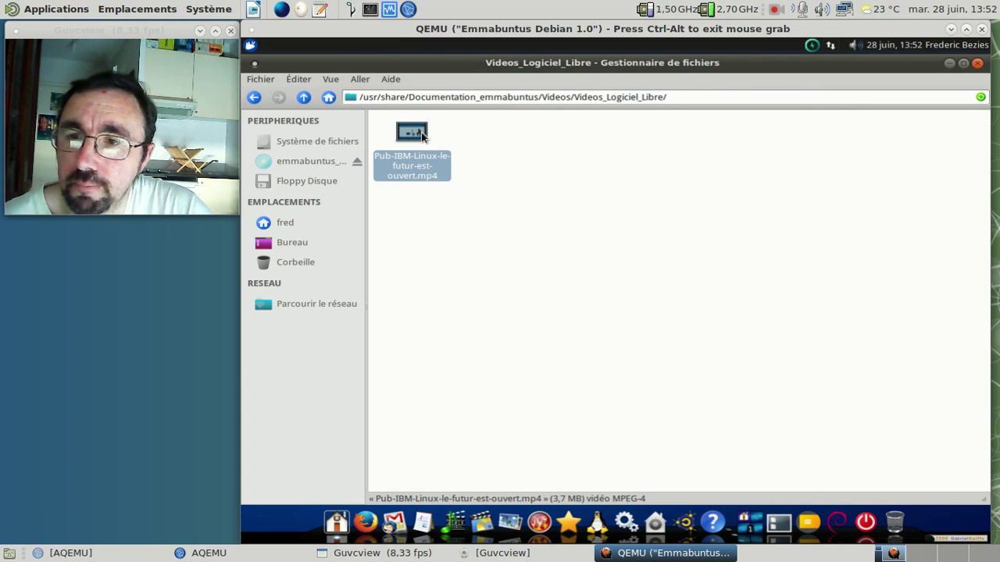
Step: Play the IBM advert, close the media player and its privacy notice, then reselect the mp4
double_click(422, 135)
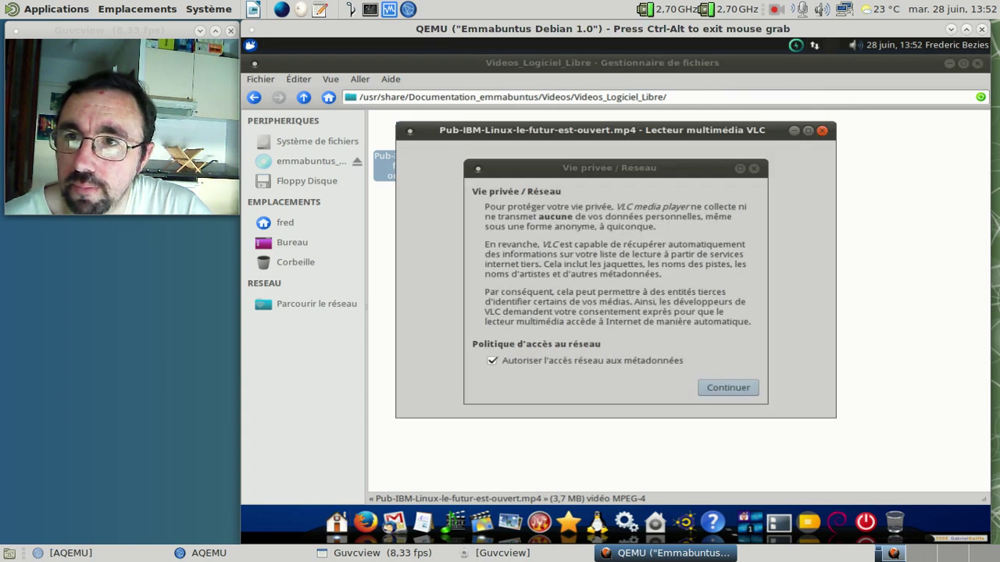
click(746, 390)
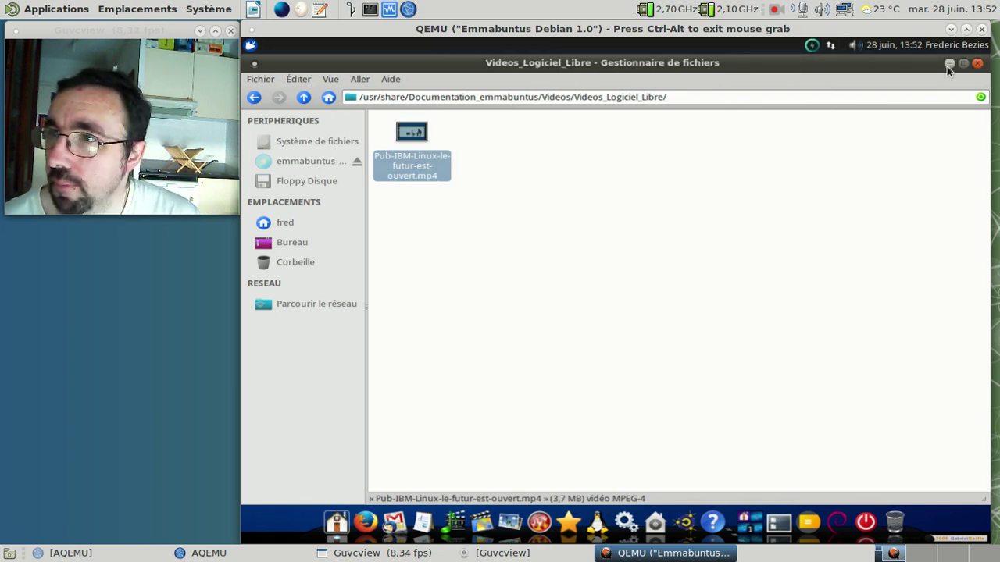
key(alt+F4)
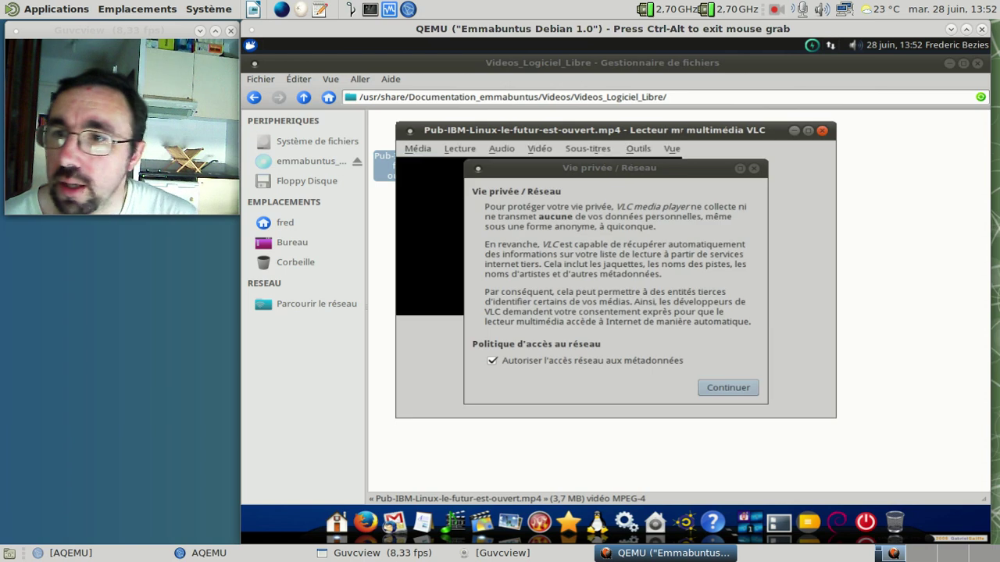
click(729, 387)
click(746, 393)
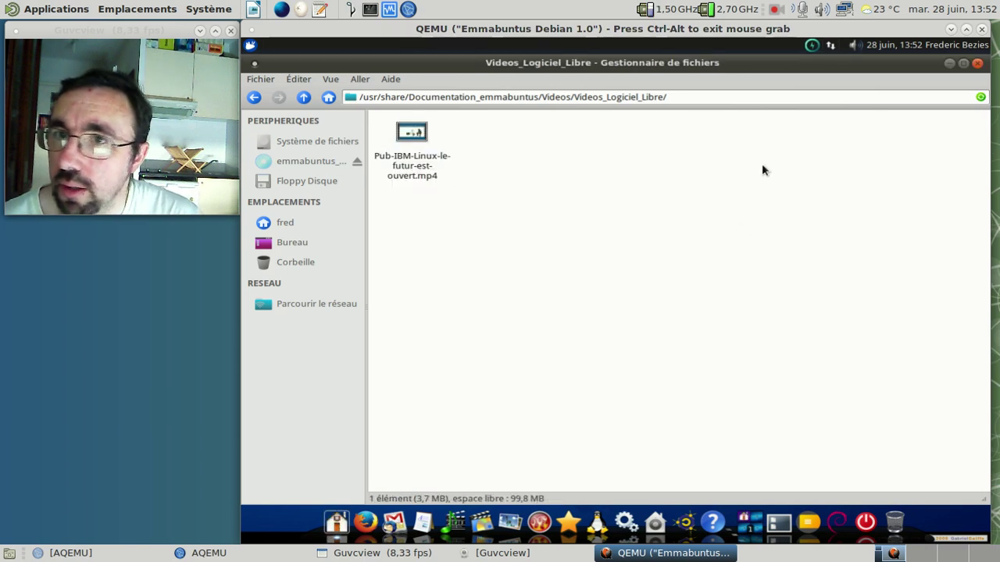
key(alt+F4)
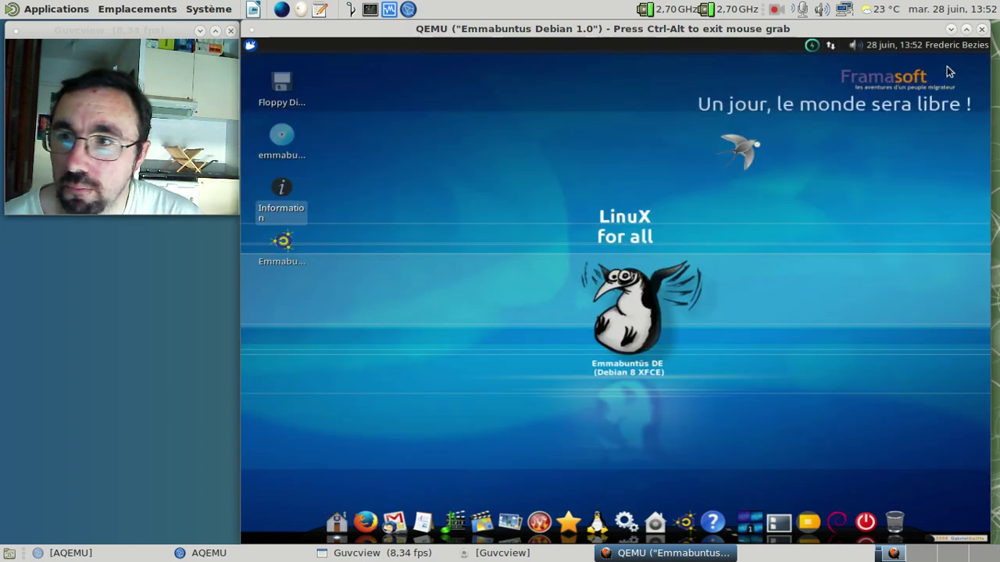
key(alt+Tab)
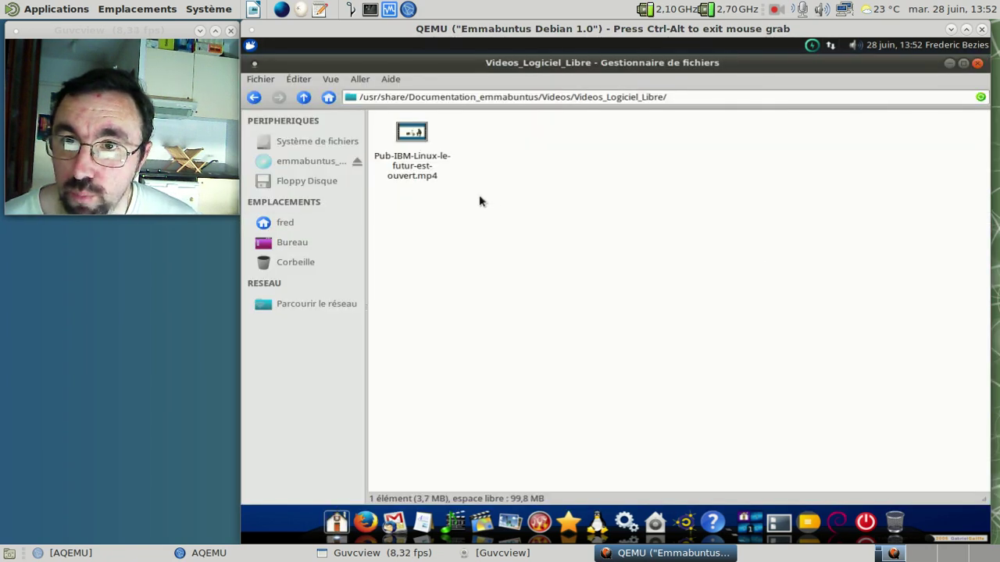
click(336, 523)
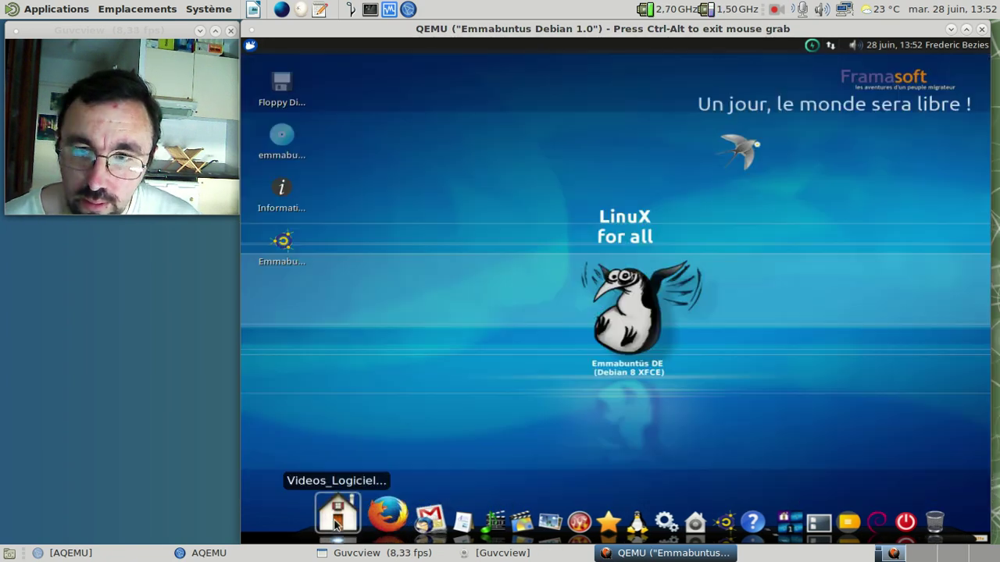
click(336, 524)
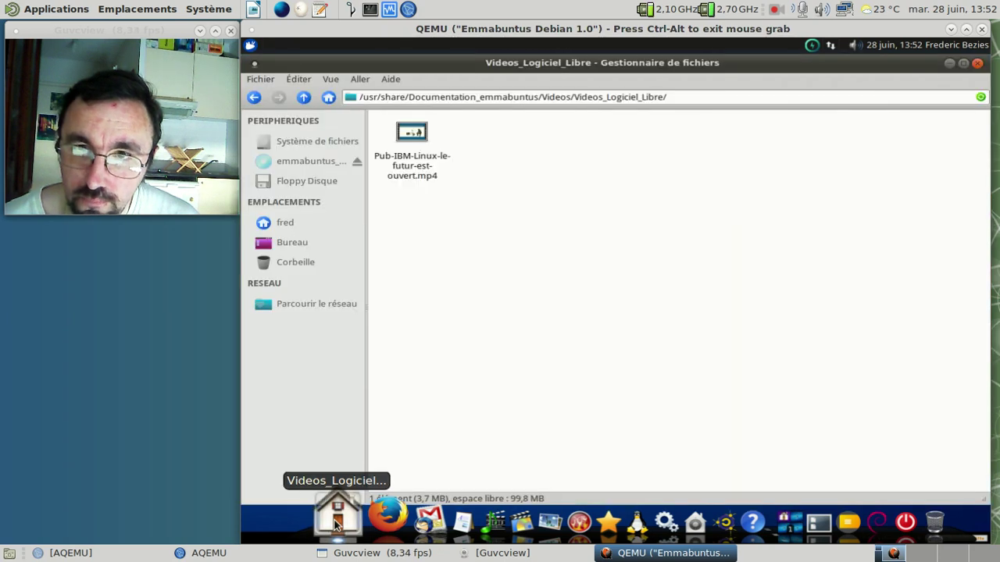
click(418, 176)
Step: Play the IBM advert in GNOME MPlayer via Ouvrir avec, close it, and go up to Videos
right_click(419, 176)
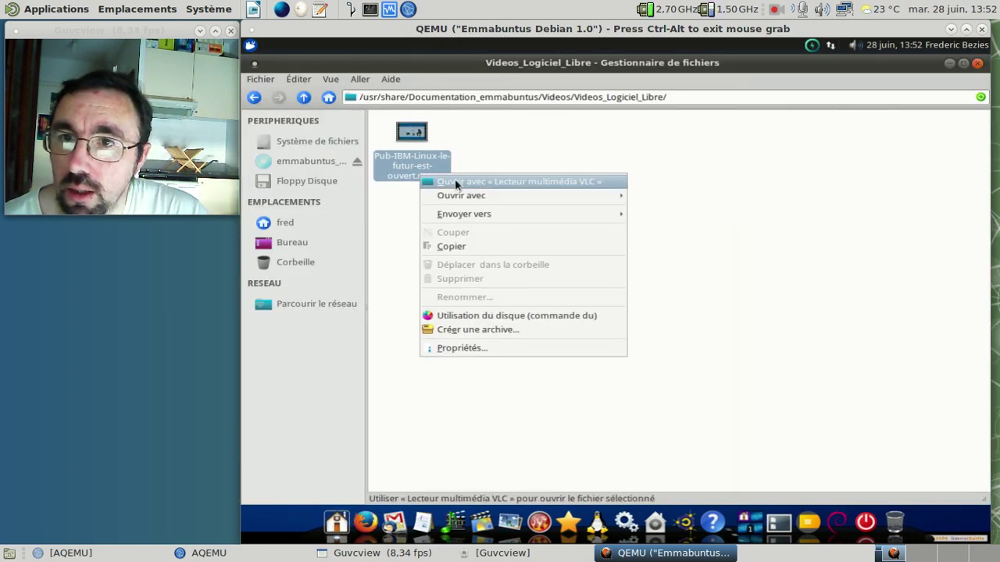
click(455, 182)
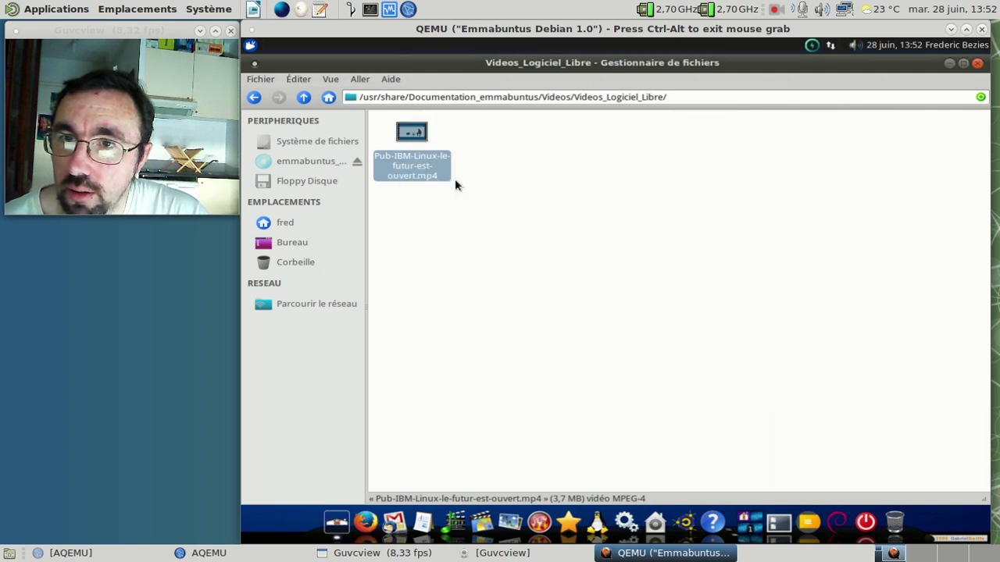
right_click(425, 177)
mouse_move(472, 191)
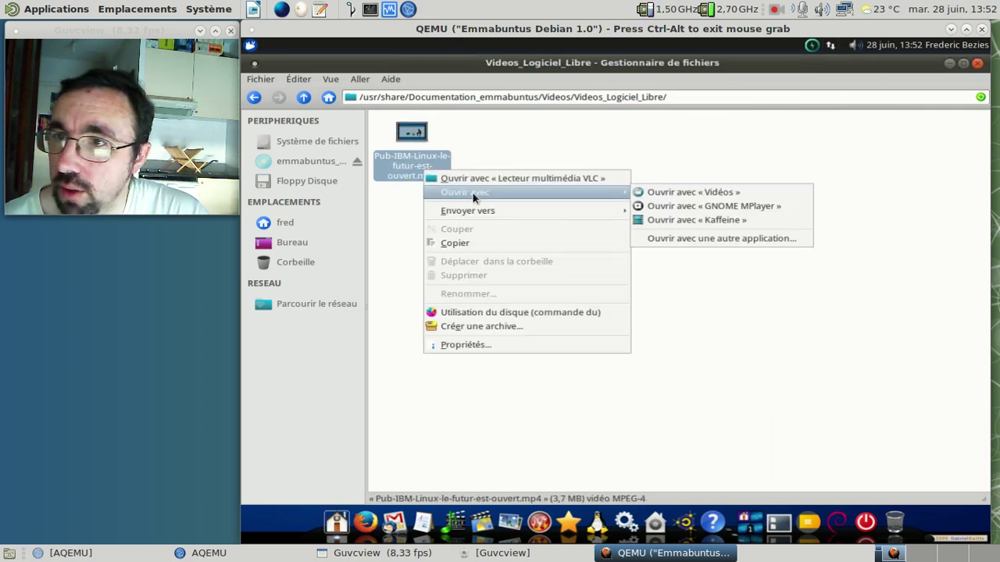
click(711, 206)
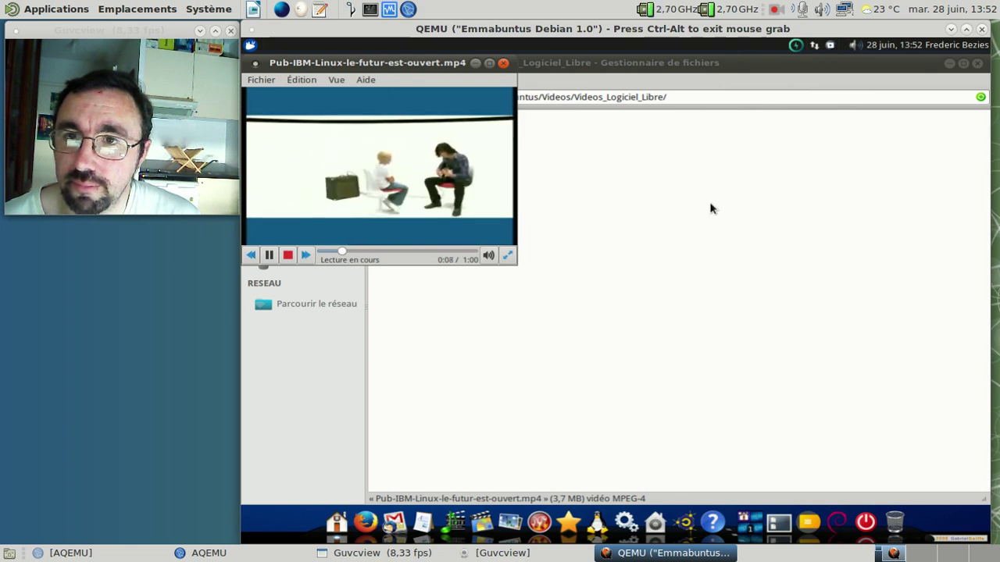
click(504, 64)
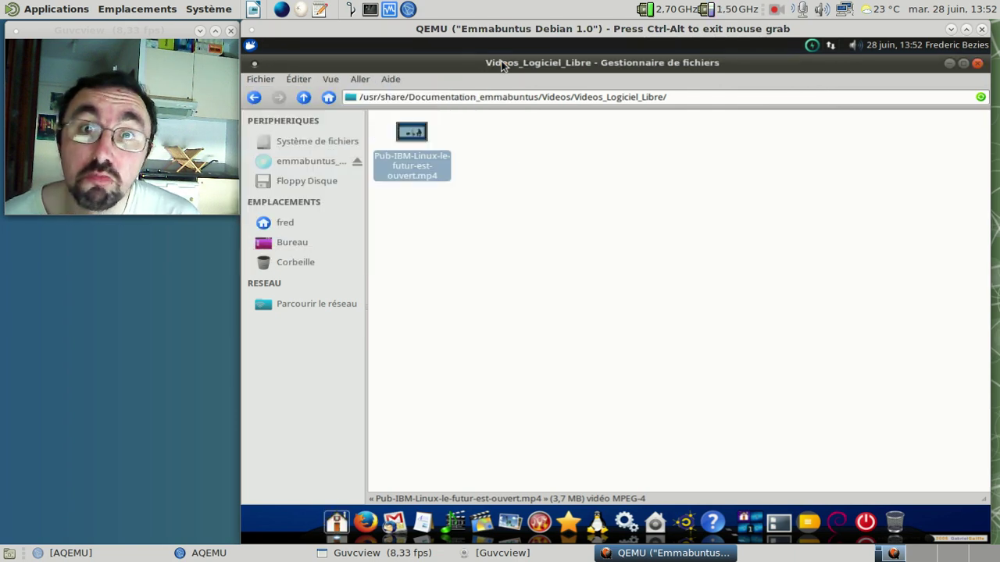
click(303, 97)
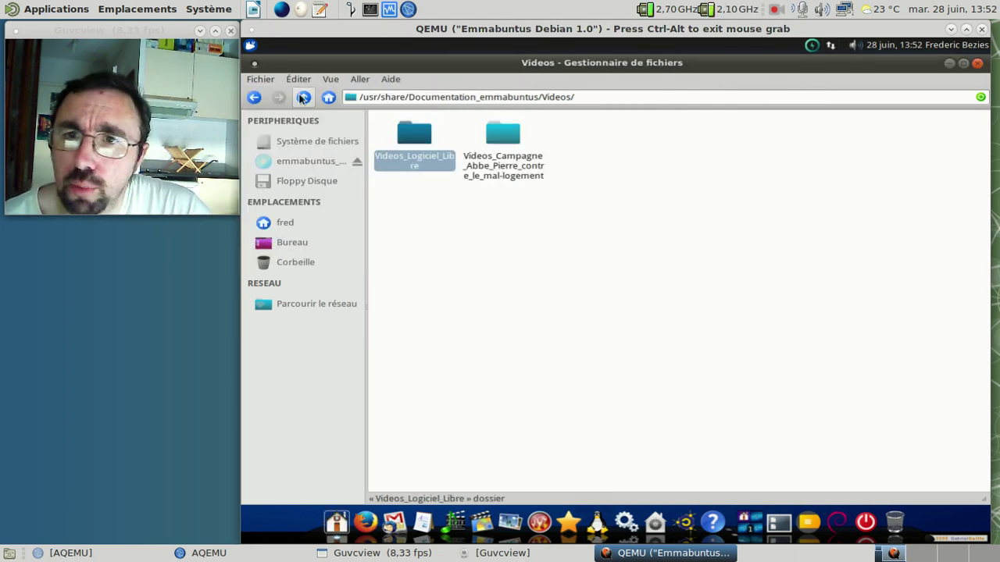
Step: Open the Abbé Pierre campaign video in VLC, then go back up to Documentation_emmabuntus
double_click(517, 180)
right_click(444, 179)
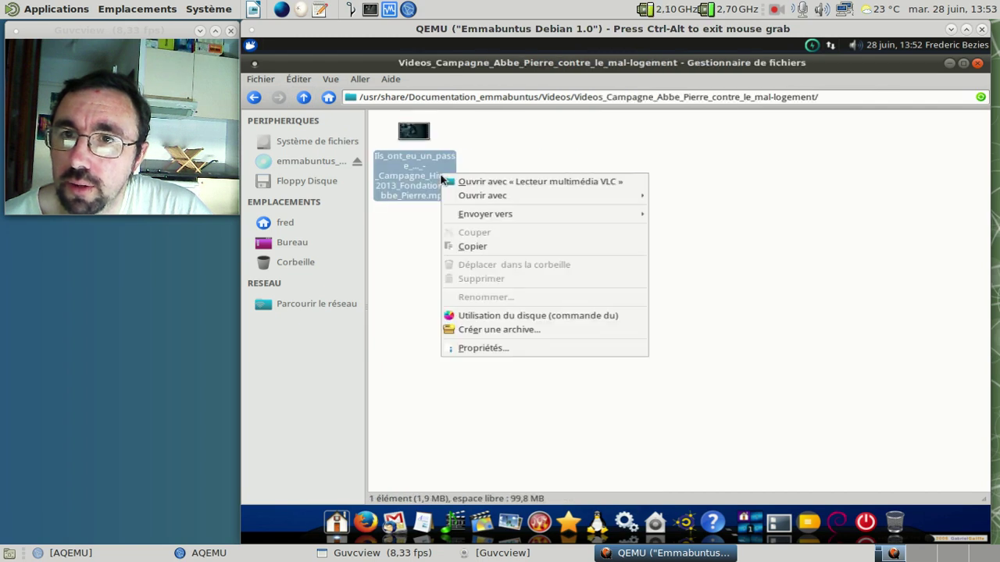
click(496, 182)
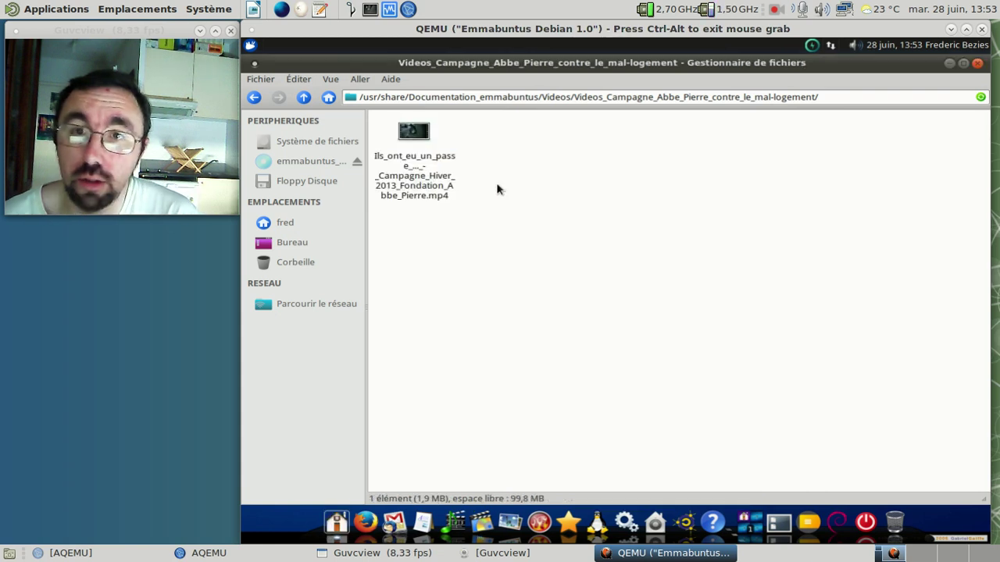
click(304, 98)
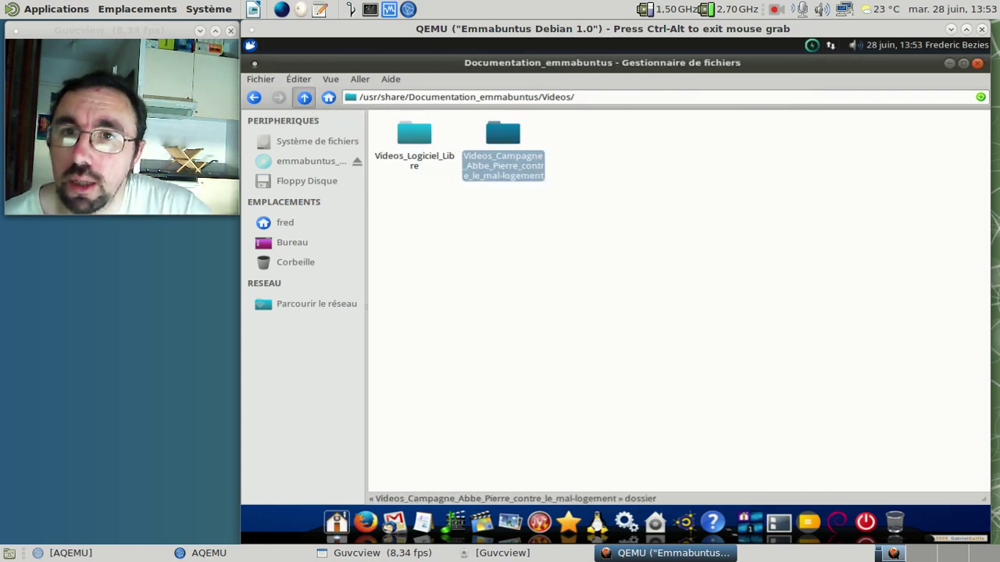
click(303, 97)
Step: Browse the Musique albums, including Pierre-Michel - Divers and Joryce Jouen - Histoire de, then close Thunar
double_click(451, 139)
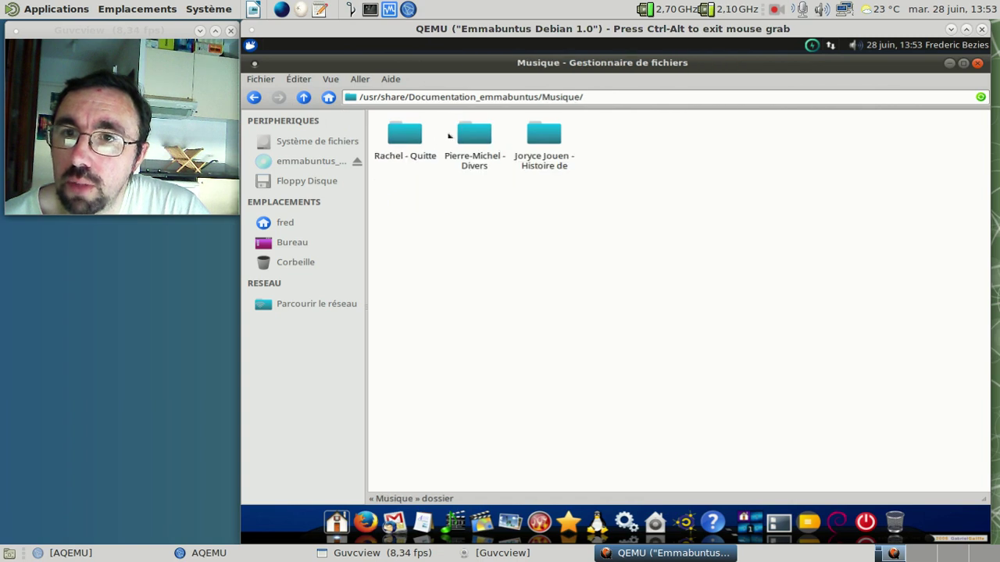
double_click(398, 140)
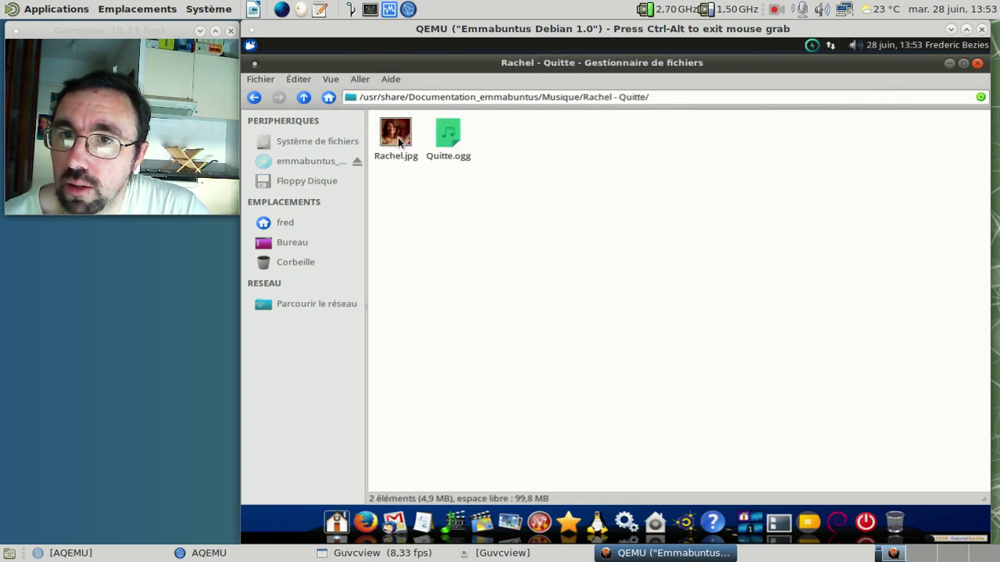
click(304, 98)
double_click(469, 141)
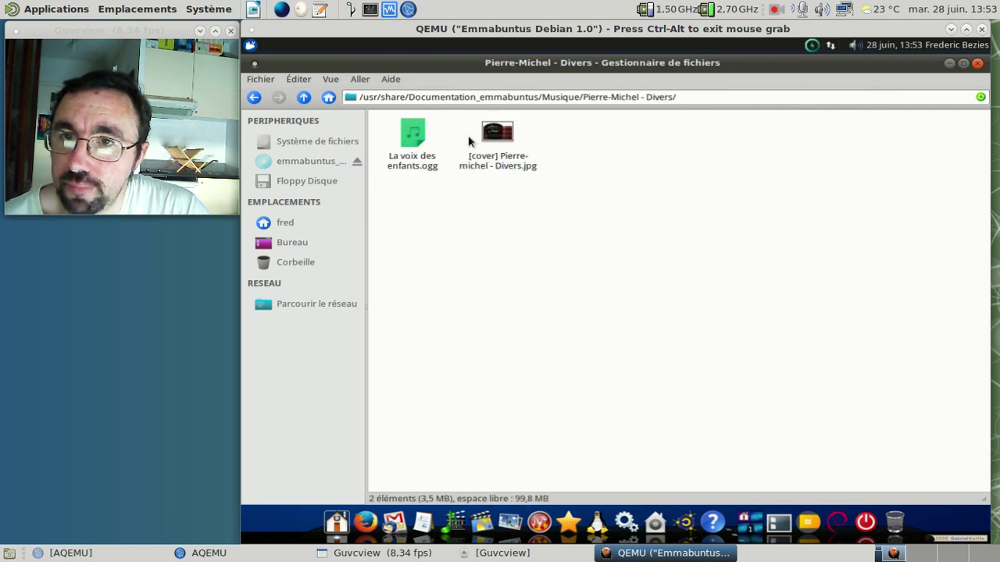
click(309, 100)
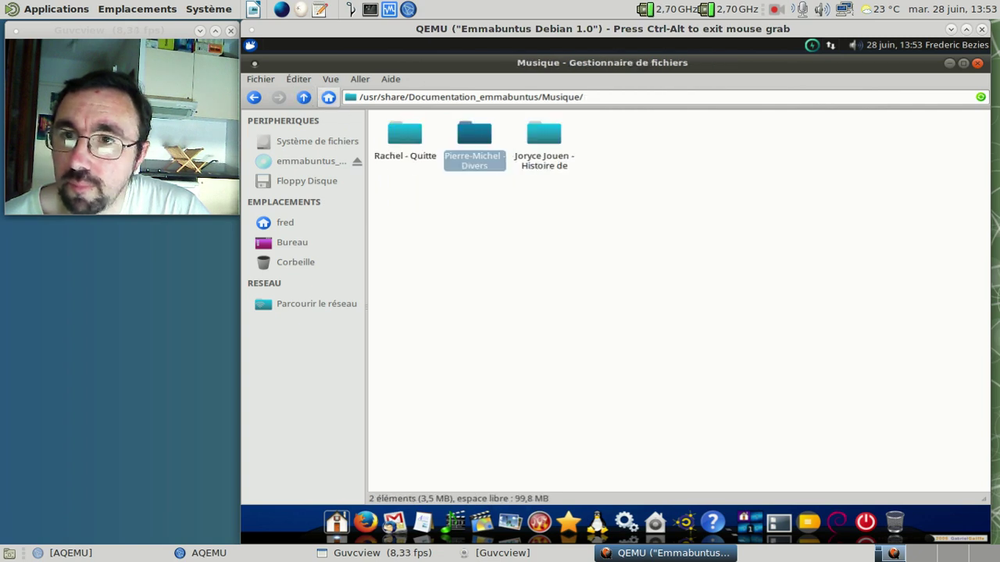
double_click(537, 139)
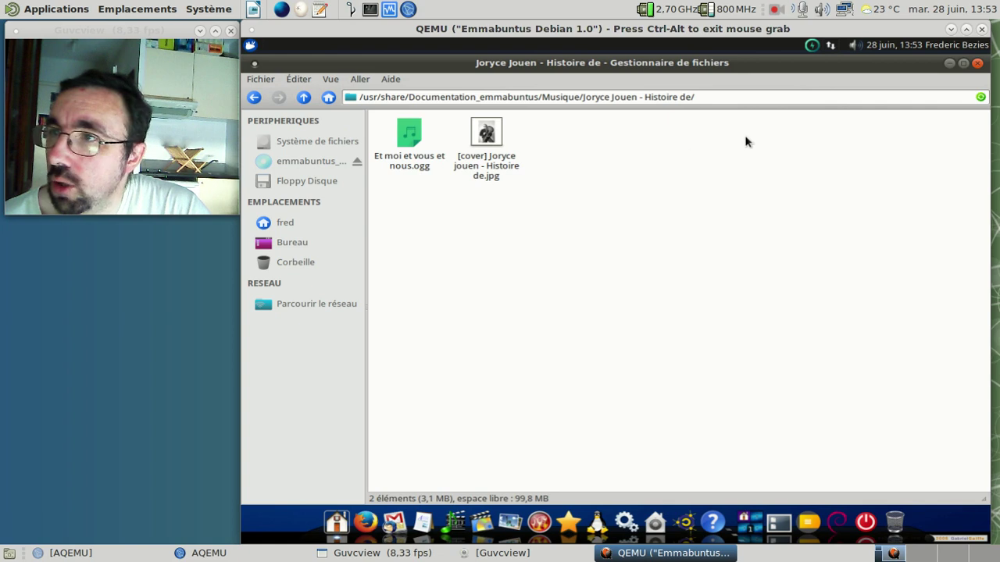
click(978, 63)
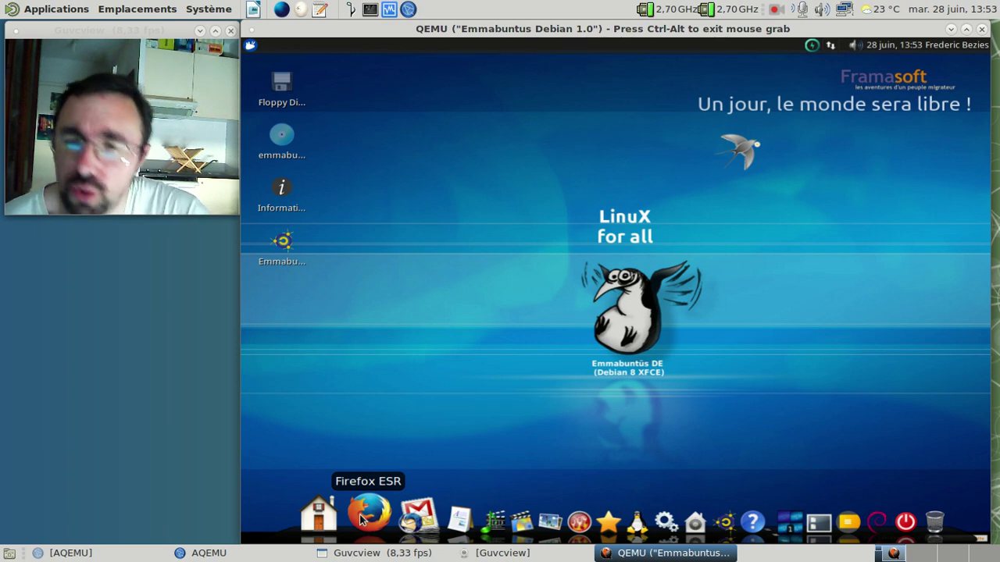
Step: Launch Firefox ESR, scroll through the Community portal page, and show the About dialog (version 45.2.0)
click(366, 514)
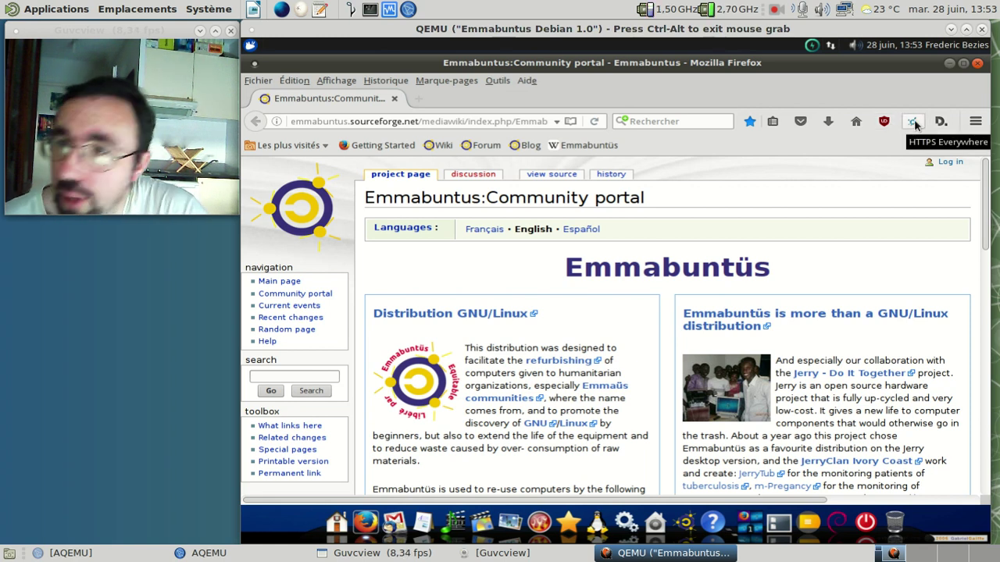
scroll(578, 235, down, 3)
scroll(574, 241, down, 6)
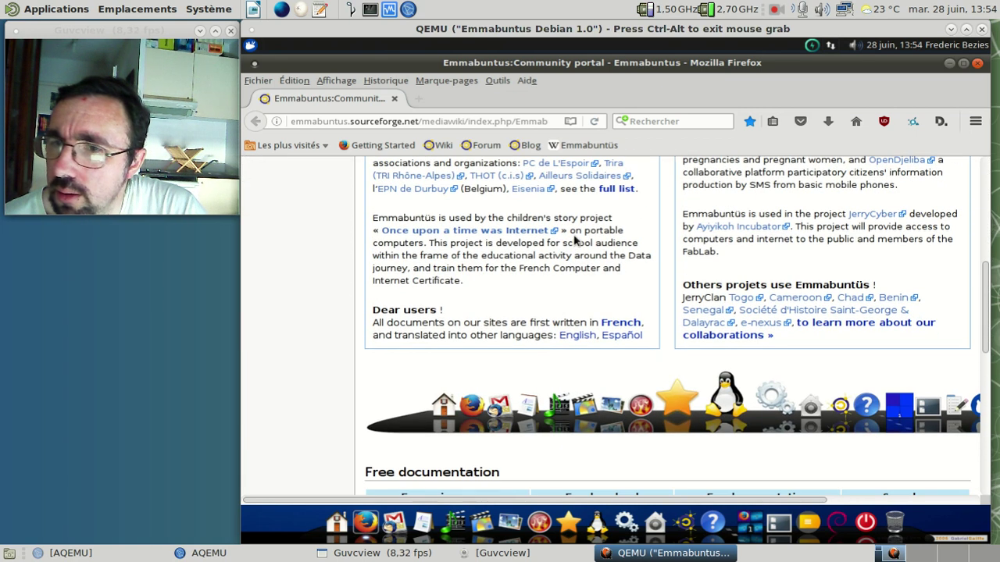
scroll(575, 242, down, 8)
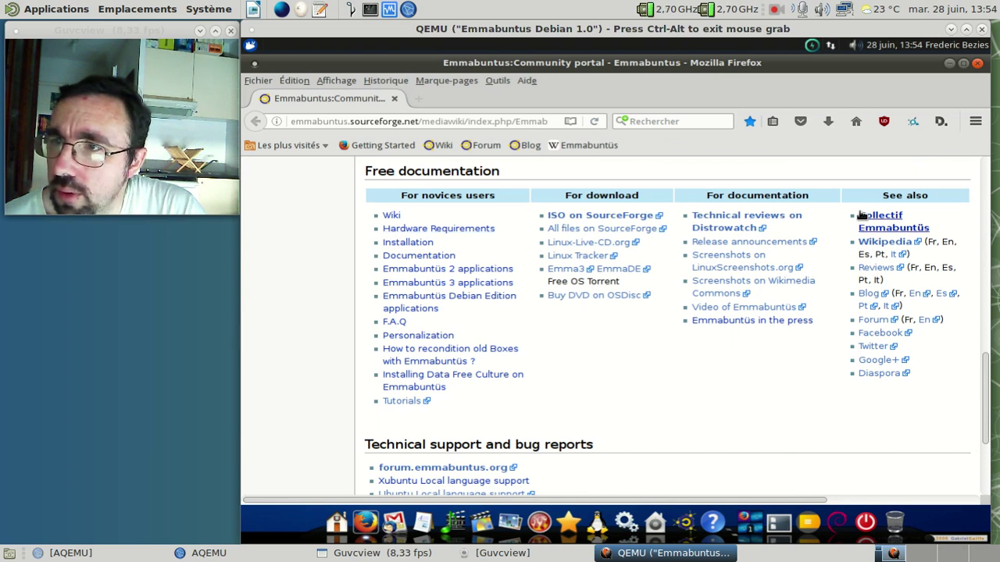
scroll(621, 295, down, 3)
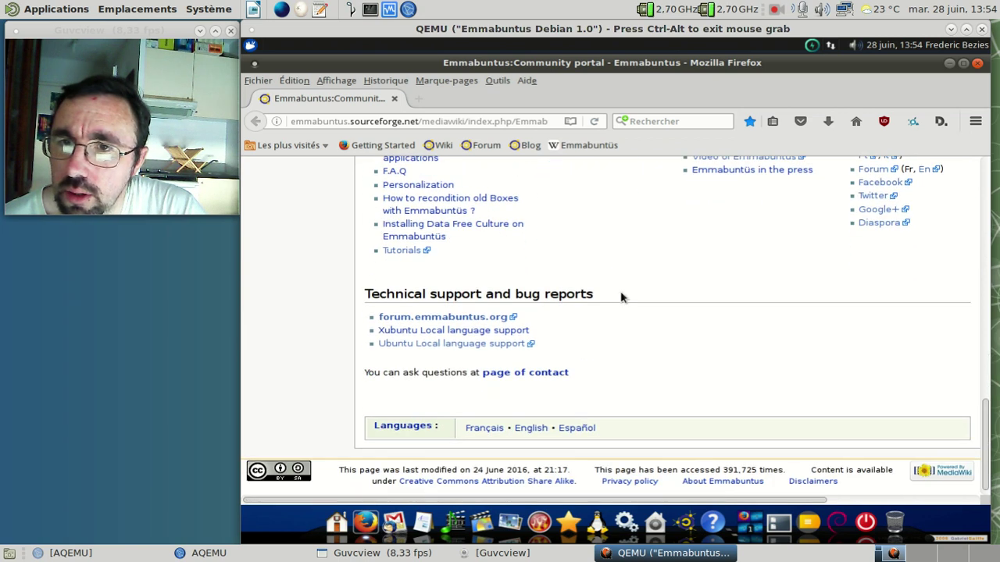
scroll(620, 296, up, 14)
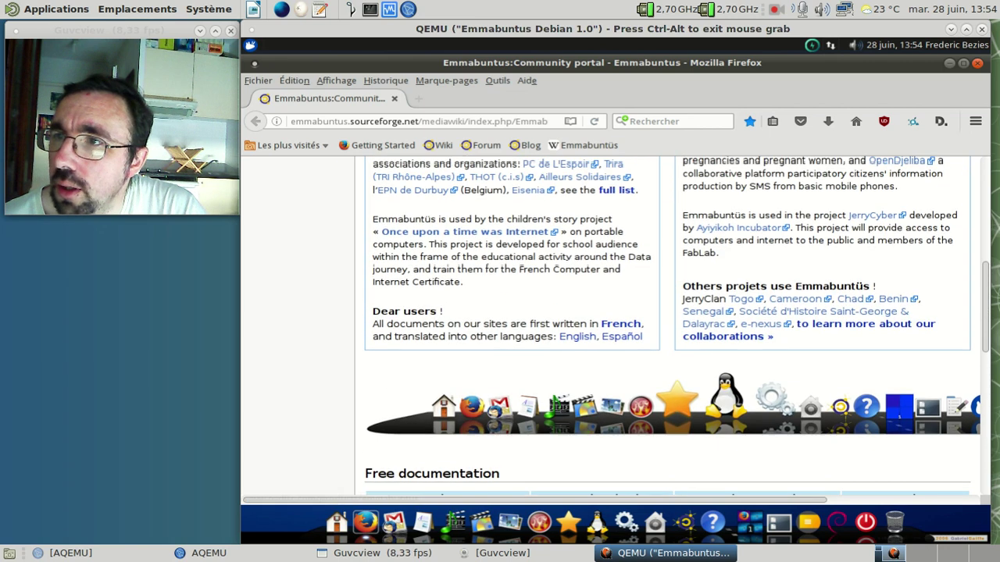
scroll(622, 295, up, 4)
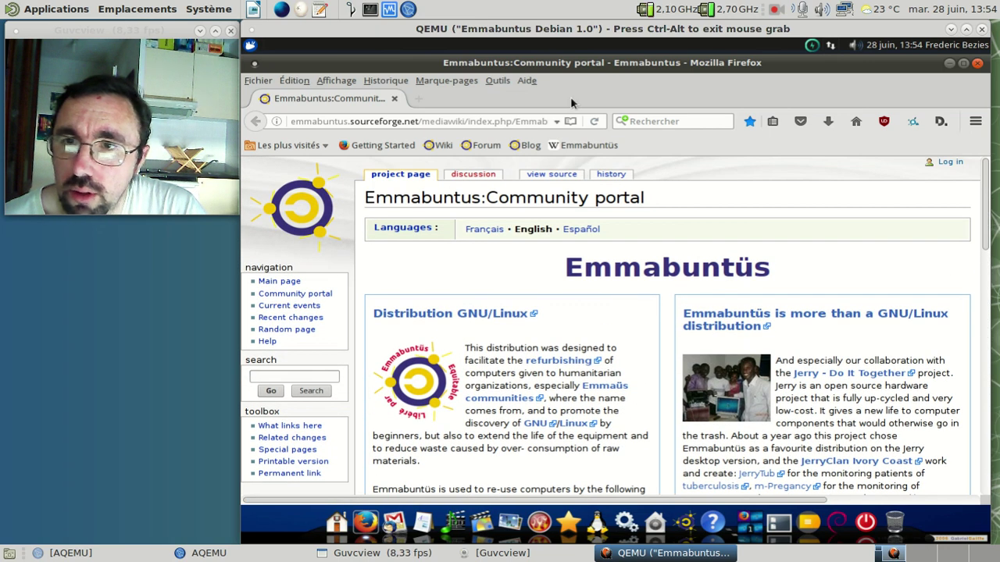
click(526, 86)
click(578, 220)
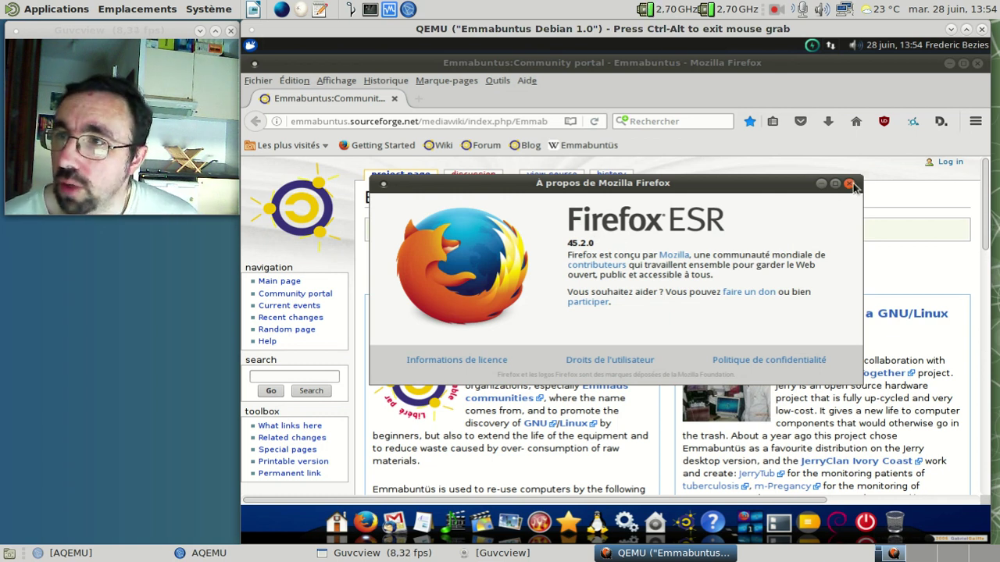
click(849, 184)
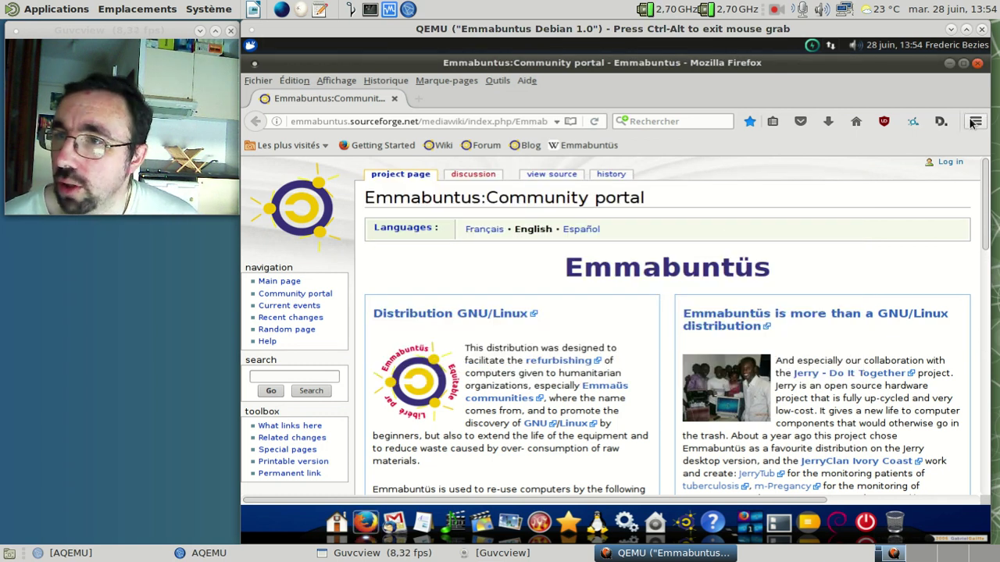
click(974, 122)
click(974, 122)
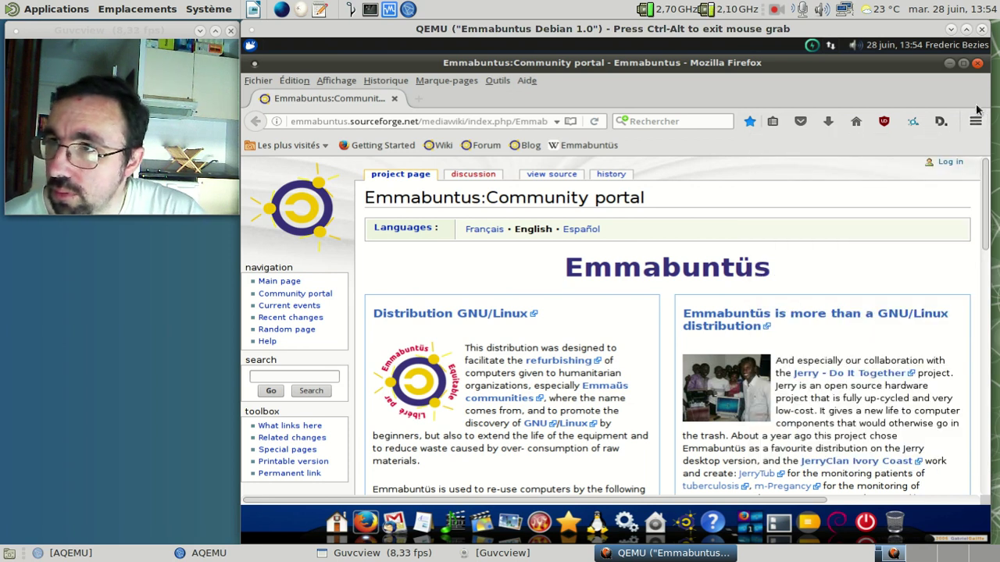
click(977, 120)
Step: In Firefox's Modules manager, review Plugins, Langues and Extensions, selecting Disconnect and Block.si
click(940, 325)
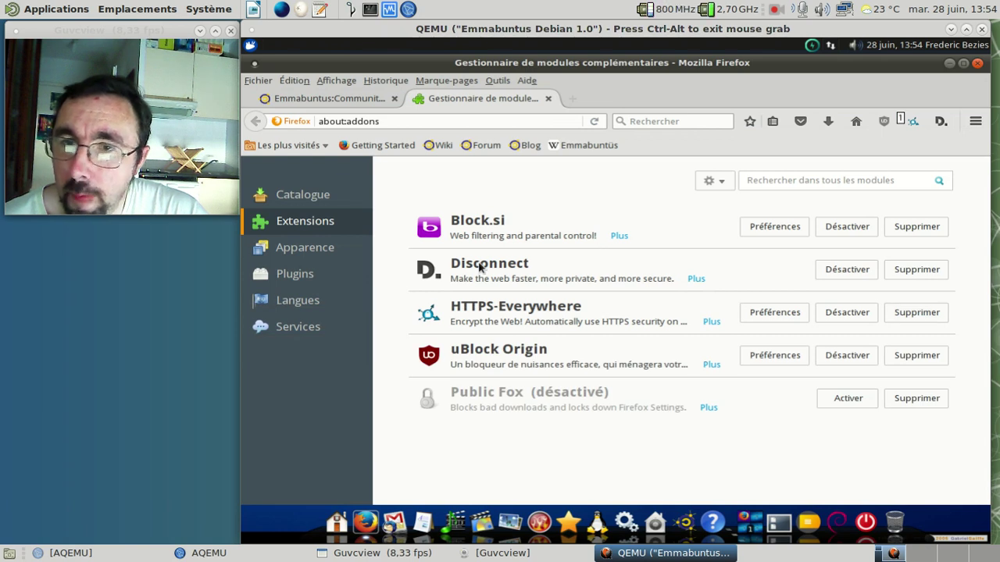
click(303, 278)
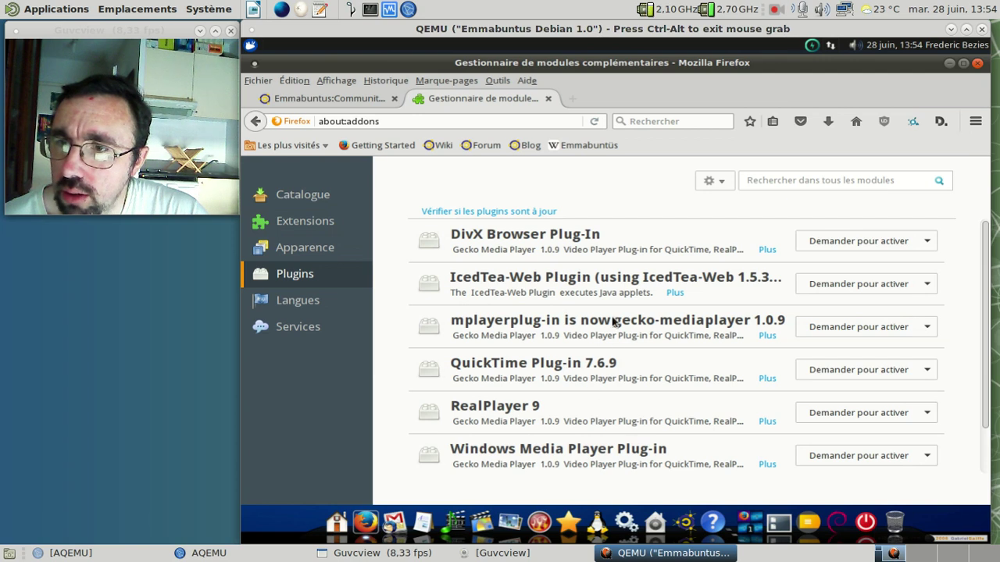
scroll(614, 320, down, 1)
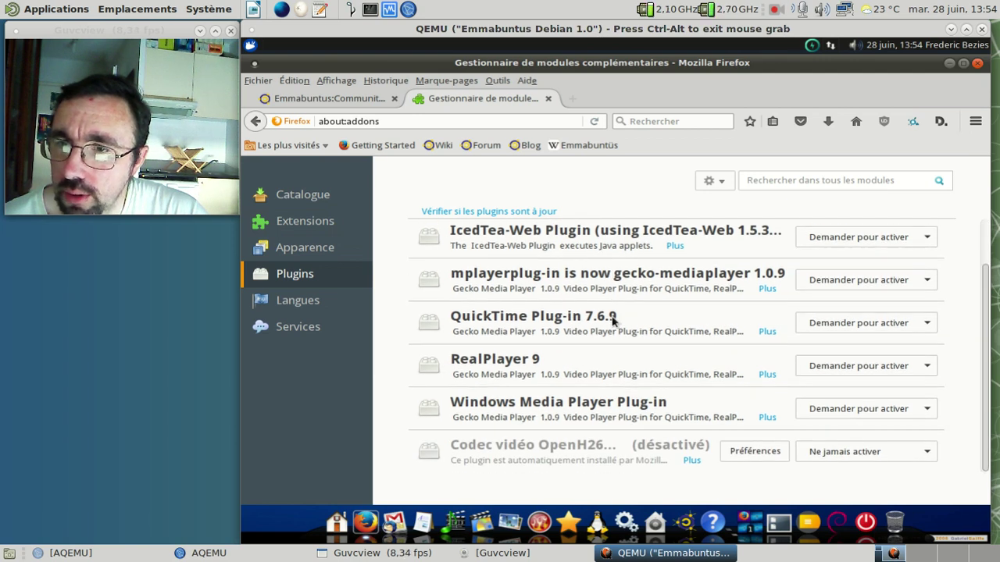
scroll(613, 321, up, 1)
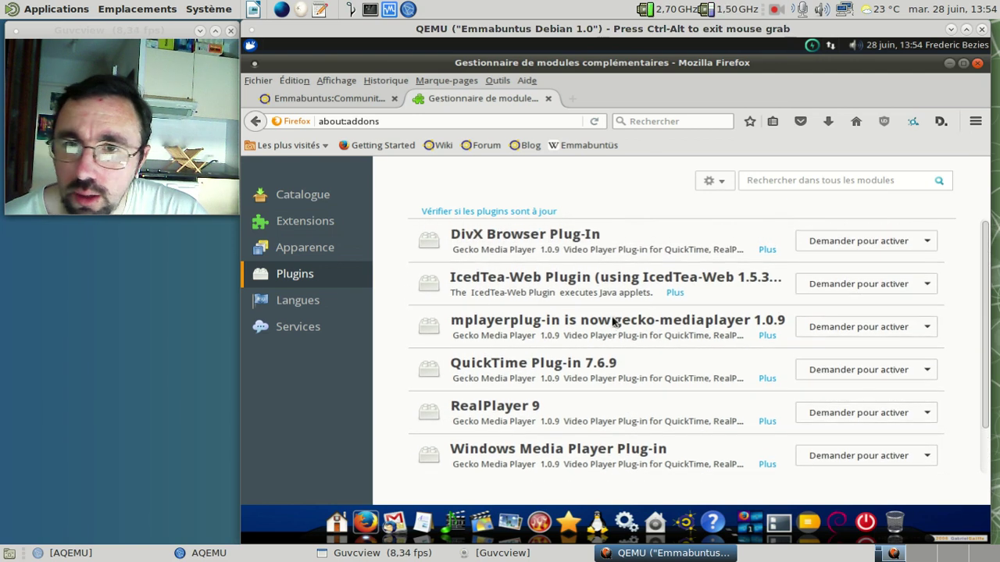
click(323, 303)
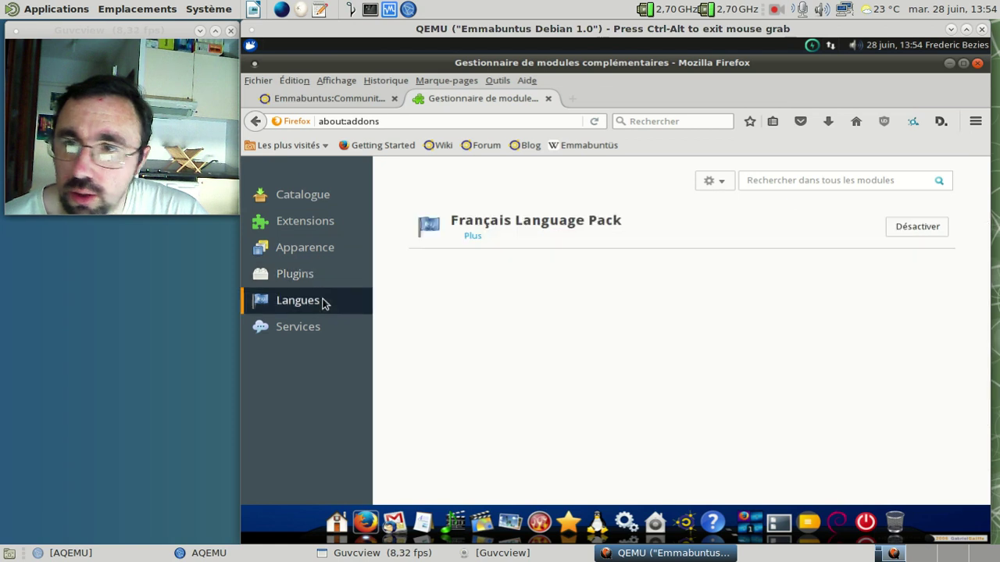
click(306, 225)
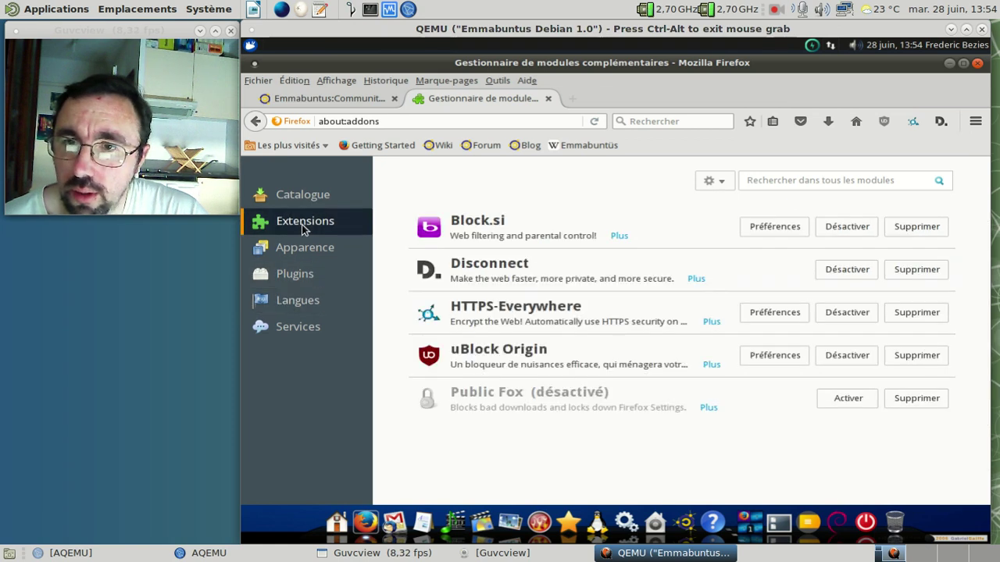
click(584, 262)
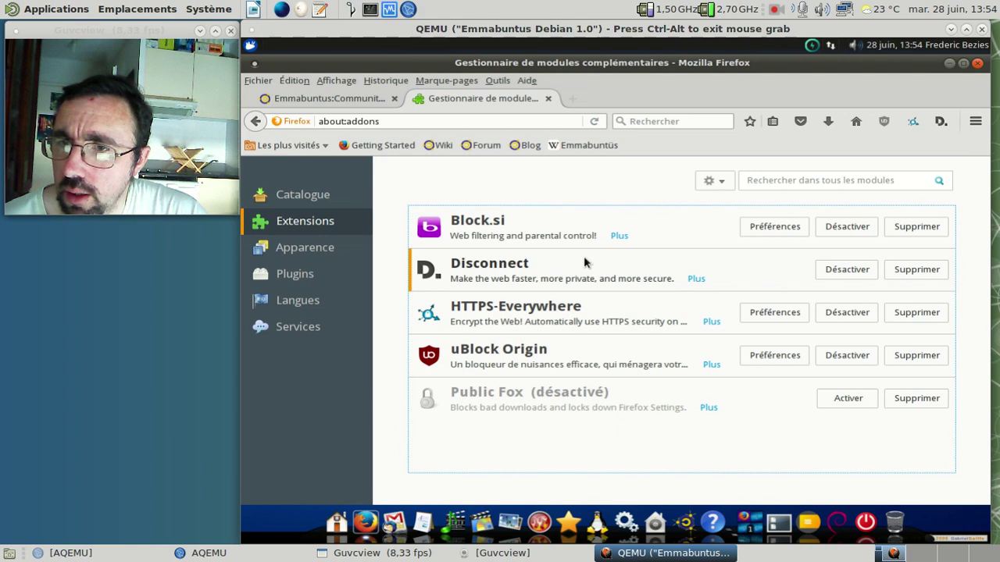
click(558, 233)
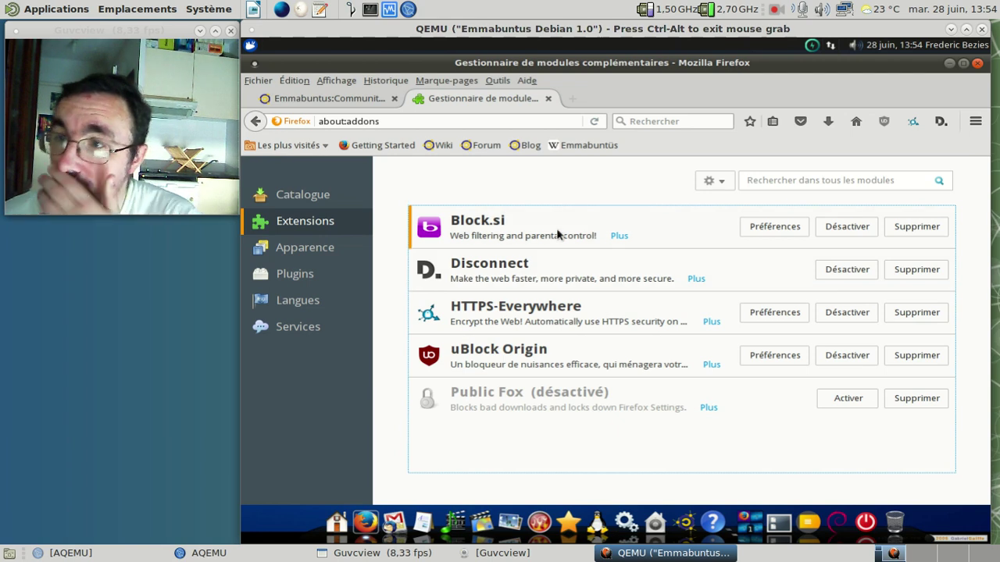
click(759, 228)
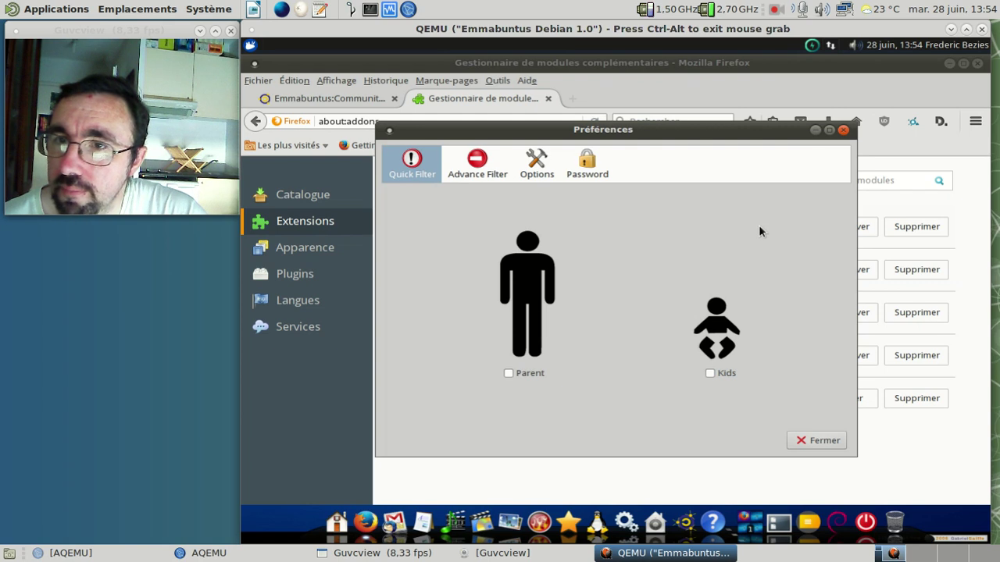
click(474, 177)
click(546, 170)
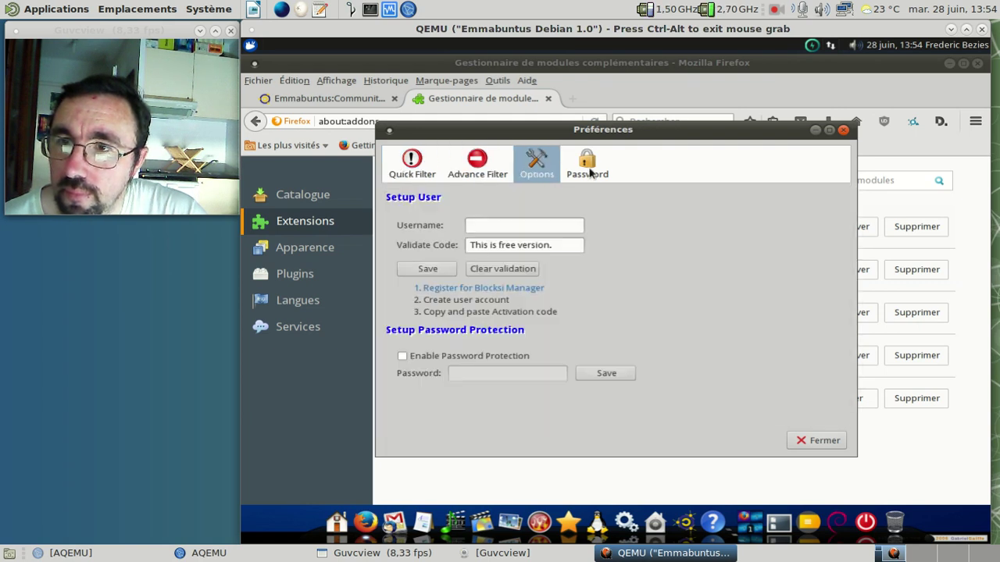
click(588, 172)
click(545, 174)
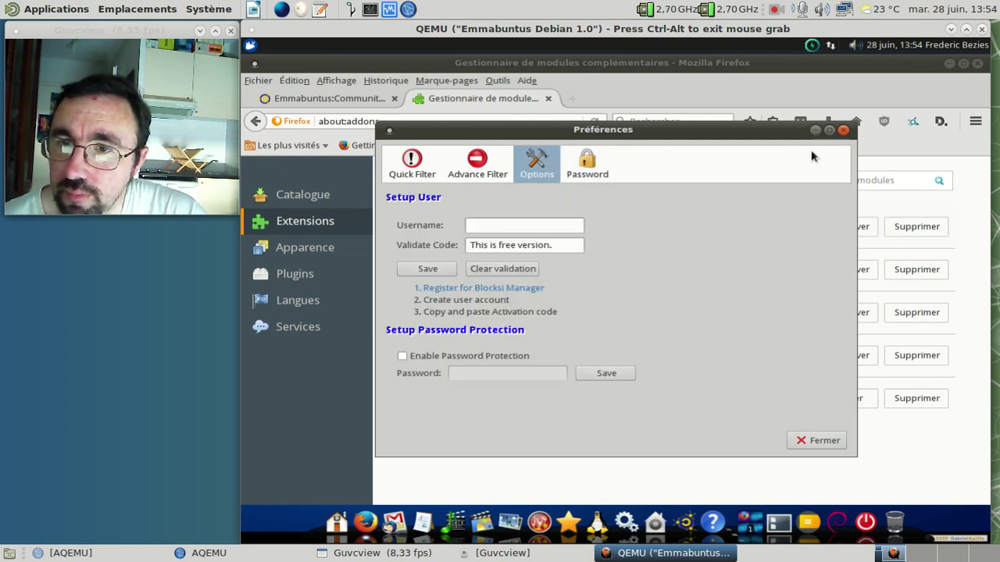
click(842, 130)
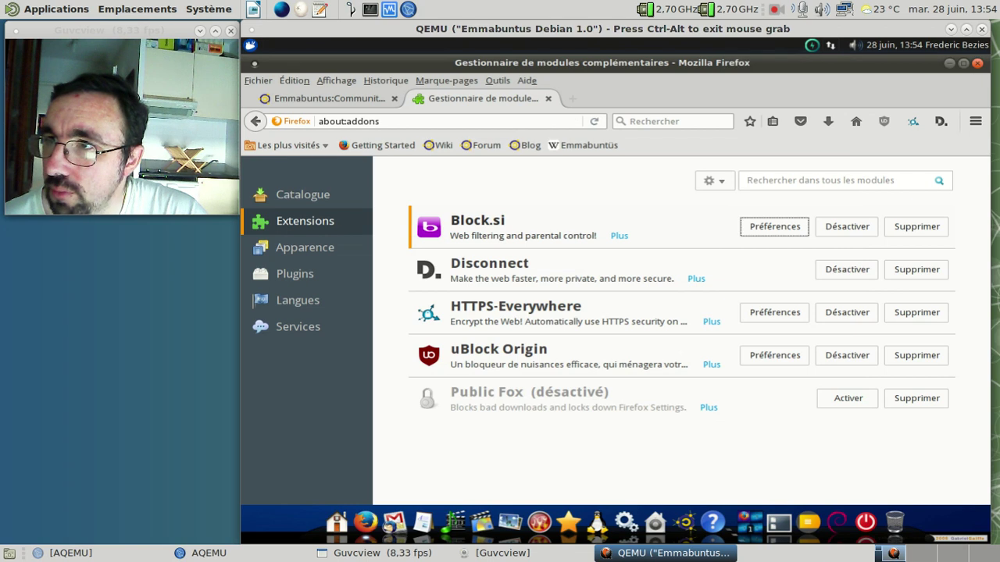
Step: Quit Firefox with Ctrl+Q, confirming 'Fermer les onglets', and bring up the dock's office stack
key(ctrl+q)
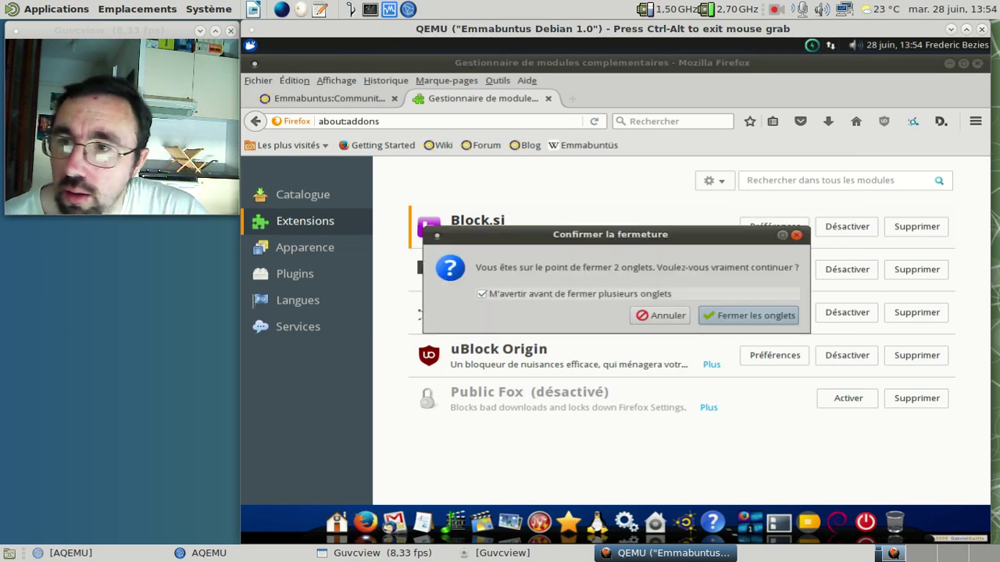
click(717, 316)
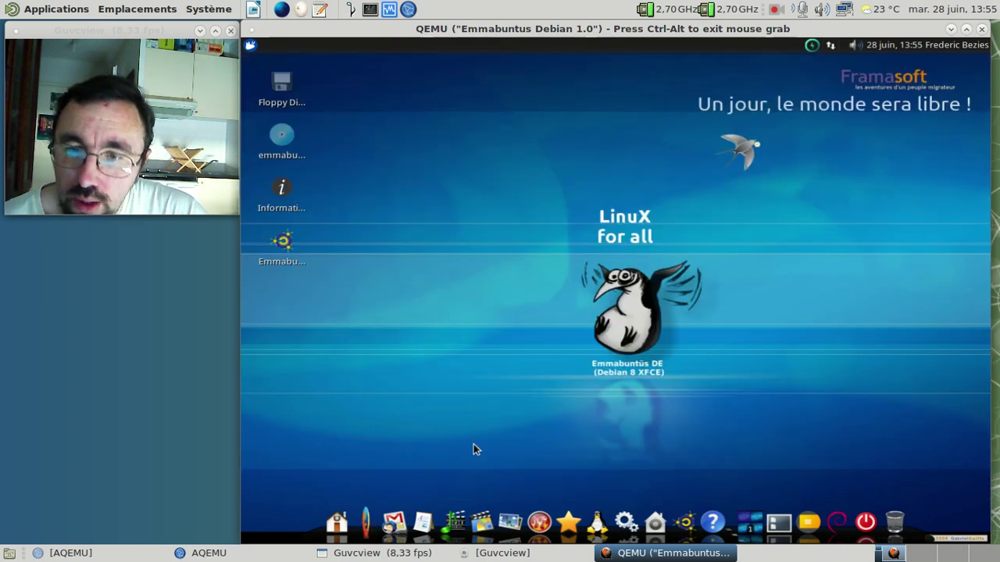
mouse_move(398, 518)
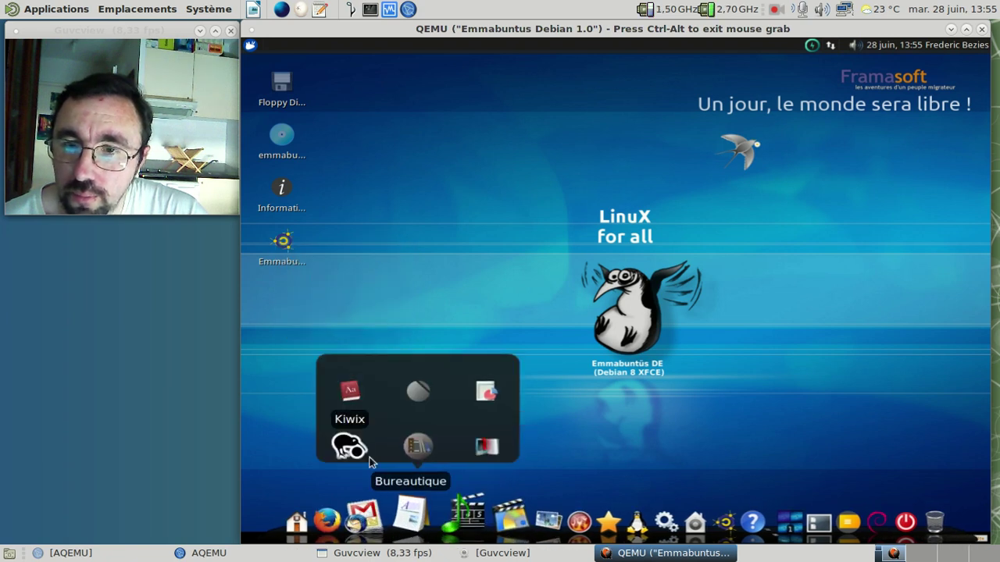
Step: Open a new LibreOffice Writer document, confirm version 4.3.3.2 in À propos, then close Writer
click(417, 400)
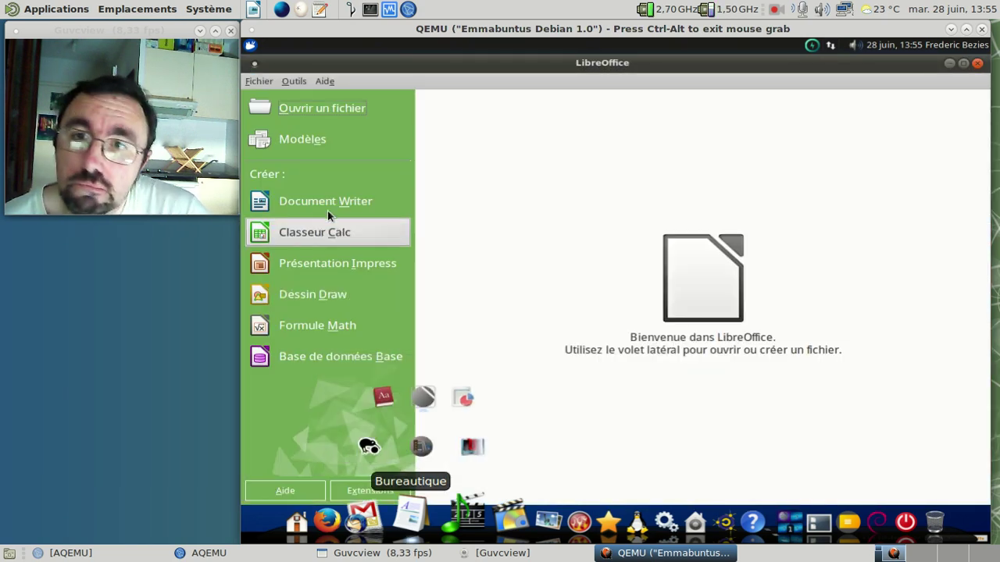
click(317, 196)
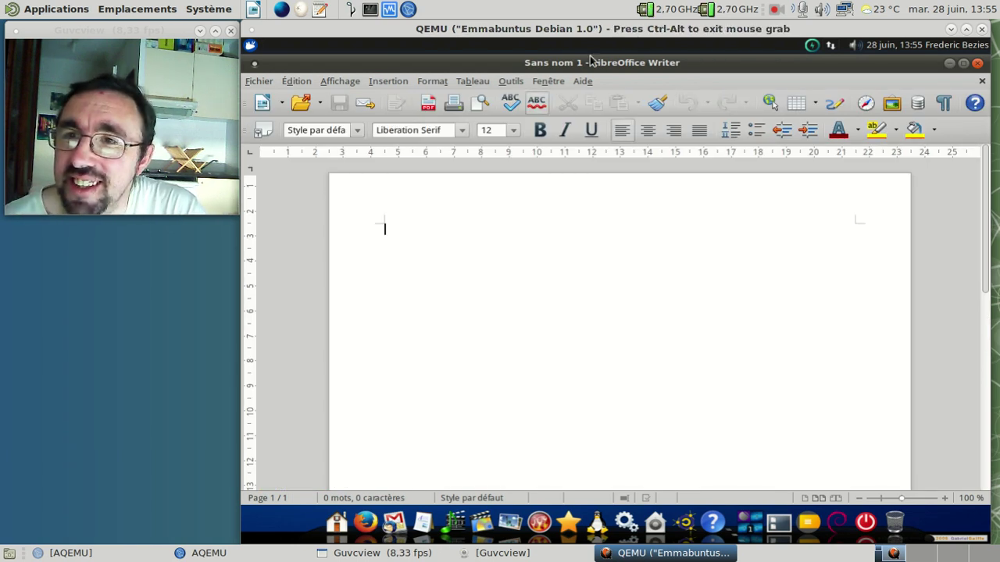
click(584, 81)
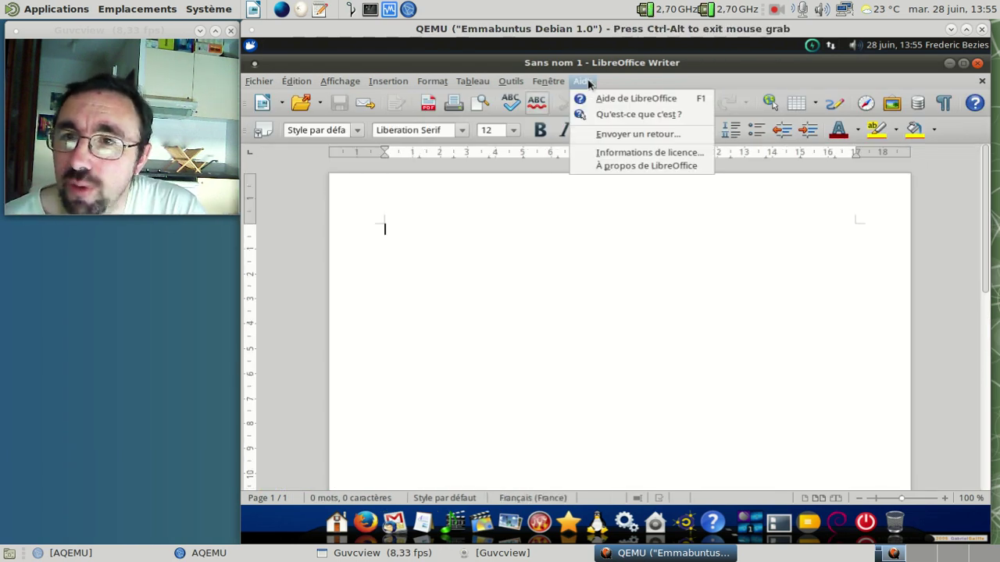
click(629, 165)
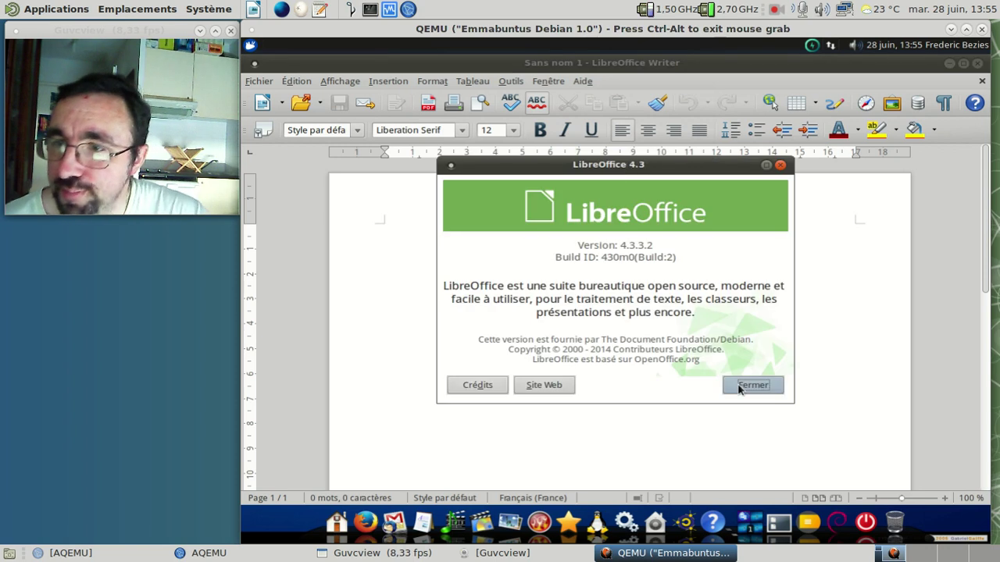
click(739, 385)
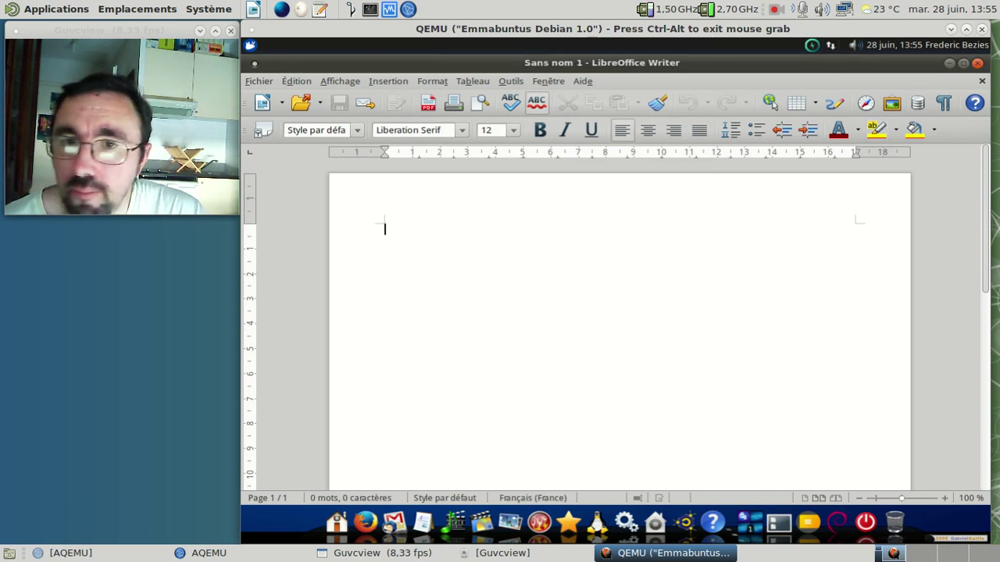
click(978, 63)
mouse_move(516, 462)
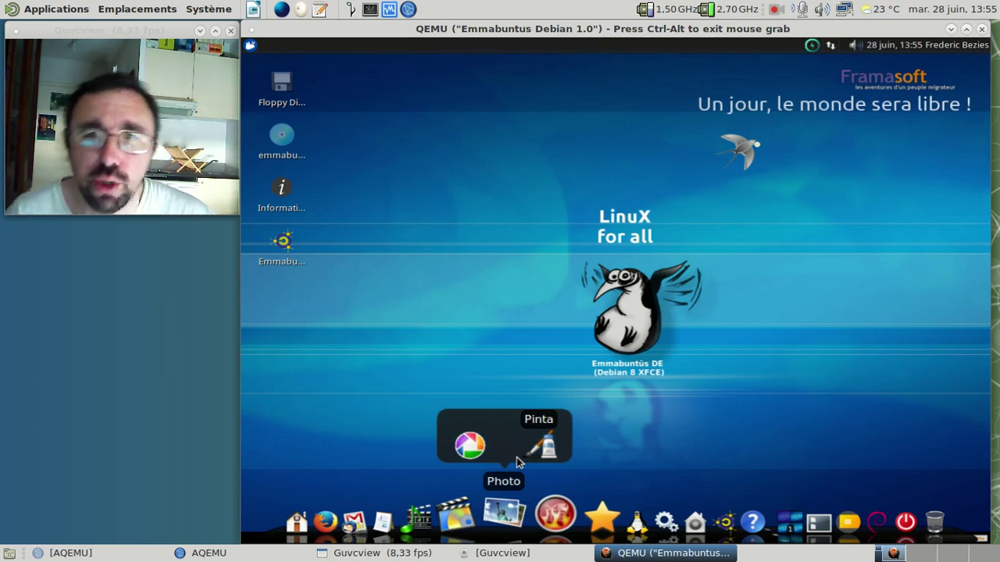
mouse_move(459, 513)
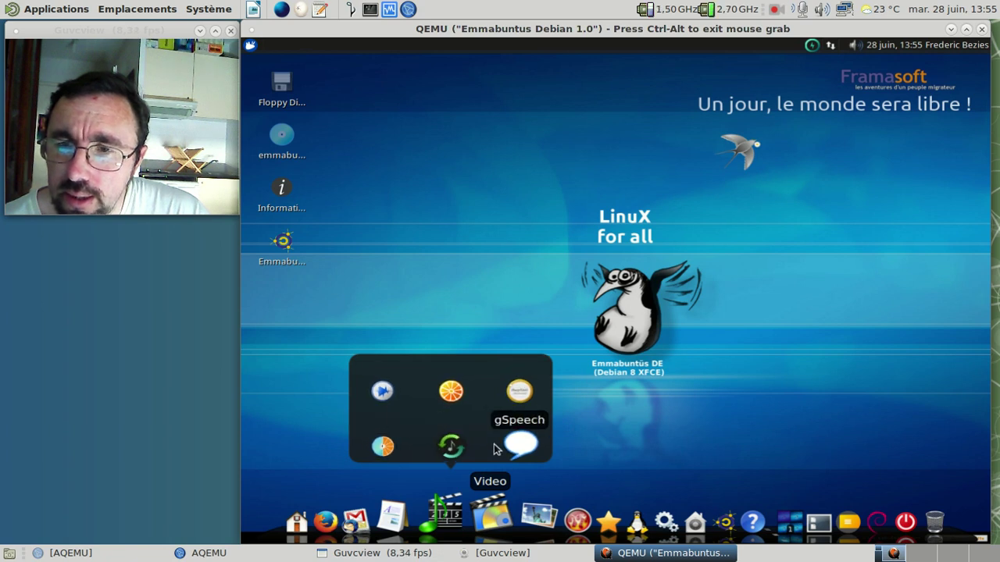
mouse_move(424, 506)
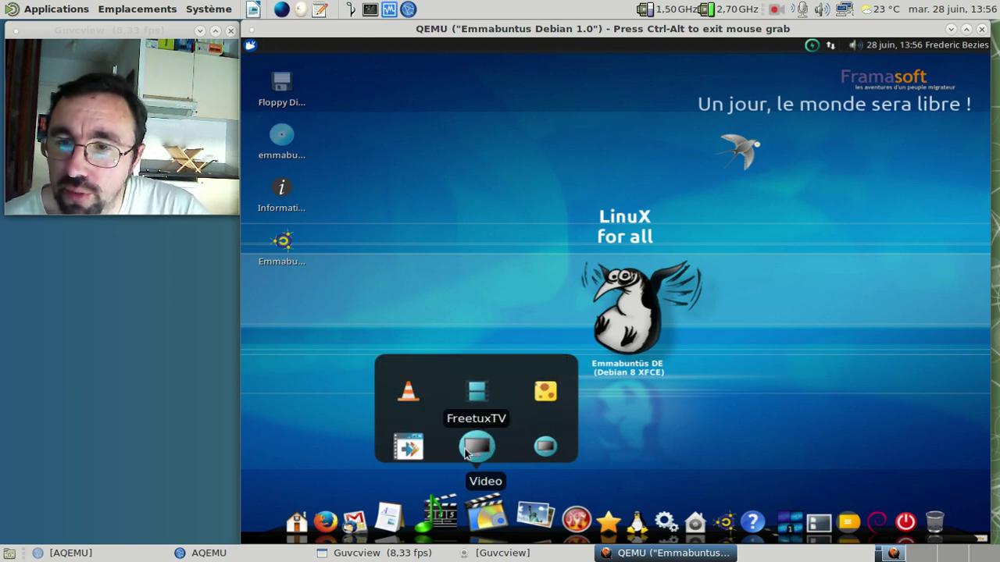
mouse_move(524, 513)
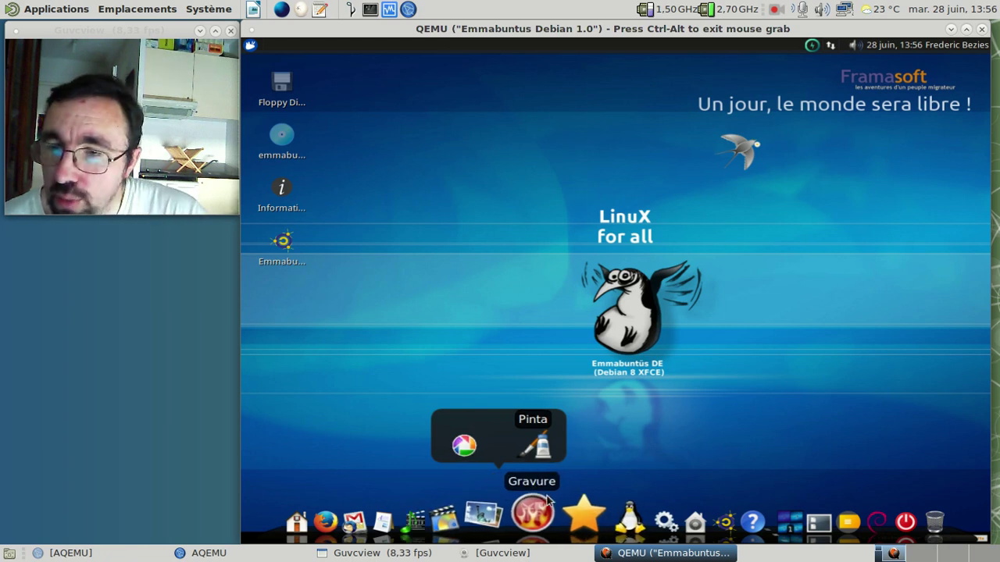
mouse_move(537, 513)
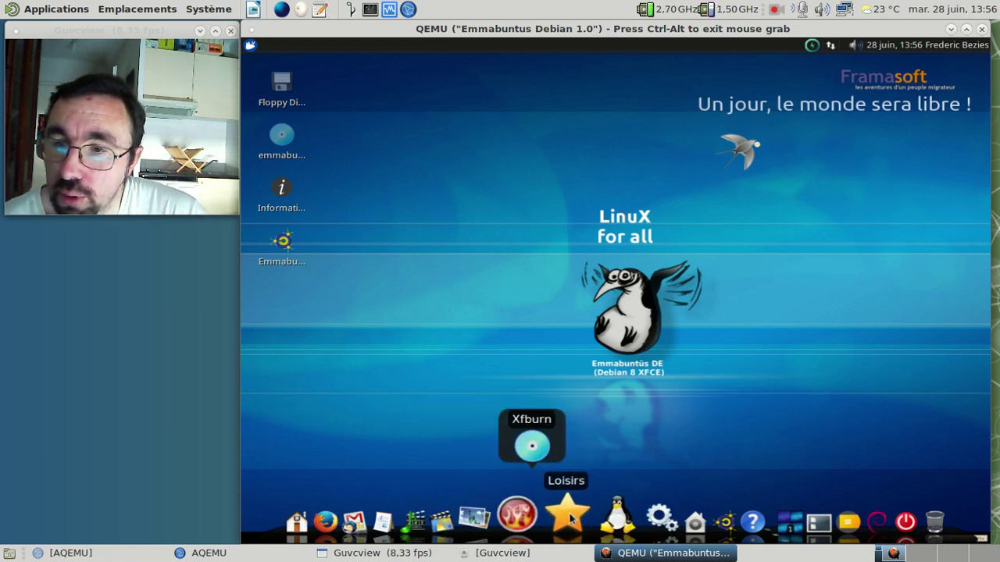
mouse_move(570, 512)
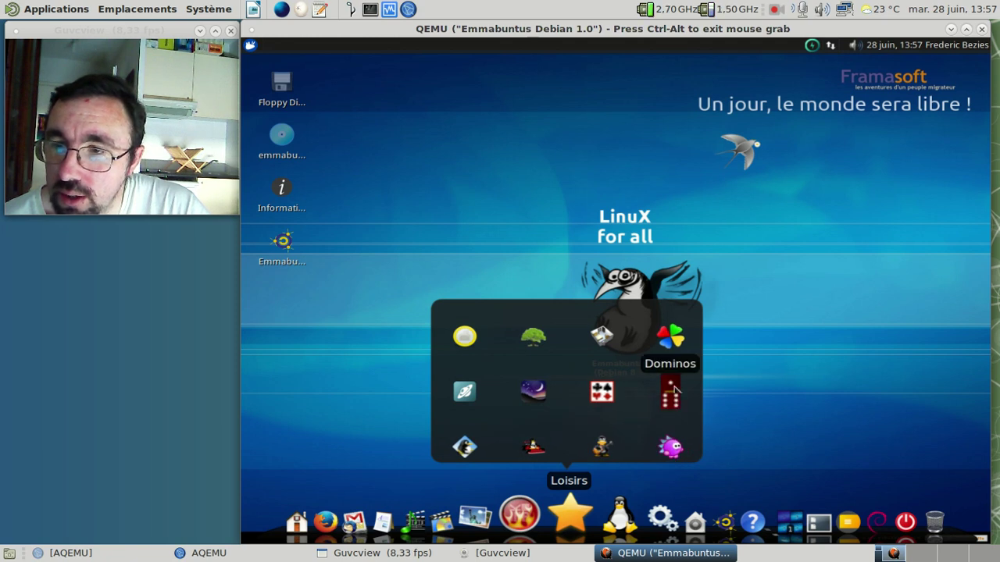
mouse_move(615, 506)
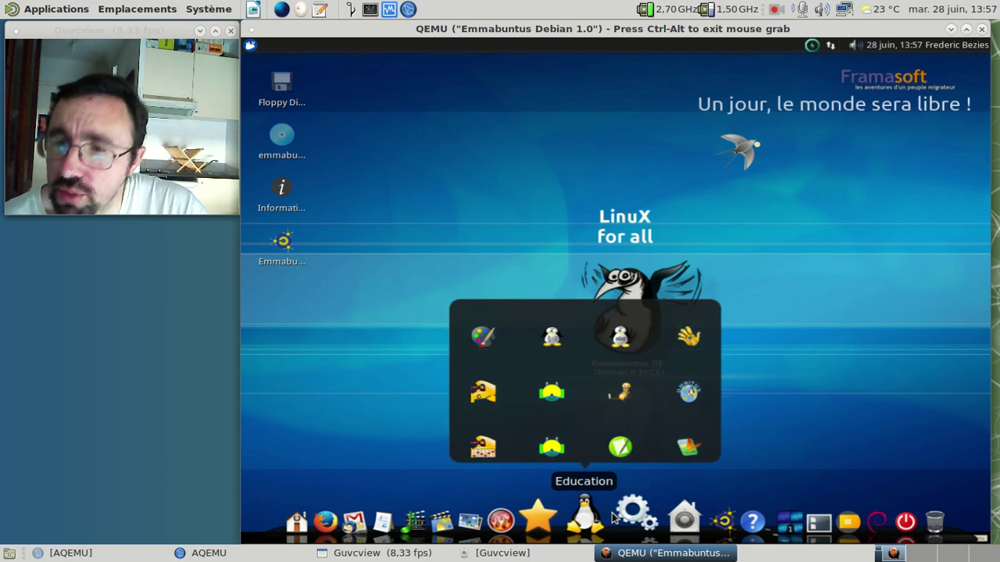
mouse_move(660, 515)
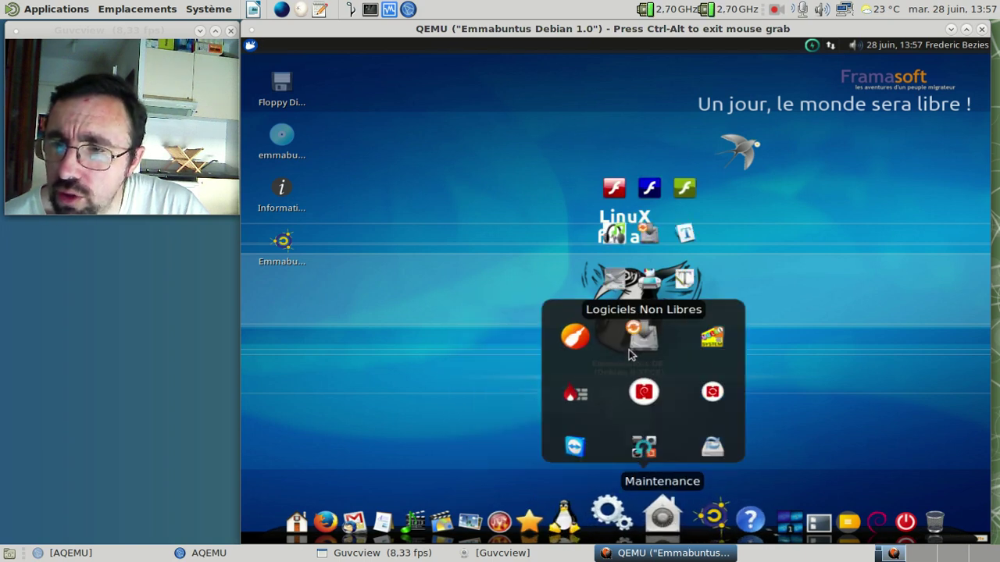
mouse_move(634, 353)
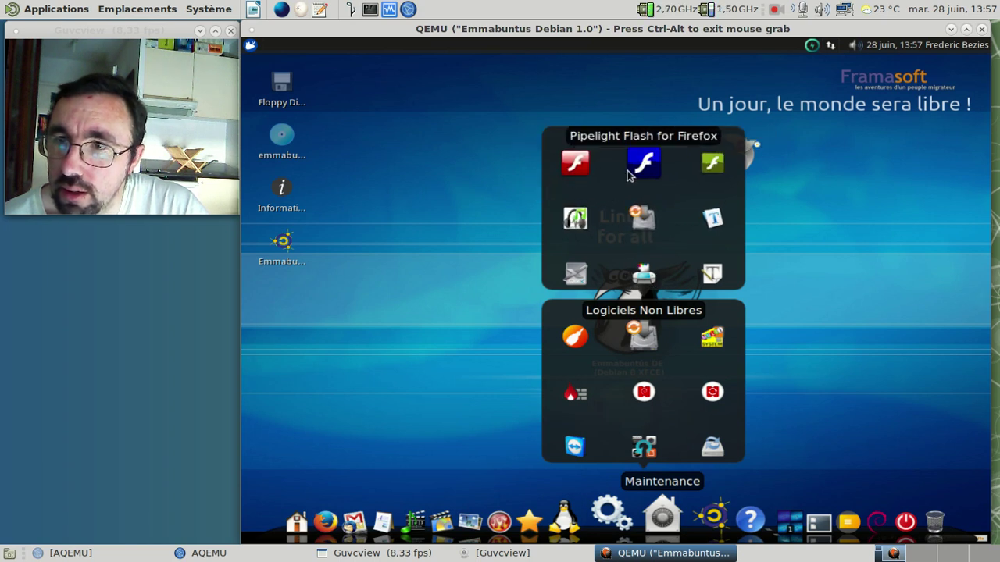
key(ctrl+alt)
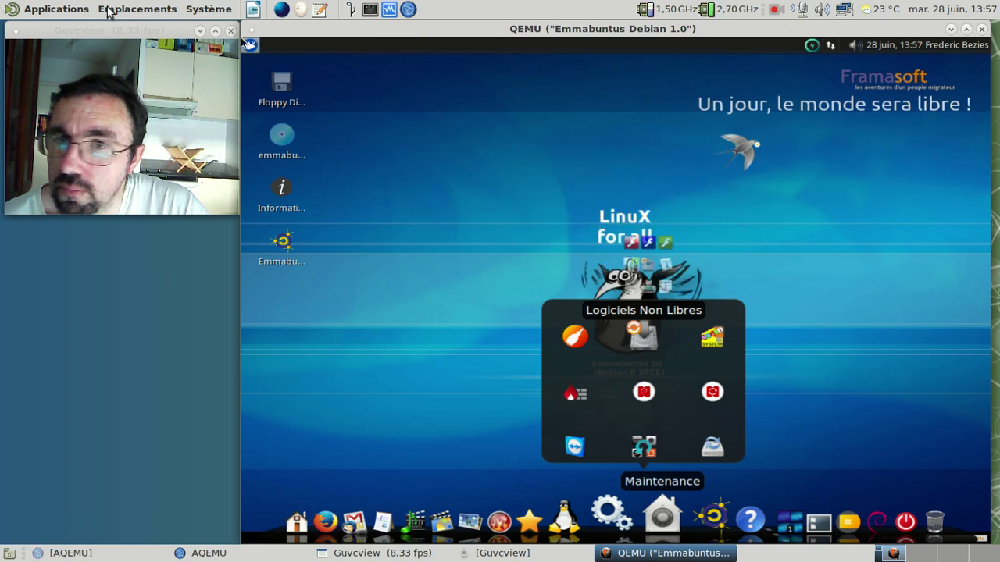
click(248, 43)
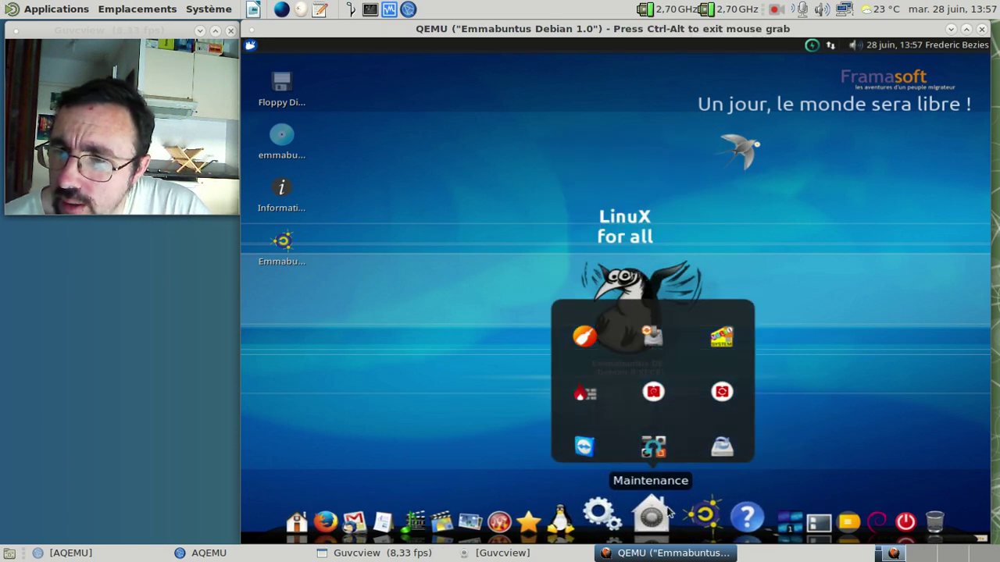
mouse_move(712, 517)
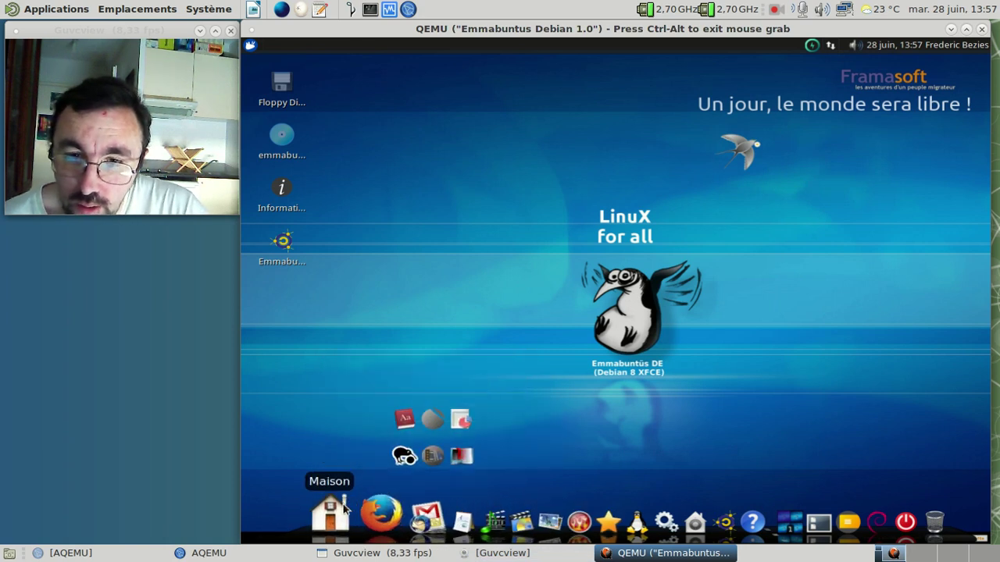
Step: Open the guest's Whisker menu and browse the Paramètres applications
click(251, 45)
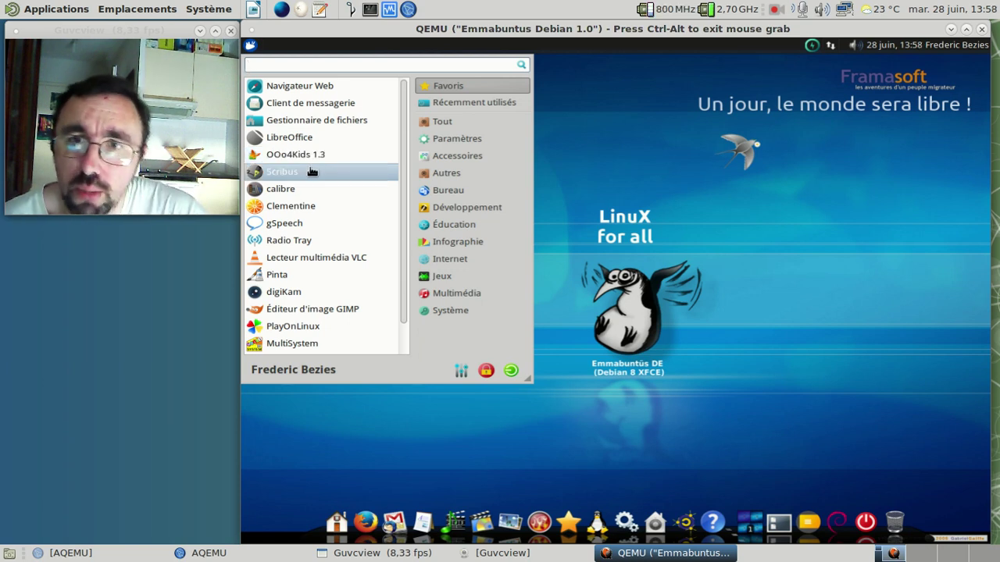
scroll(334, 210, down, 1)
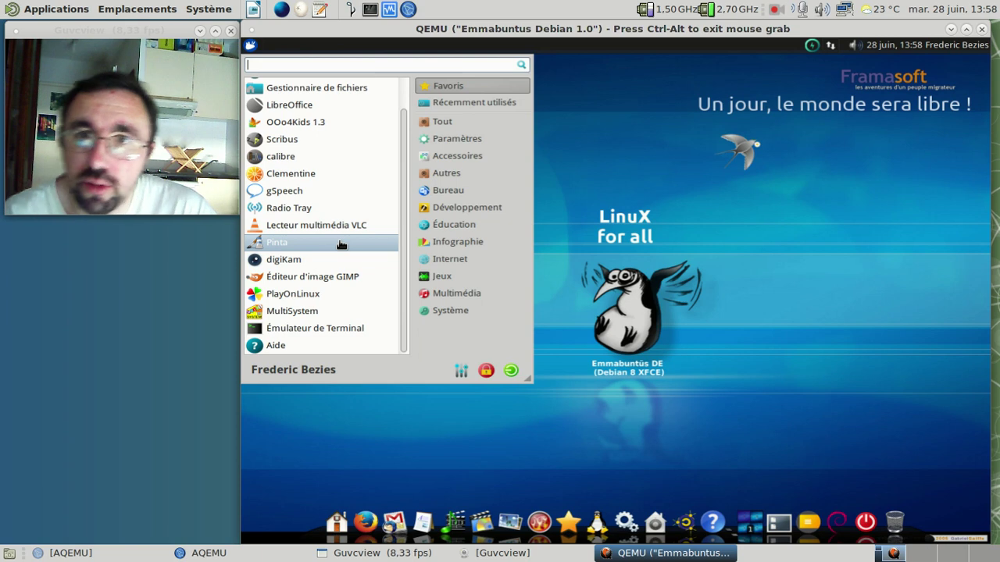
click(440, 136)
scroll(315, 102, down, 8)
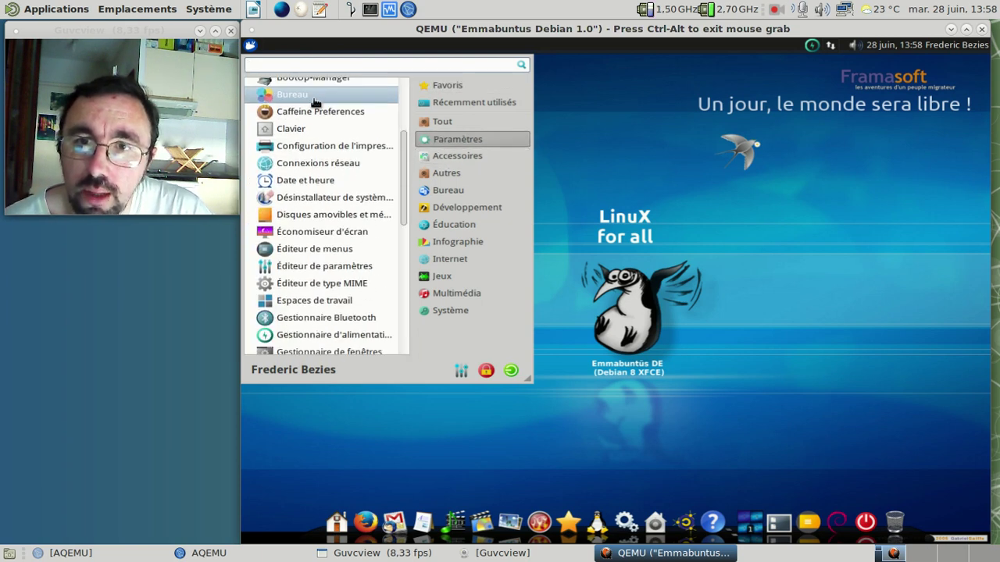
scroll(315, 103, down, 5)
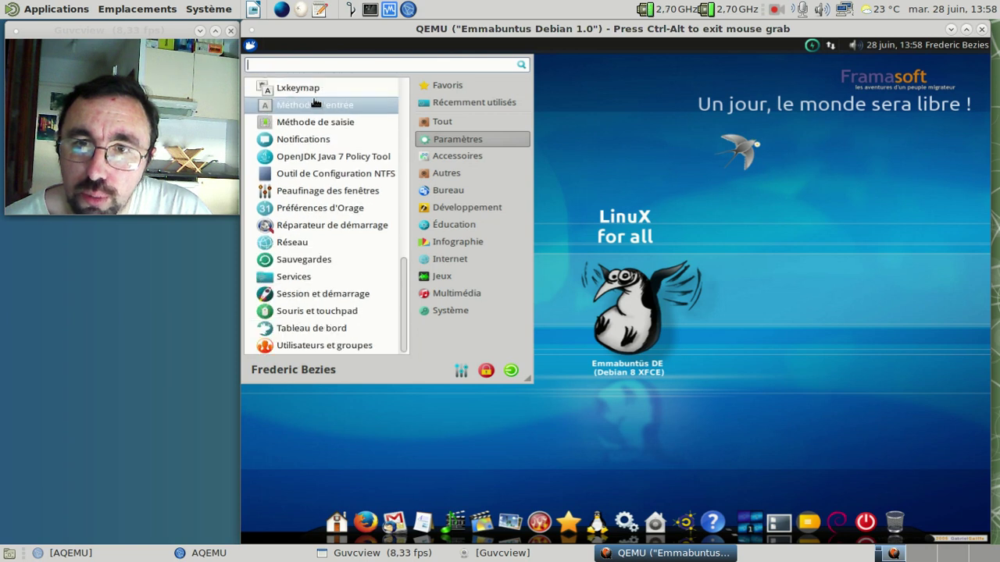
drag(403, 312, 393, 94)
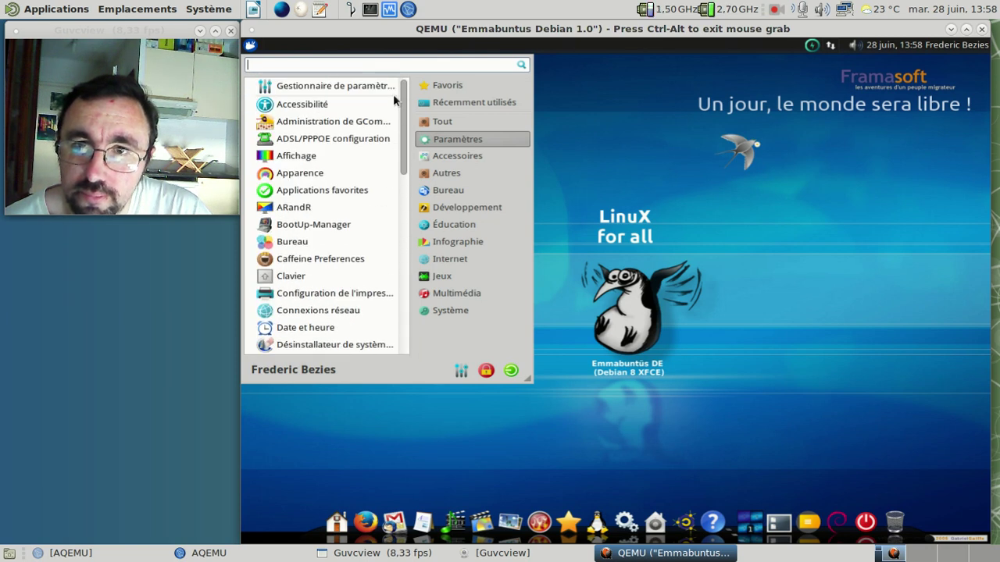
Step: Browse the Accessoires, Autres and Bureau categories, ending on the Système applications list
click(448, 158)
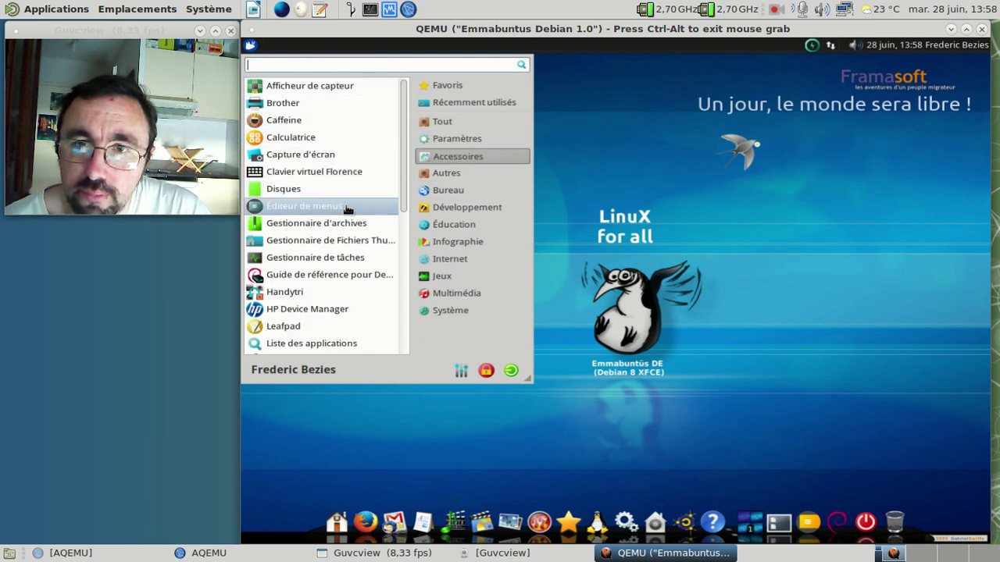
scroll(356, 232, down, 3)
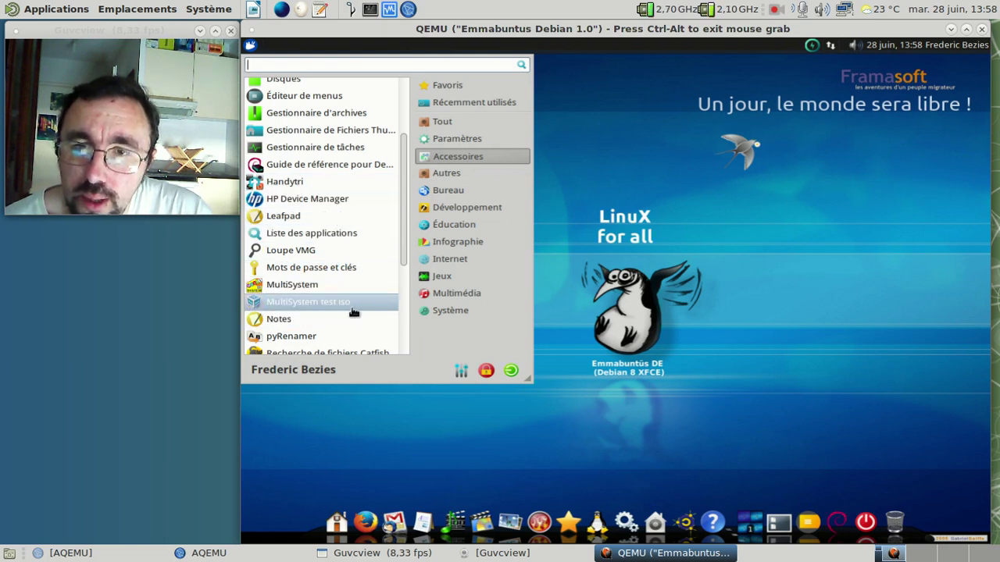
scroll(335, 292, down, 3)
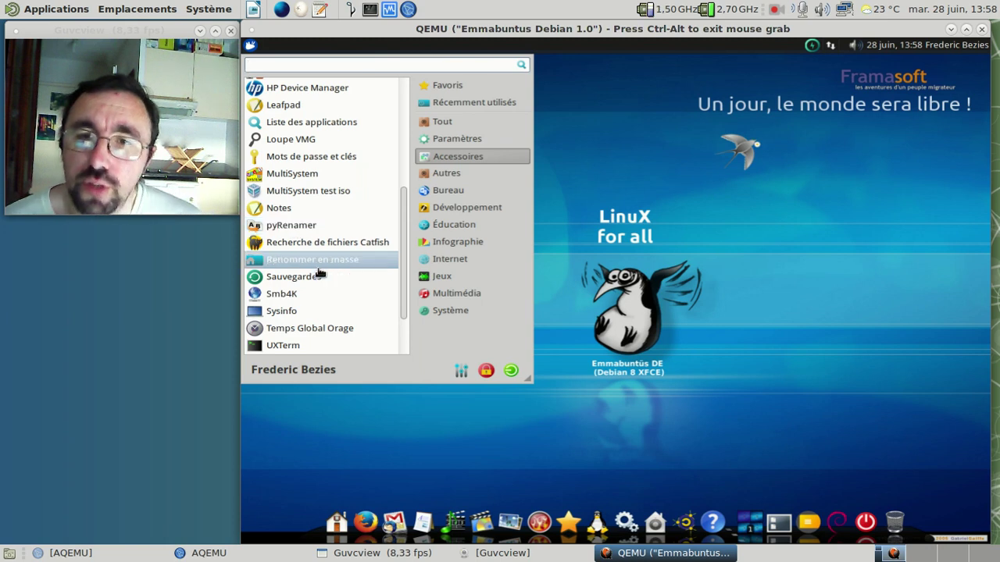
click(443, 175)
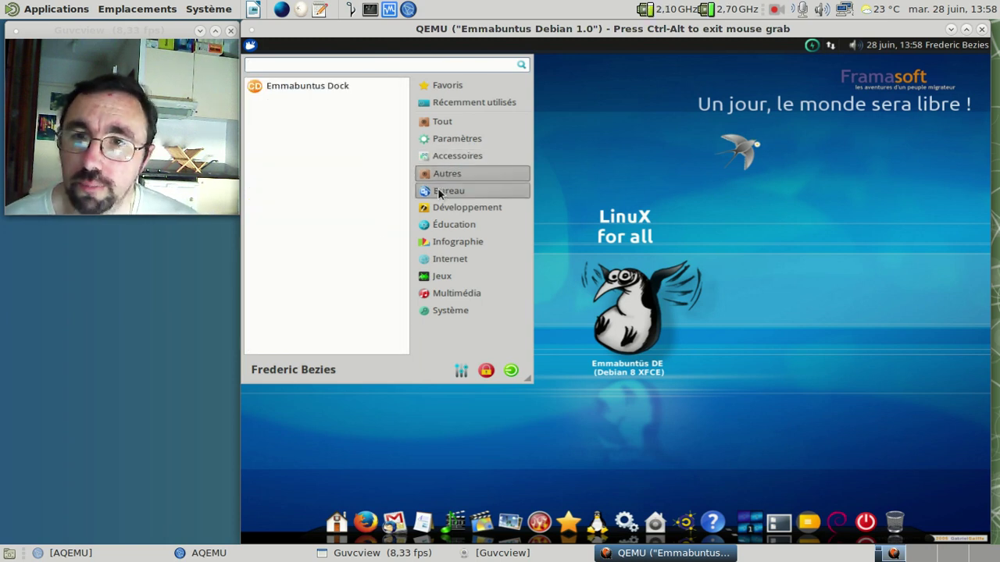
click(442, 190)
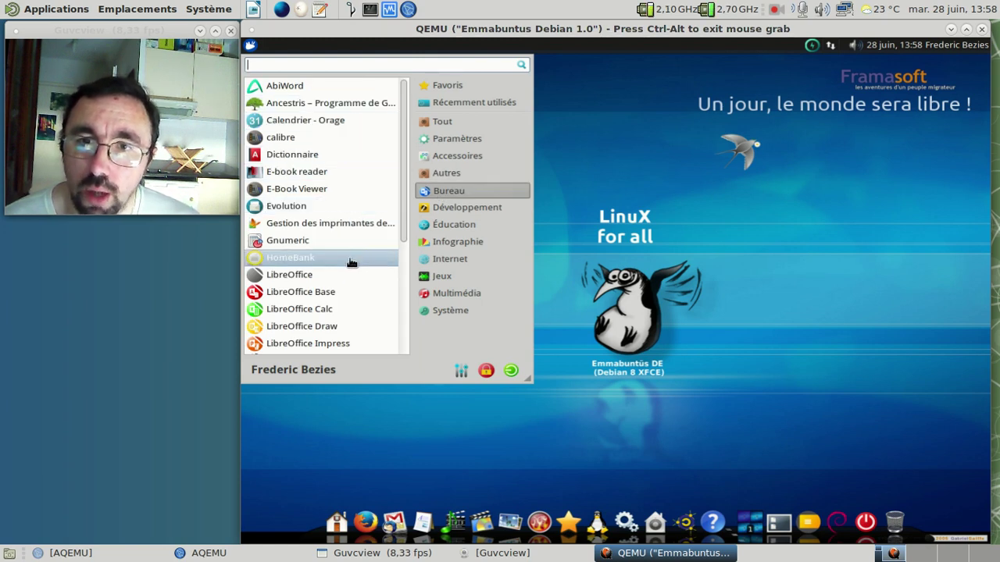
scroll(352, 269, down, 5)
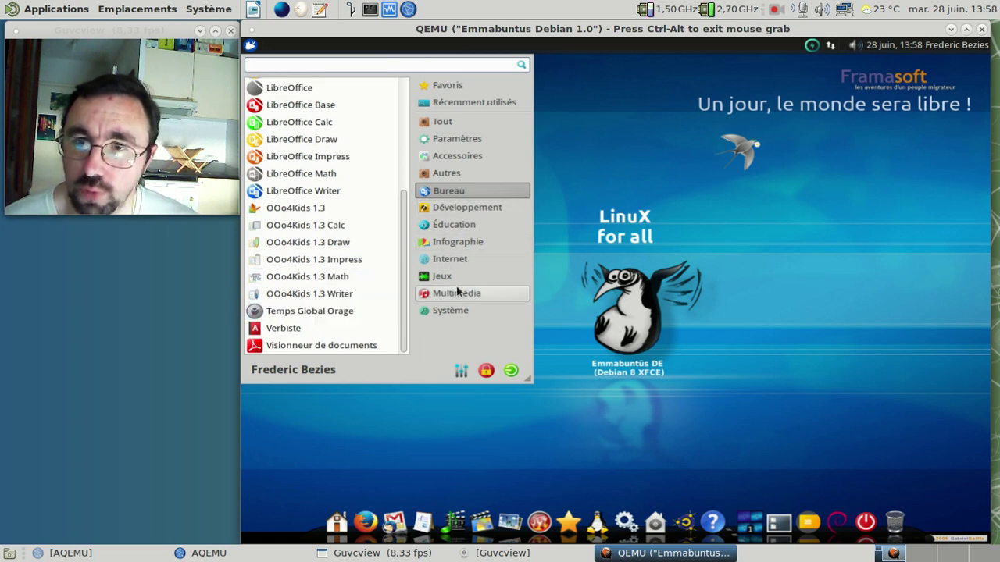
click(460, 311)
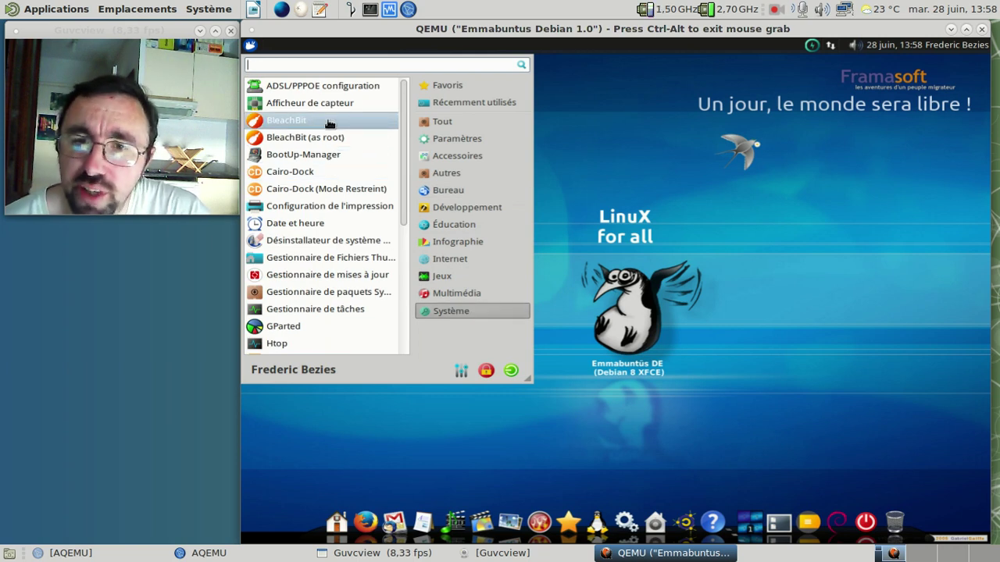
scroll(330, 123, down, 1)
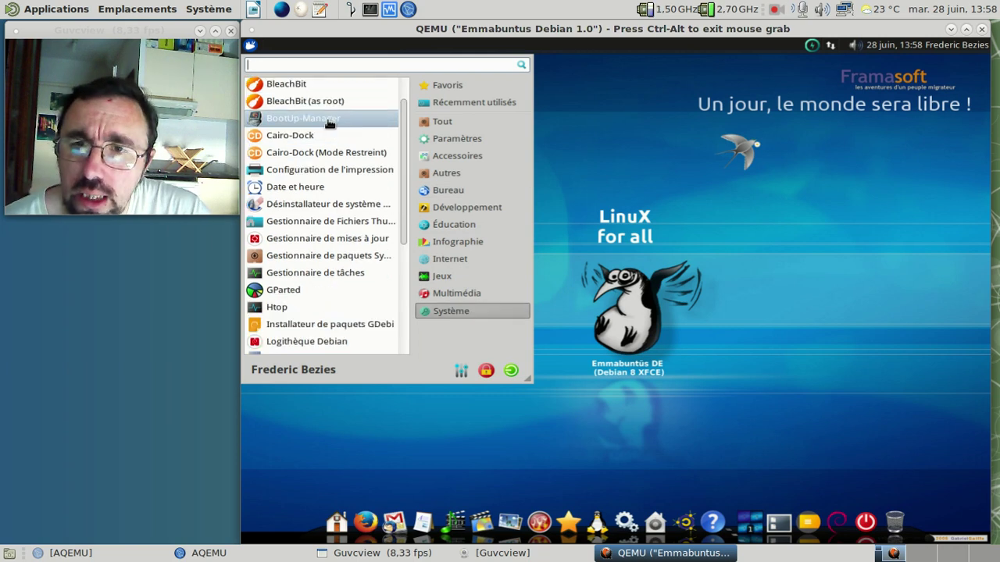
Step: Launch Gestionnaire de mises à jour with the administrator password, then briefly check the power tray options
click(332, 242)
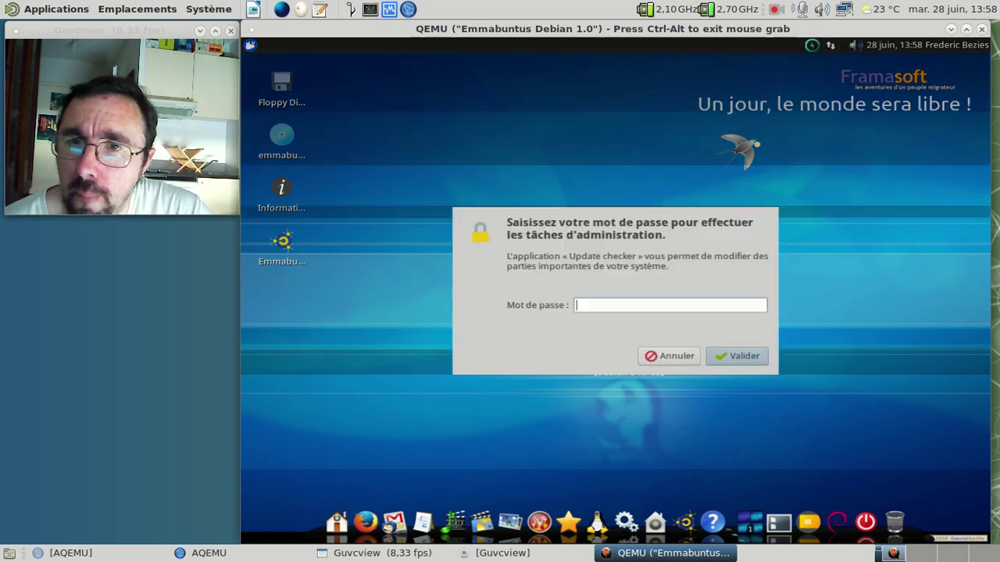
text(******)
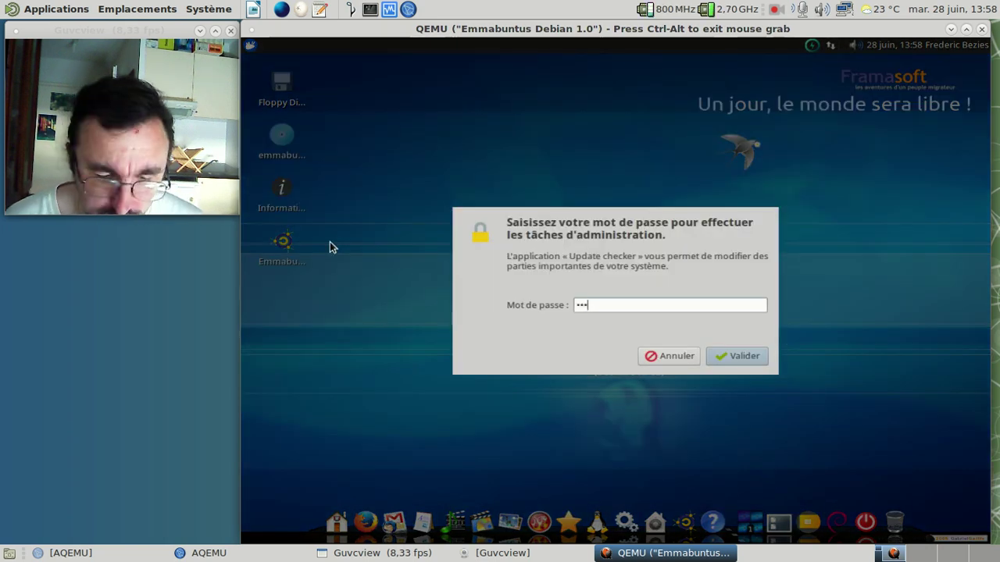
key(Return)
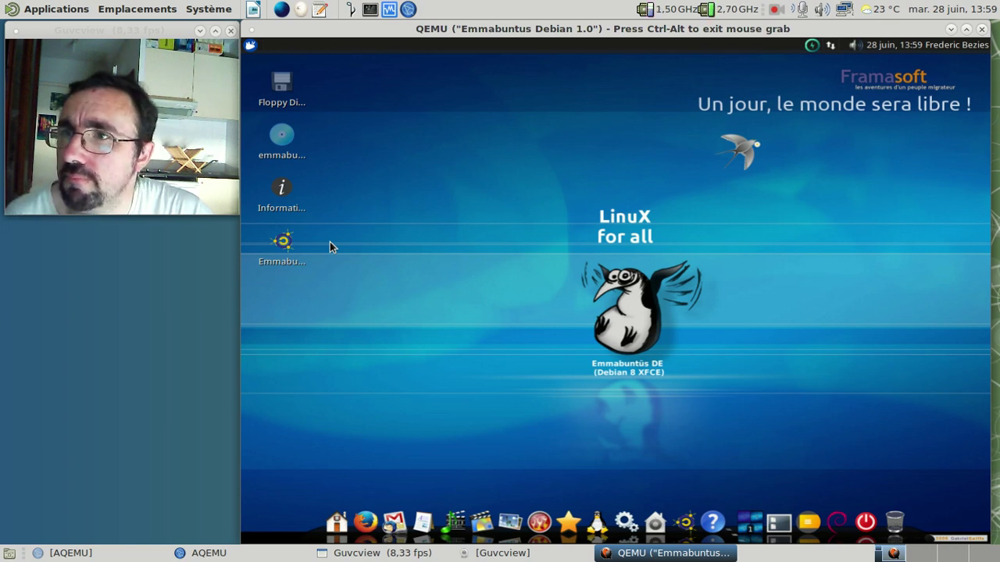
right_click(810, 48)
click(810, 50)
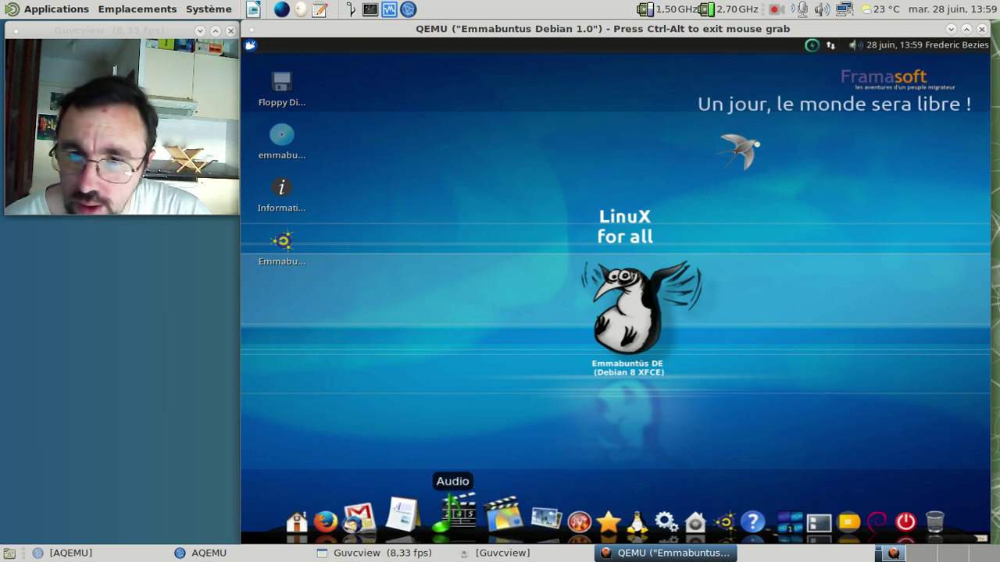
Step: Search 'term' in the applications menu and launch Terminal Xfce, dismissing a verification error
click(251, 47)
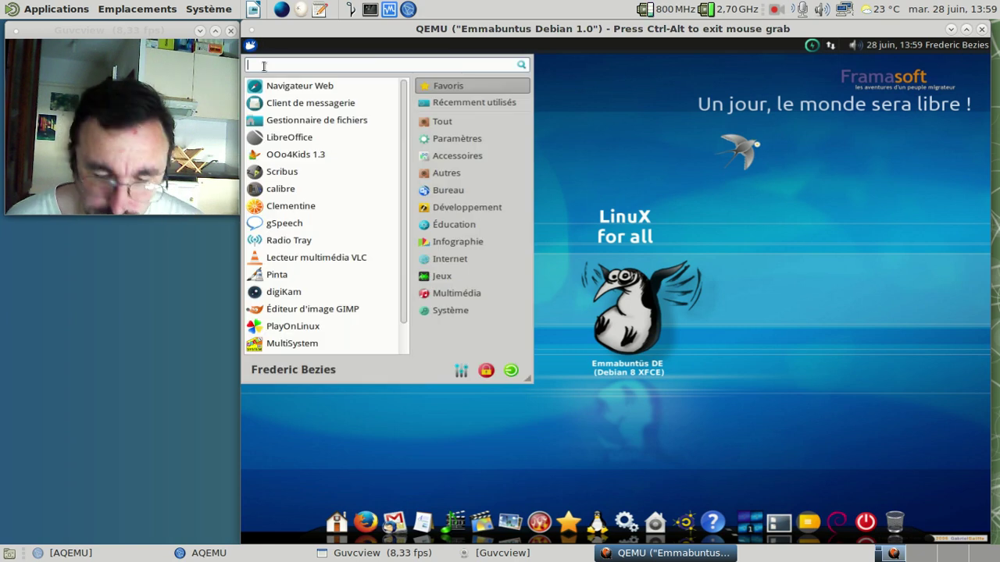
text(ty)
key(BackSpace)
key(BackSpace)
text(term)
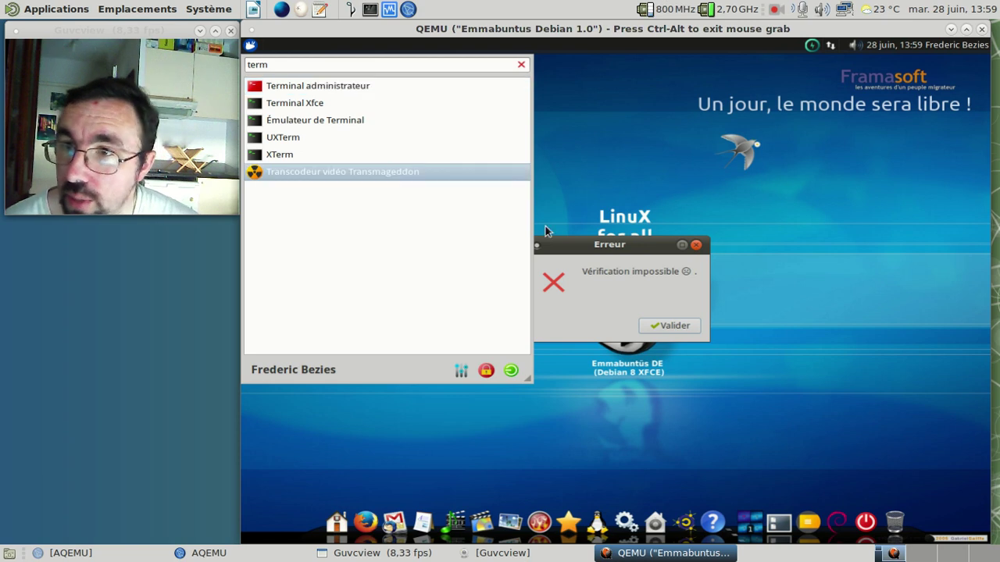
click(636, 285)
click(668, 326)
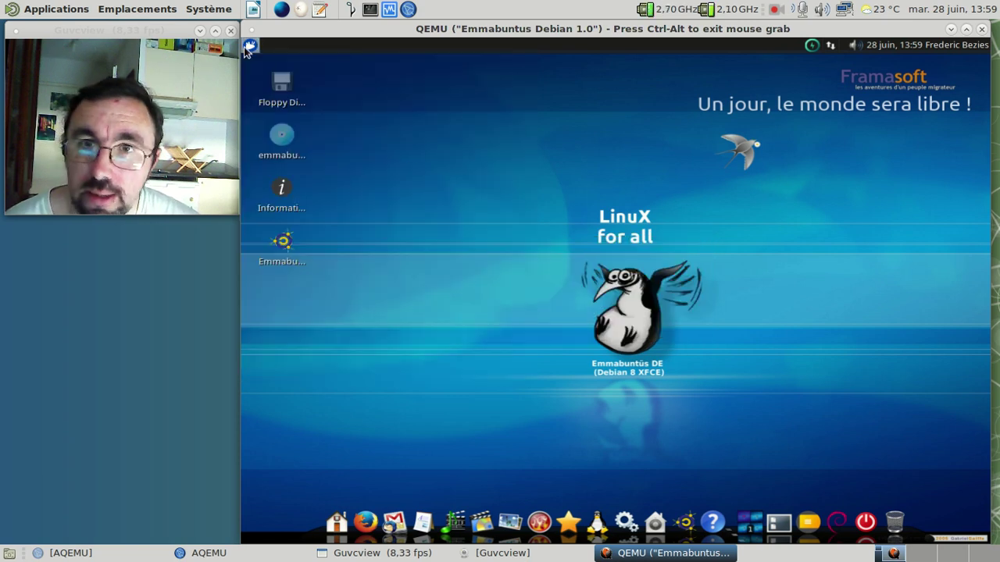
click(250, 44)
text(term)
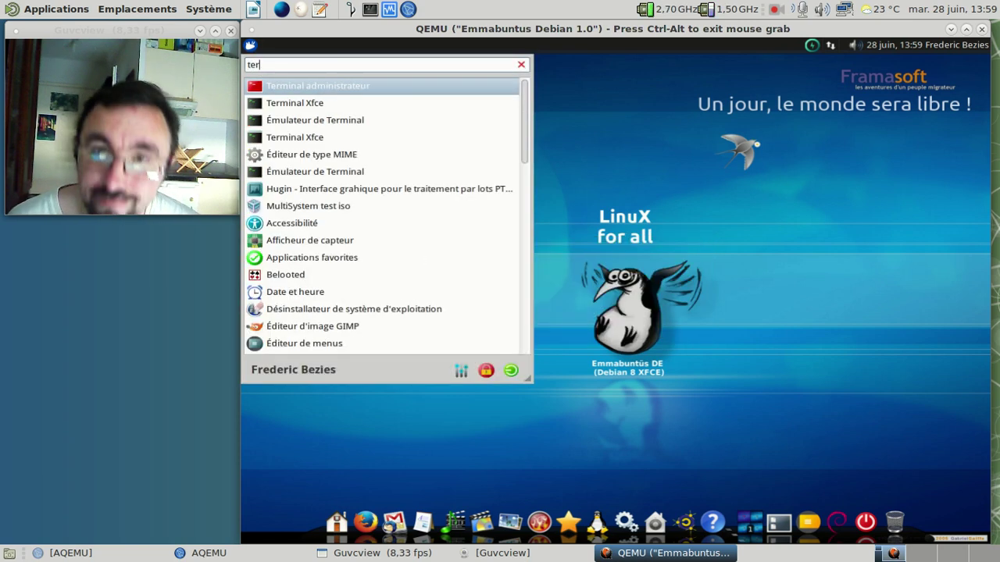
click(258, 103)
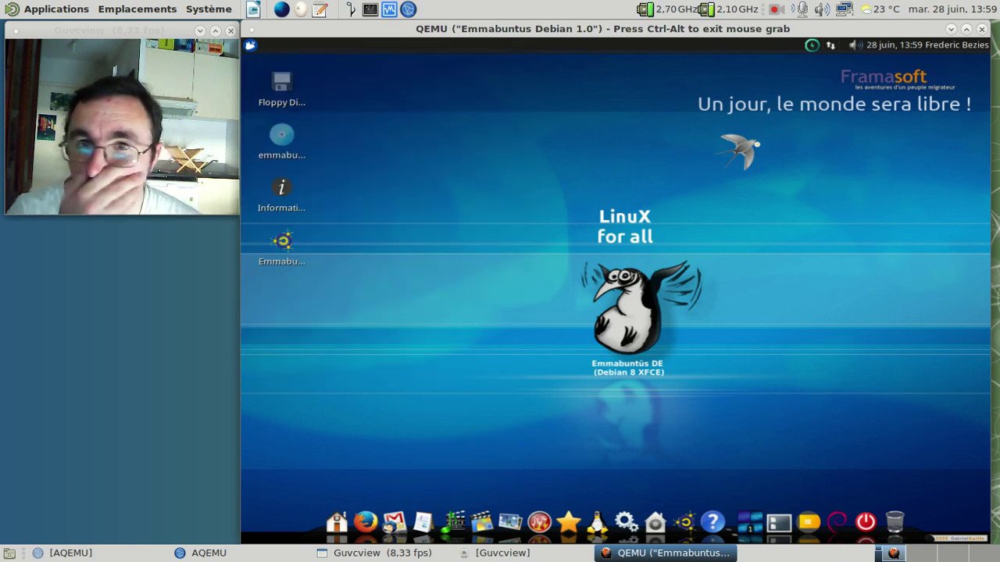
Step: Run sudo apt-get update in the terminal and enter the sudo password
text(sudo apt-get upoda)
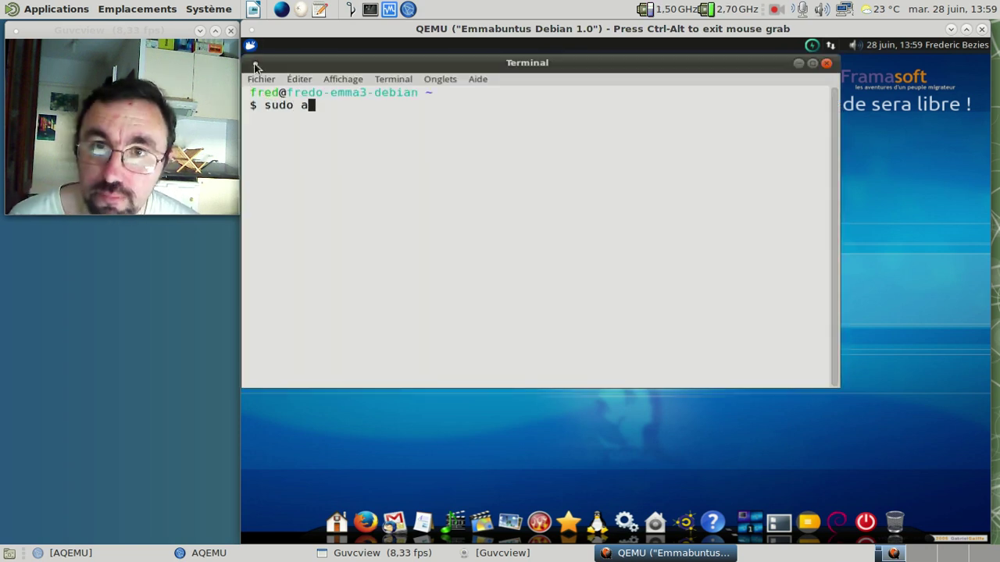
key(BackSpace)
key(BackSpace)
key(BackSpace)
text(date)
key(Return)
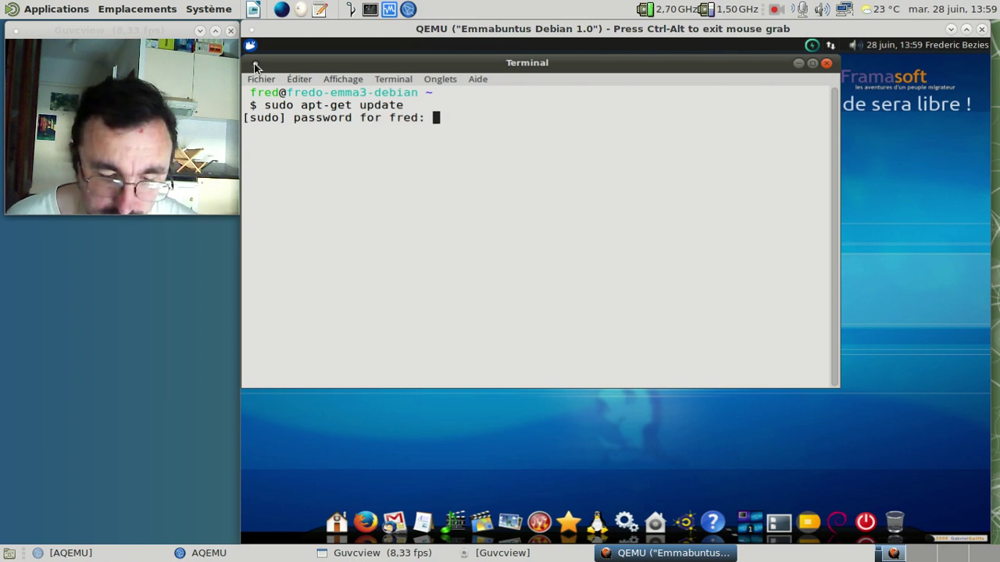
key(Return)
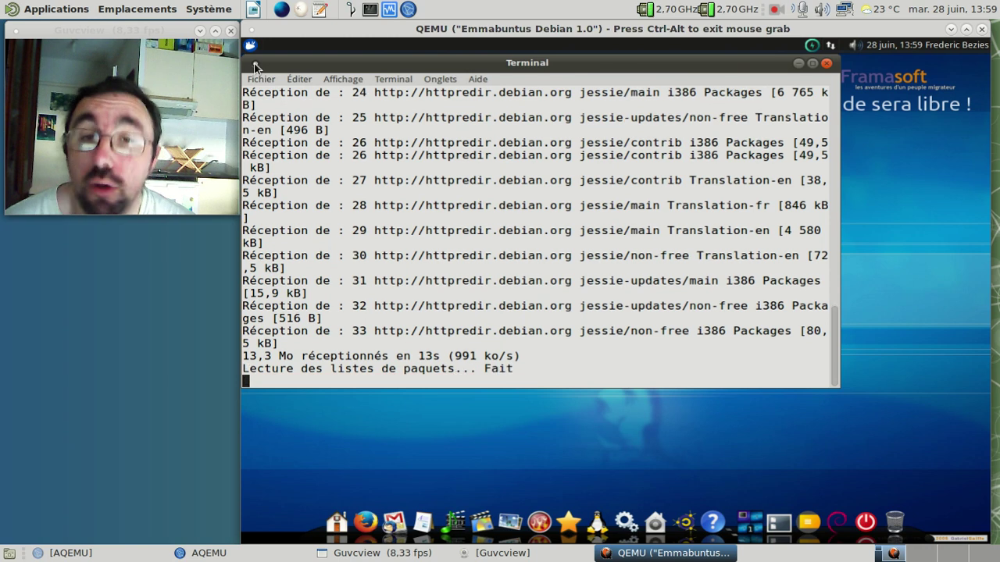
Step: Run sudo apt-get upgrade, confirm with 'o', then open the guest's applications menu
key(Up)
key(BackSpace)
key(BackSpace)
key(BackSpace)
key(BackSpace)
key(BackSpace)
key(BackSpace)
text(dist-up)
key(BackSpace)
key(BackSpace)
text(yupg)
key(BackSpace)
key(BackSpace)
key(BackSpace)
key(BackSpace)
key(BackSpace)
key(BackSpace)
key(BackSpace)
key(BackSpace)
key(BackSpace)
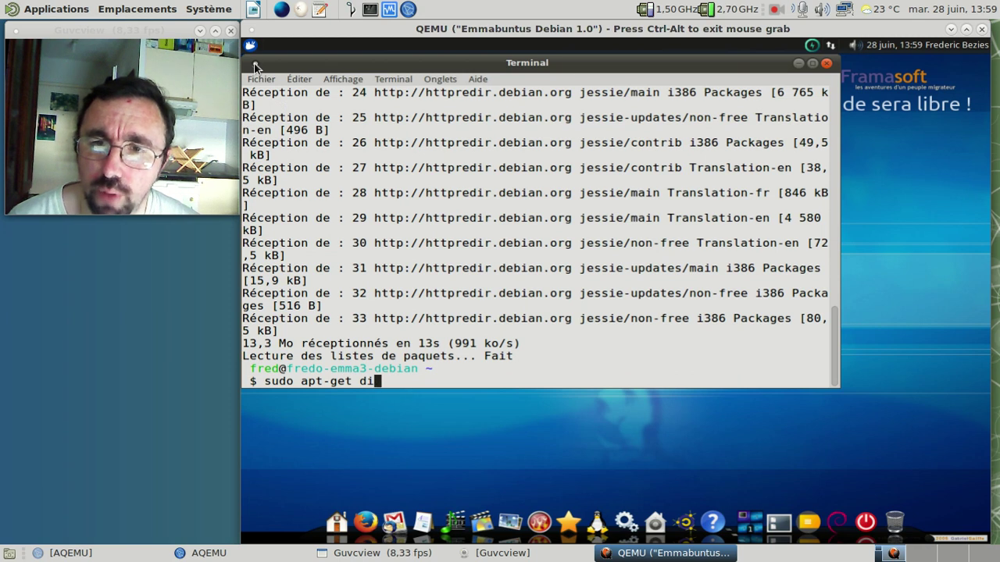
text(upgrade)
key(Return)
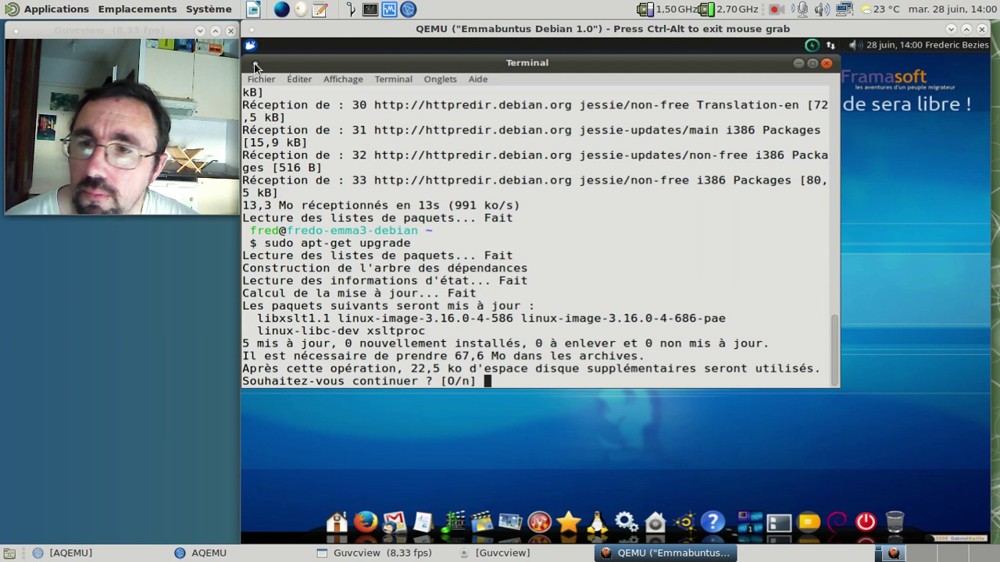
text(o)
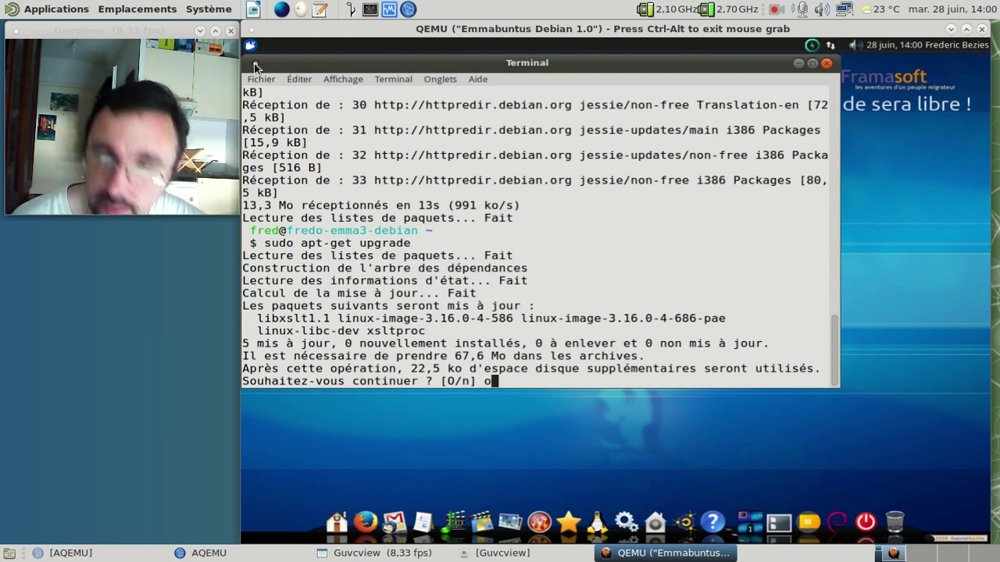
key(Return)
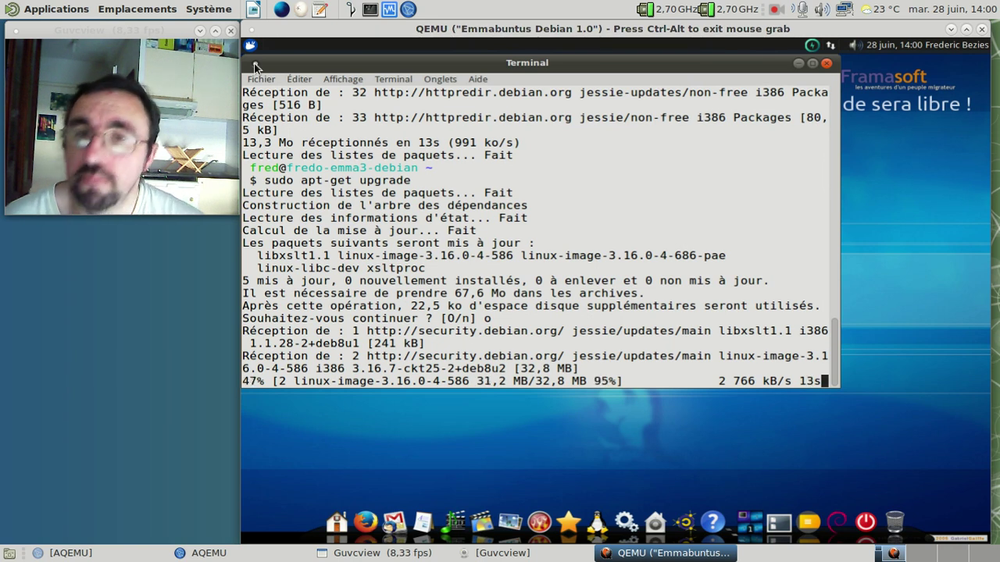
click(243, 52)
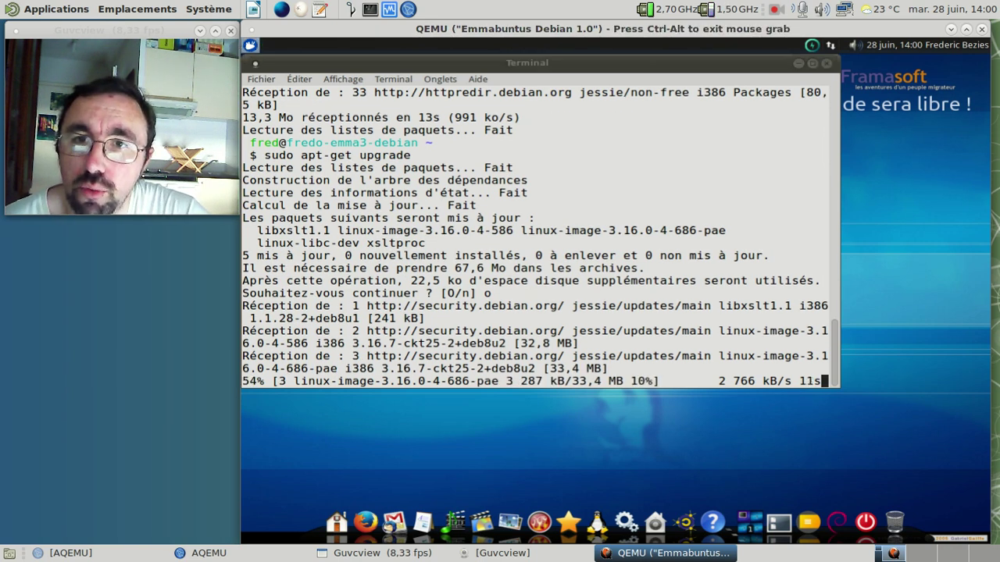
click(250, 47)
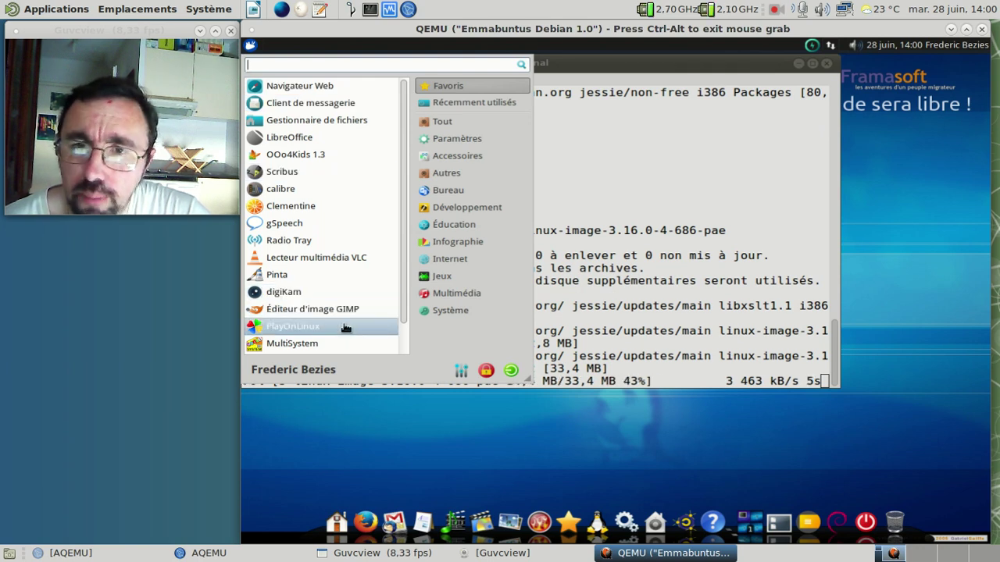
Step: Browse the Multimédia and Jeux menu categories, finishing on the Internet applications
click(457, 294)
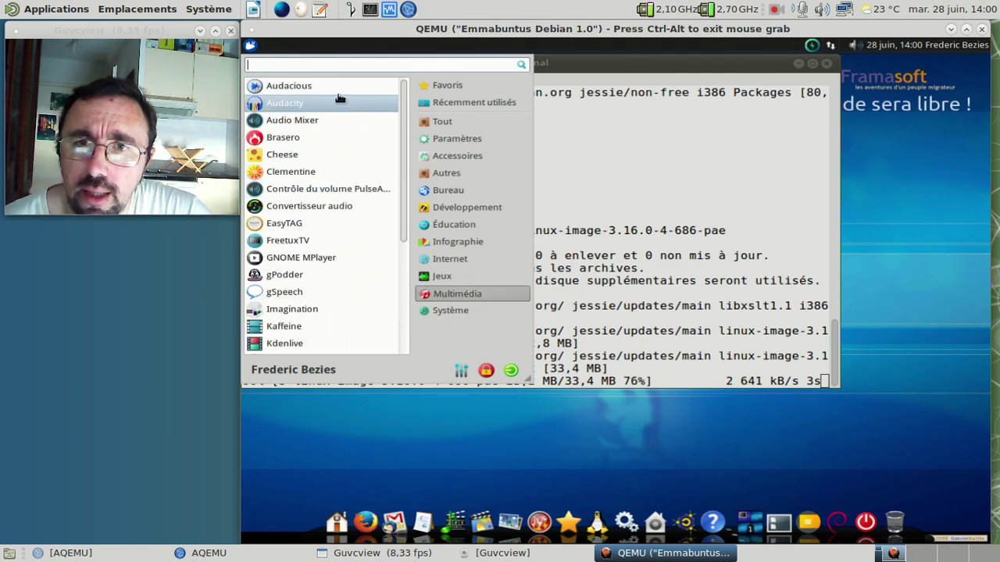
scroll(341, 215, down, 5)
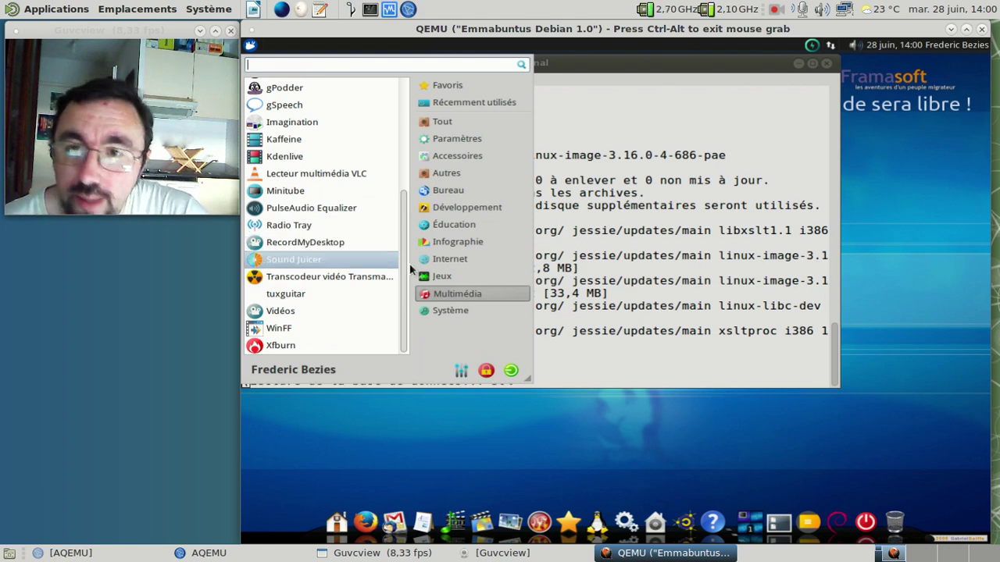
click(449, 281)
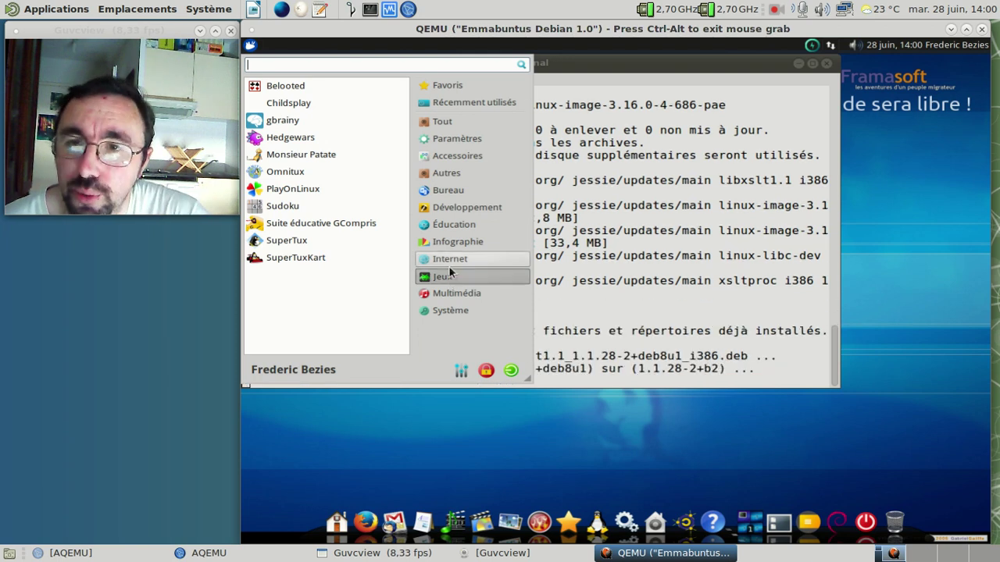
click(448, 266)
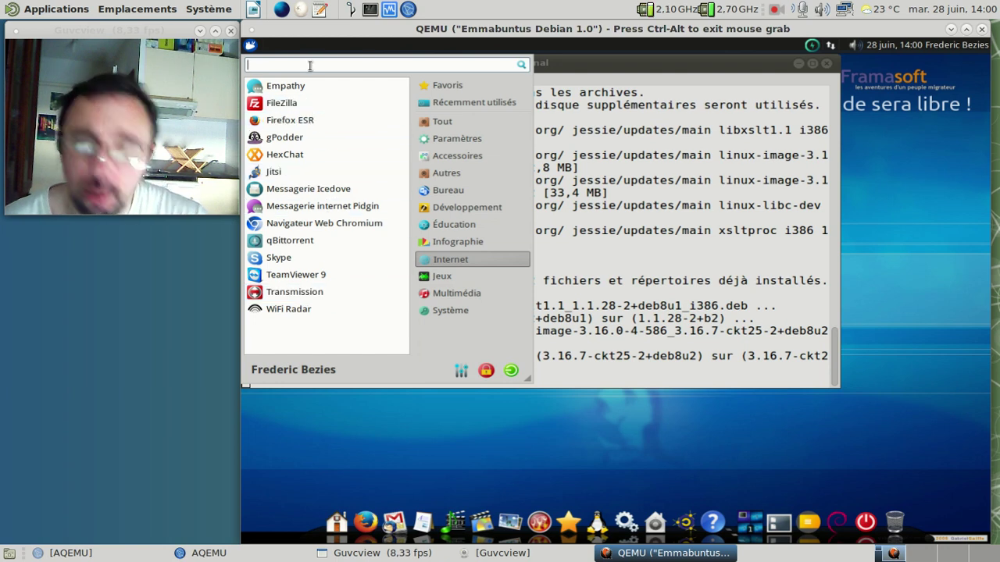
Step: Launch calibre from a 'calibre' menu search, accept rebuilding its corrupt database, and acknowledge the failure
text(calibre)
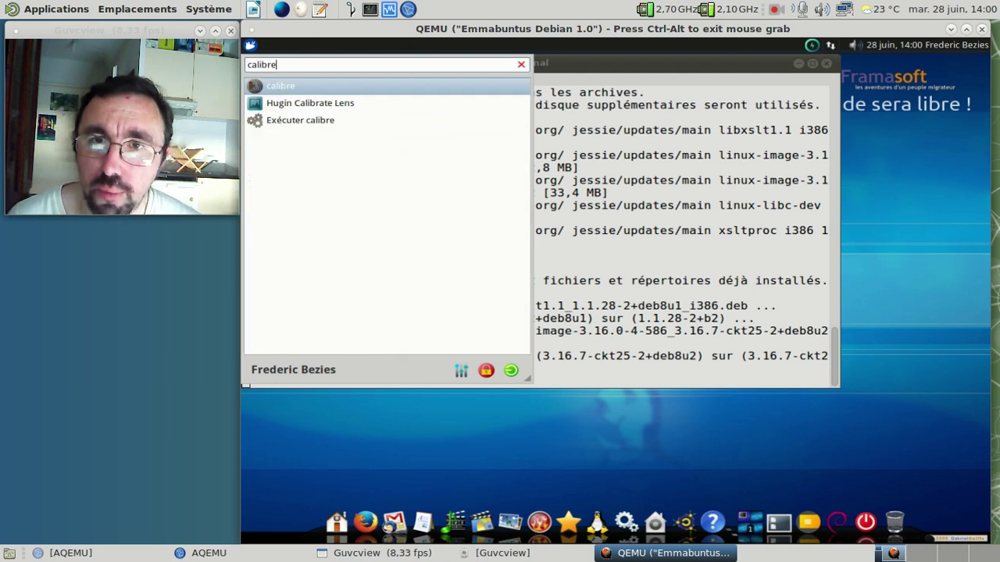
key(Return)
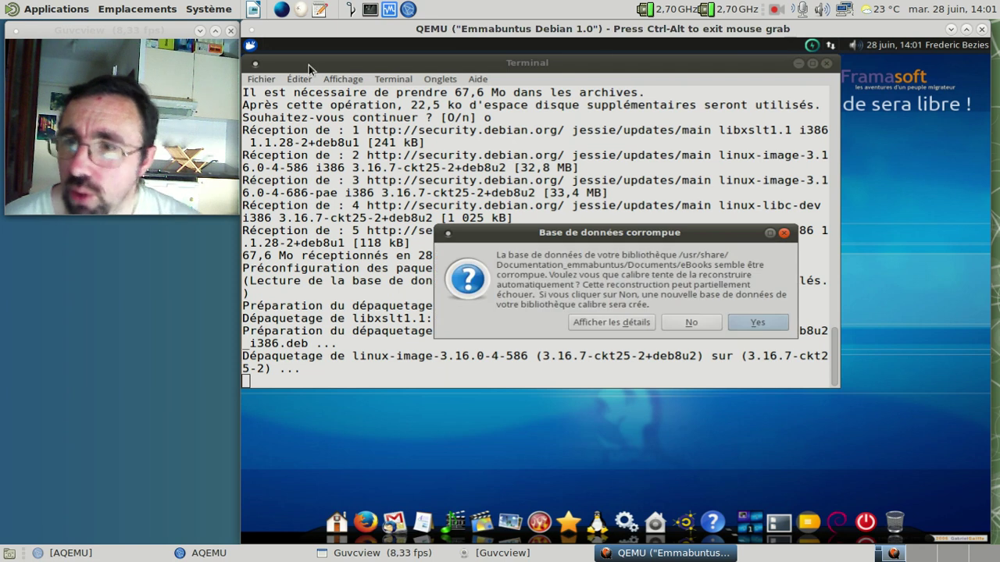
click(758, 323)
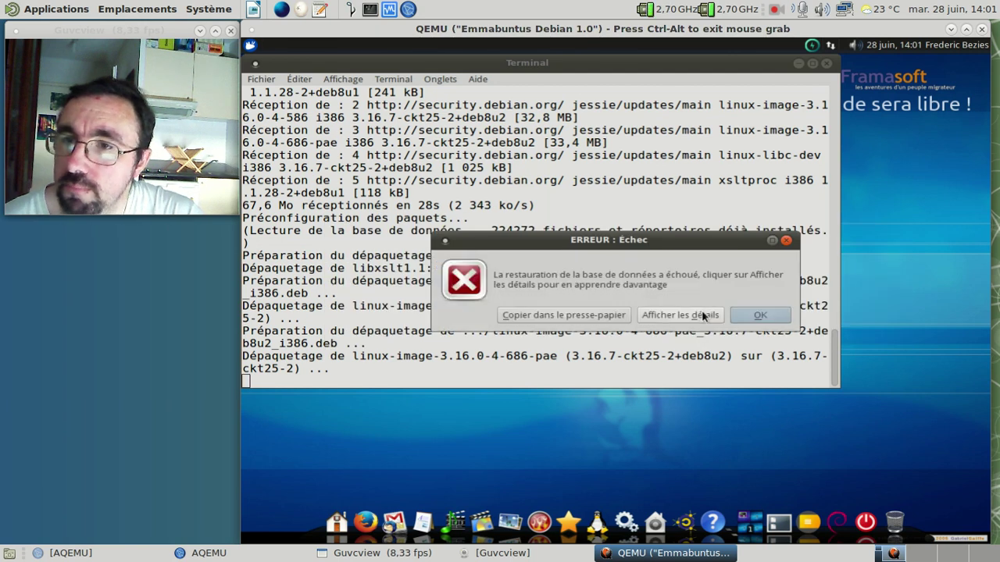
click(773, 314)
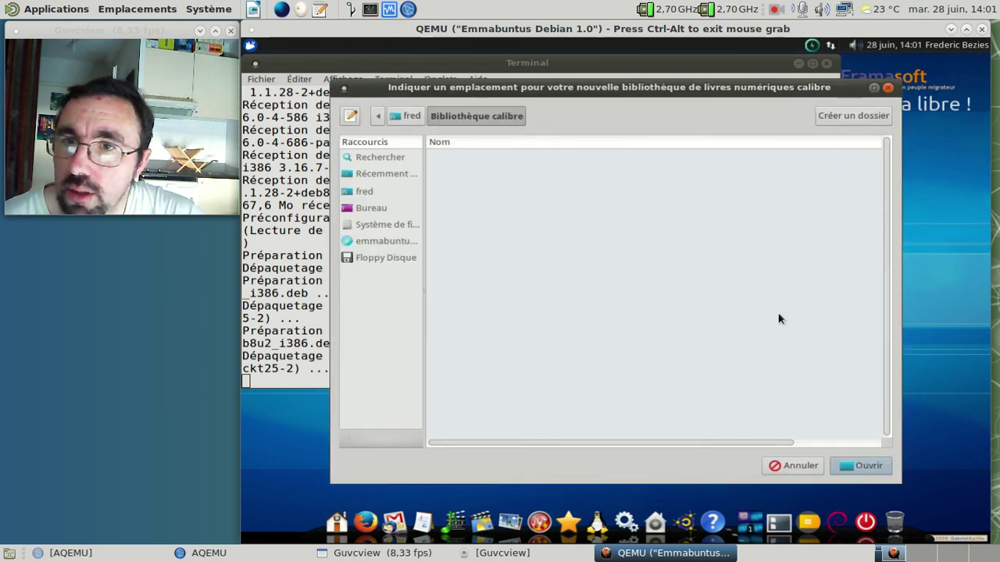
Step: Confirm calibre's library location prompt with Ouvrir and return to the running upgrade
click(848, 461)
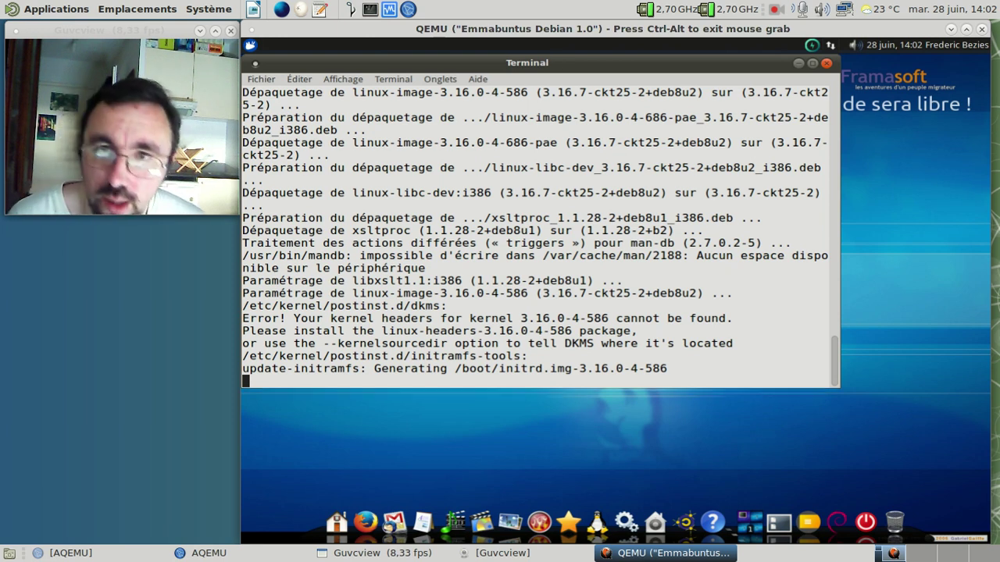
Step: In a new terminal tab, run 'calibre &' to start calibre in the background
key(ctrl+shift+t)
text(calibr)
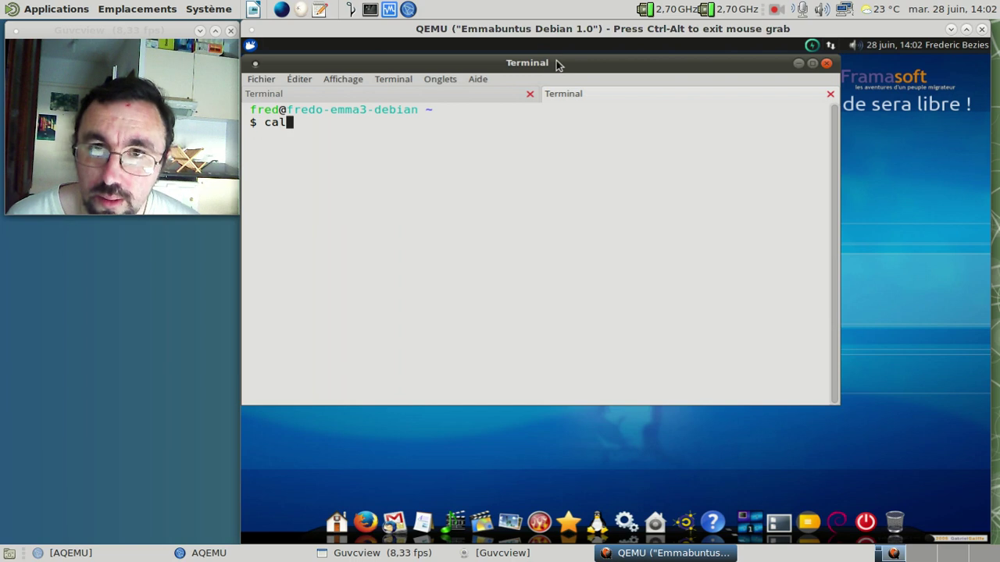
key(Tab)
key(Tab)
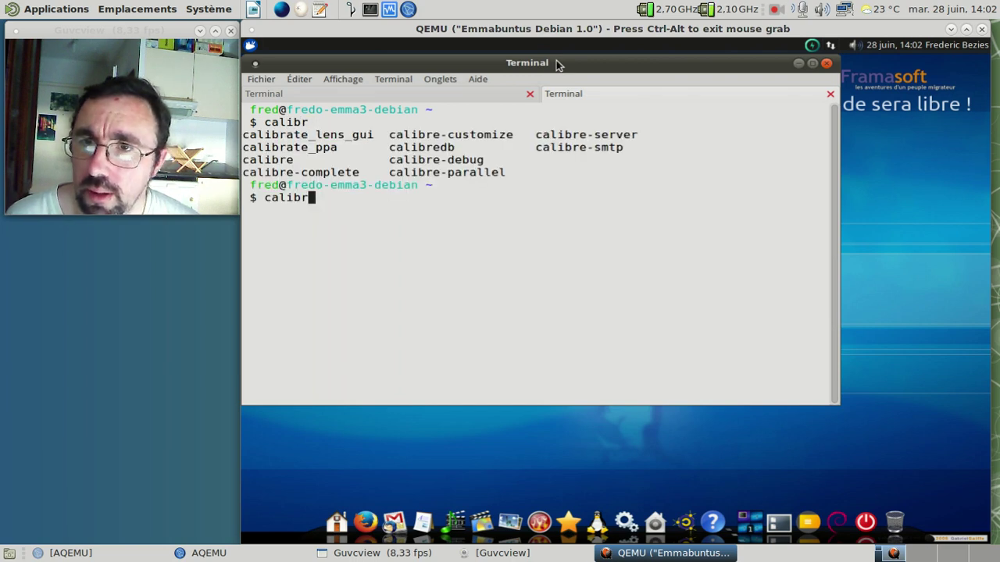
text(e &)
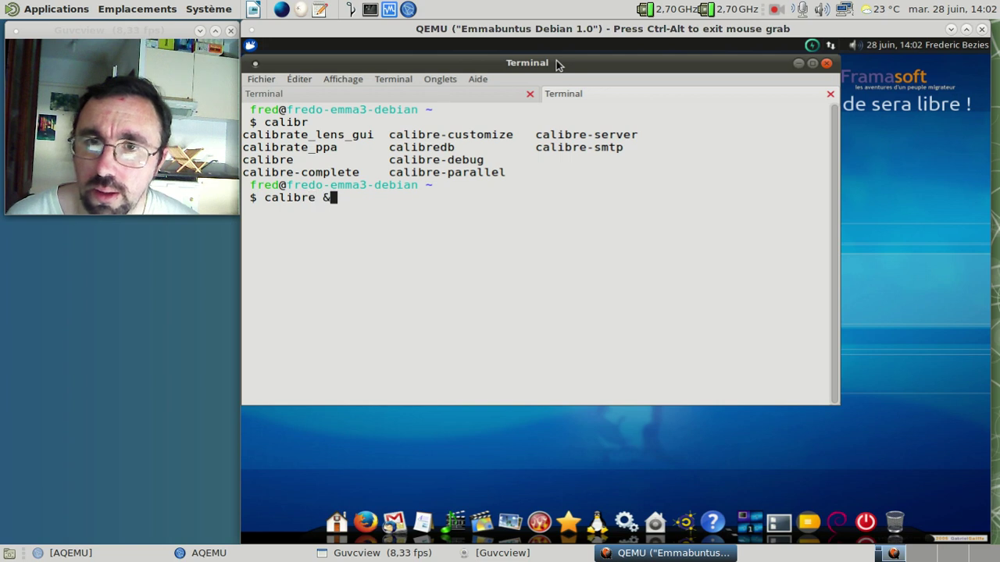
key(Return)
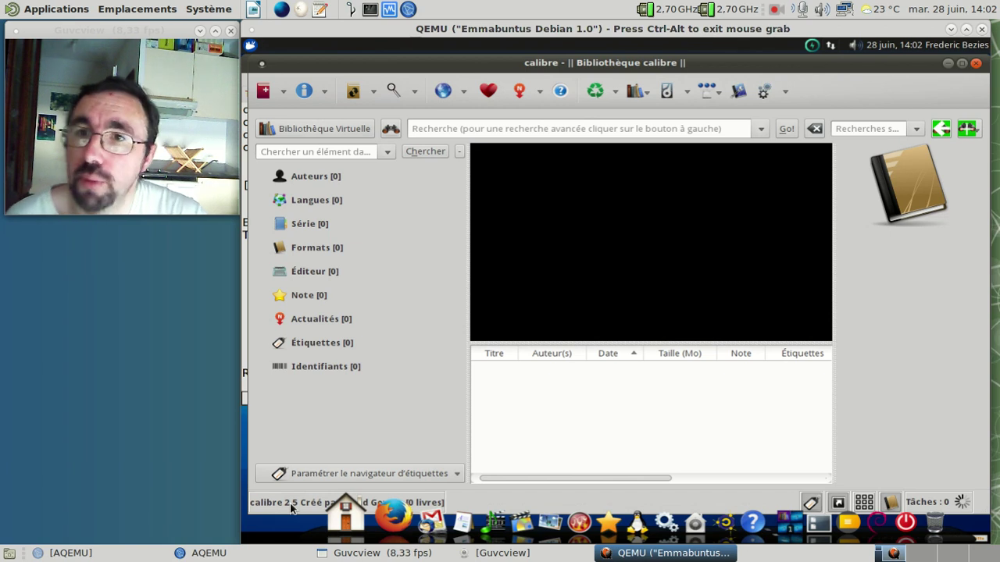
Step: Close the second terminal tab and the terminal window after calibre exits
key(ctrl+alt)
click(989, 130)
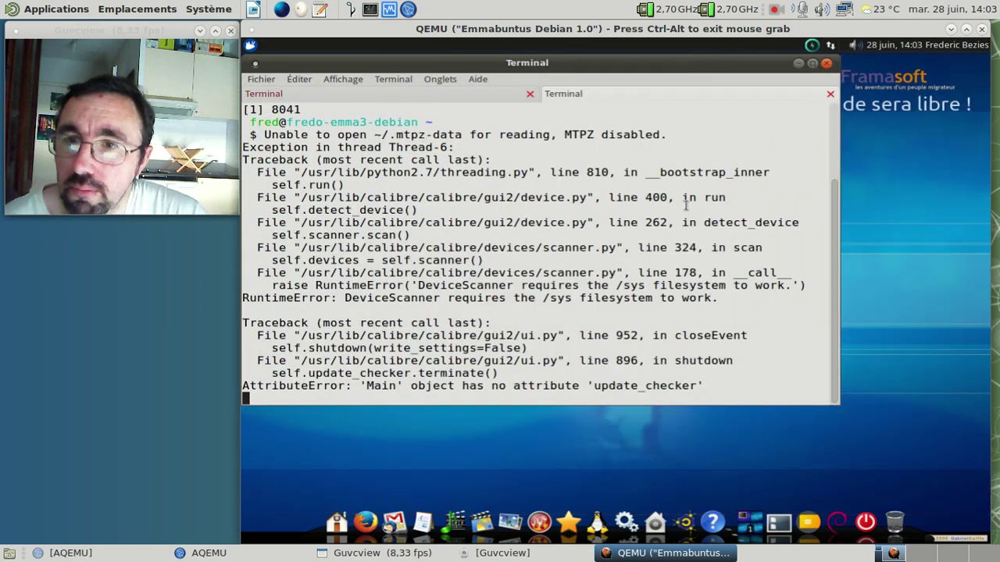
key(Return)
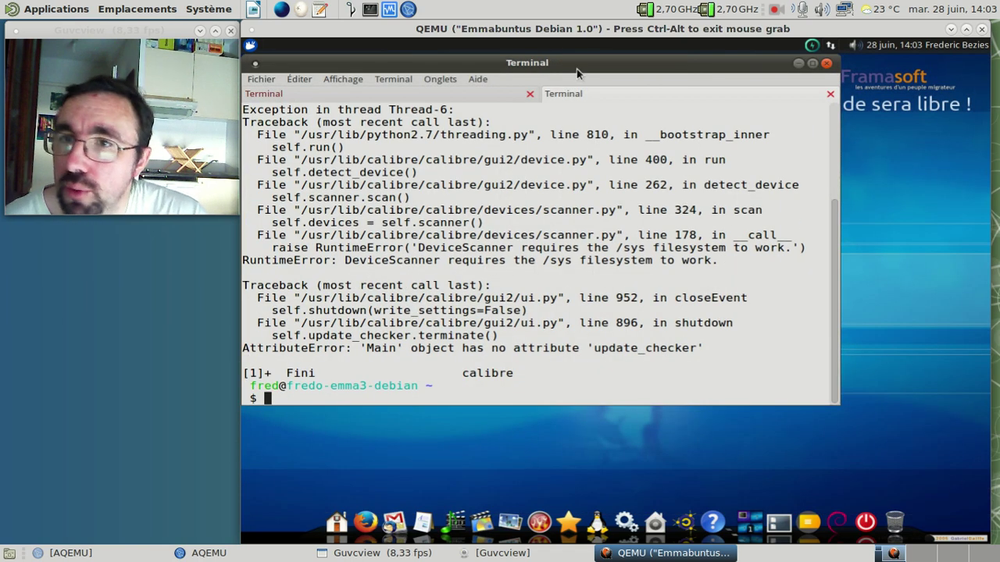
click(831, 93)
click(827, 63)
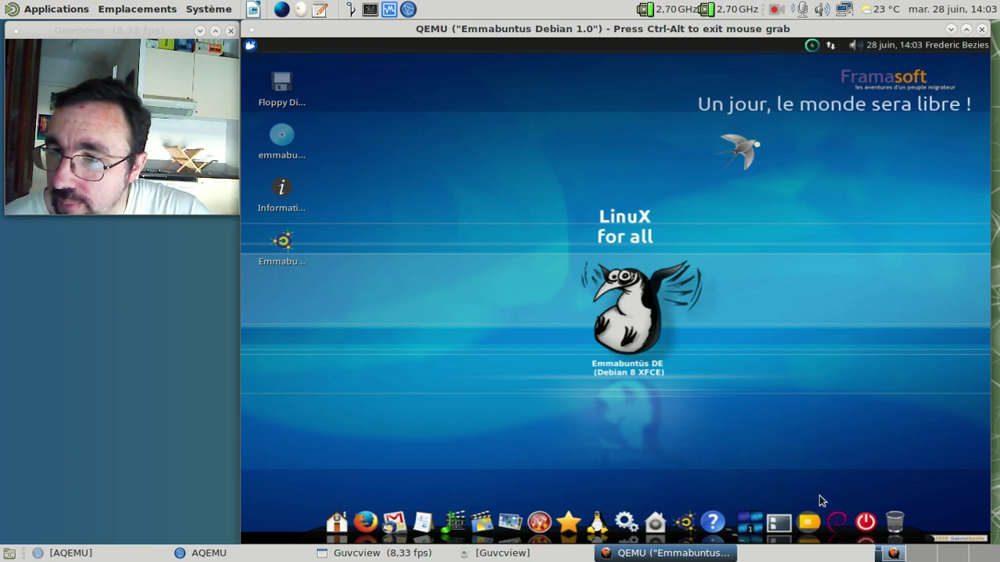
Step: Search 'hand' in the applications menu and start HandySoft
click(250, 45)
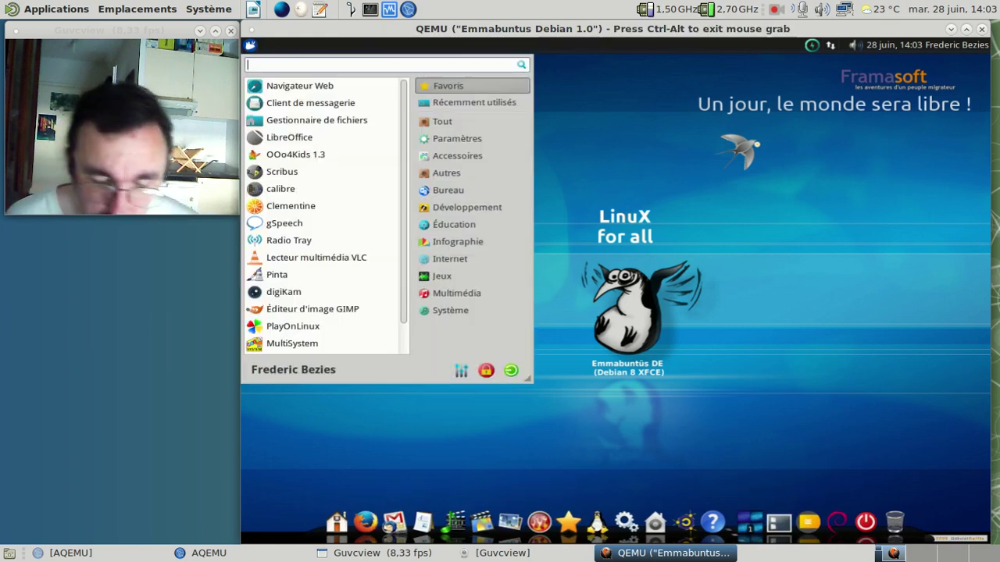
text(hand)
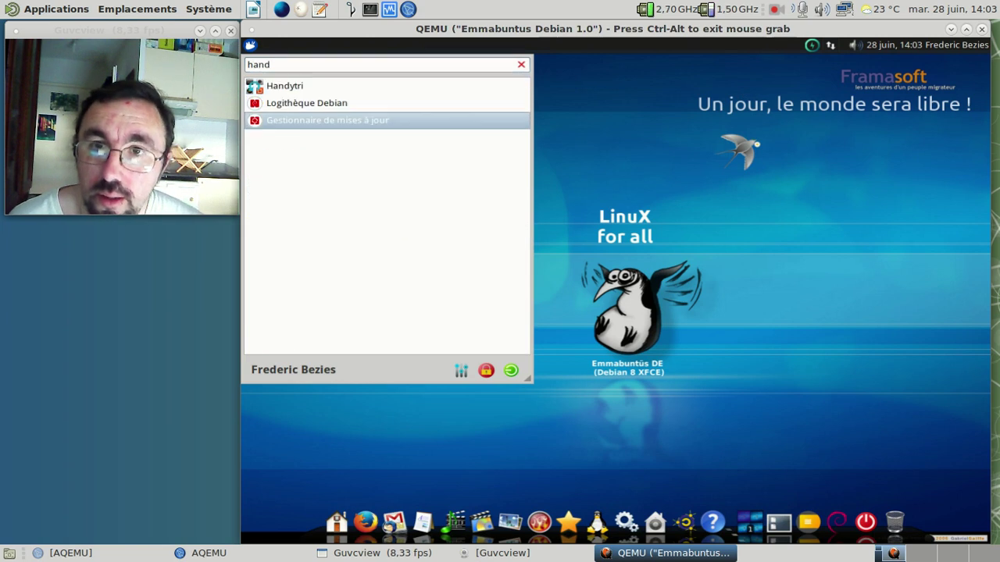
click(251, 45)
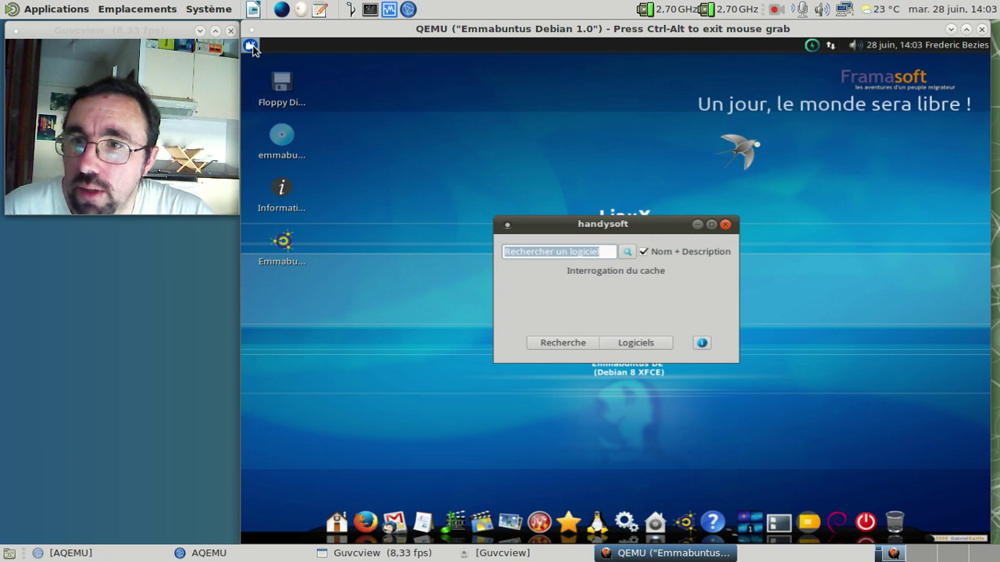
Step: Show the full Logiciels catalogue, check HandySoft's about box, and view the 0ad details
click(636, 343)
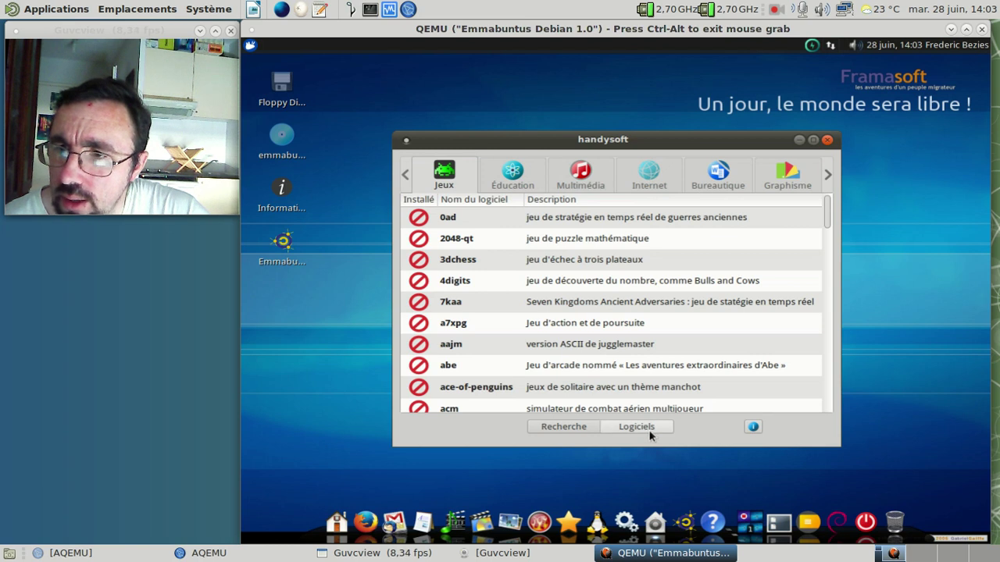
click(753, 427)
click(617, 335)
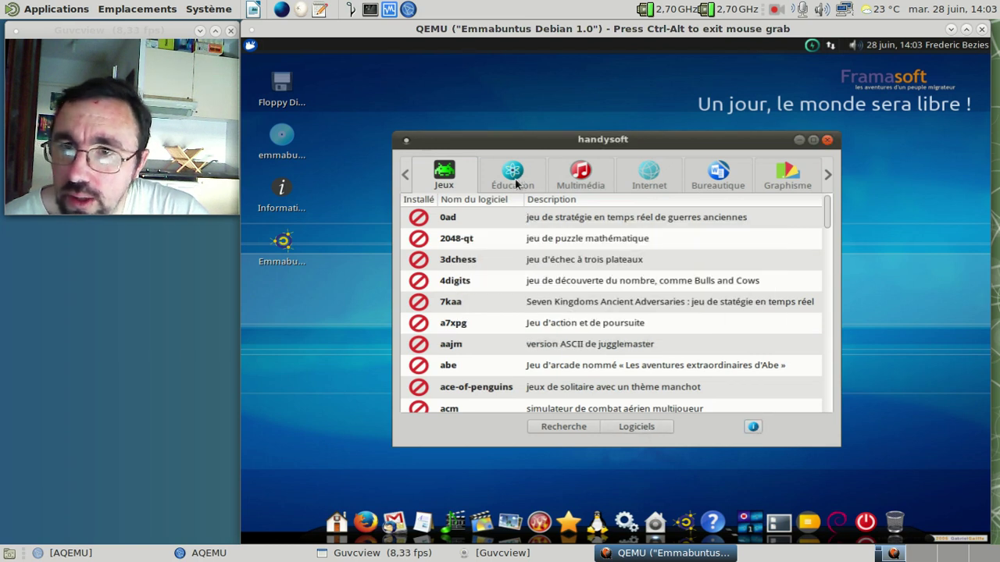
double_click(587, 225)
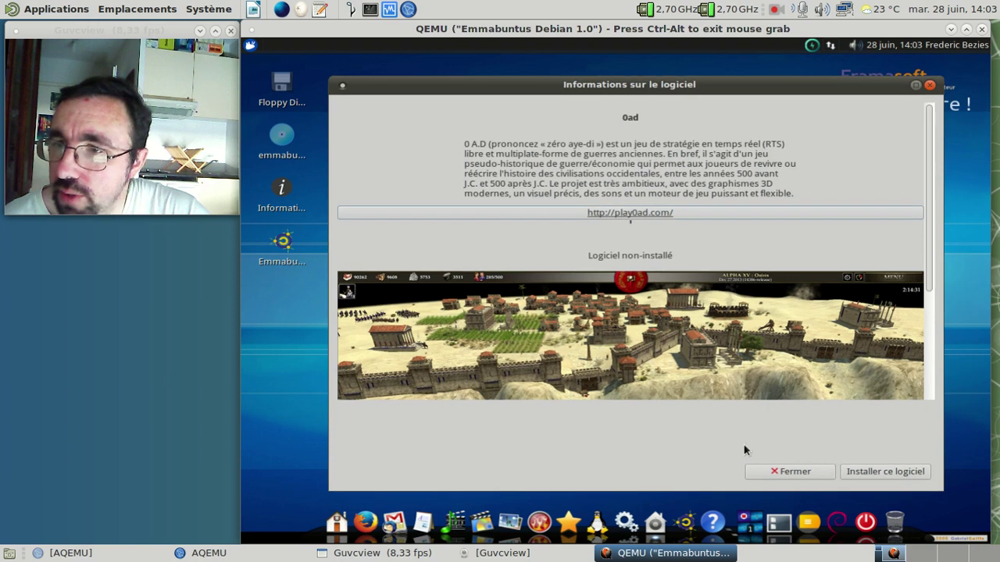
click(766, 475)
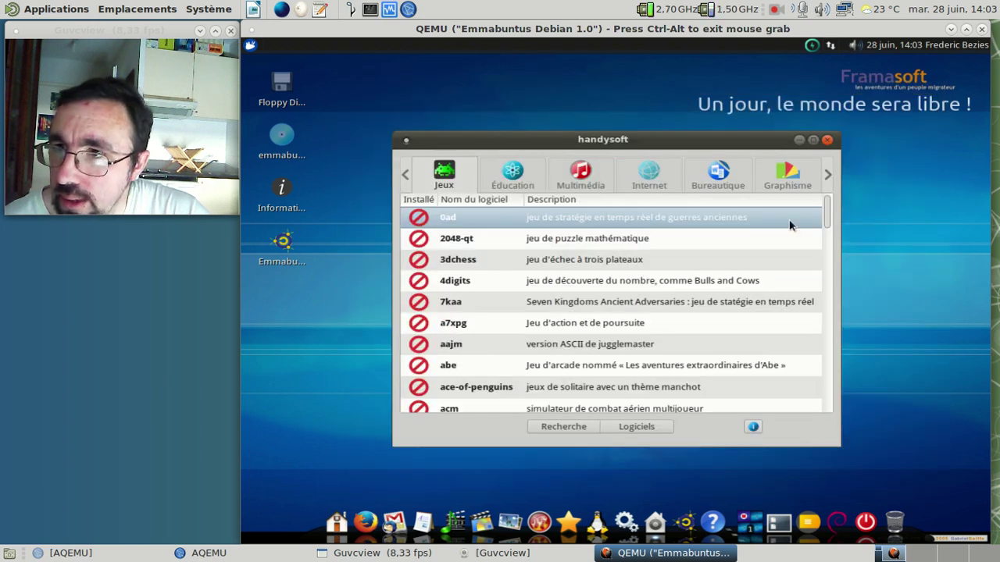
Step: Browse the Éducation and Multimédia categories, then switch to Bureautique where AbiWord shows installed
drag(826, 212, 808, 402)
click(514, 179)
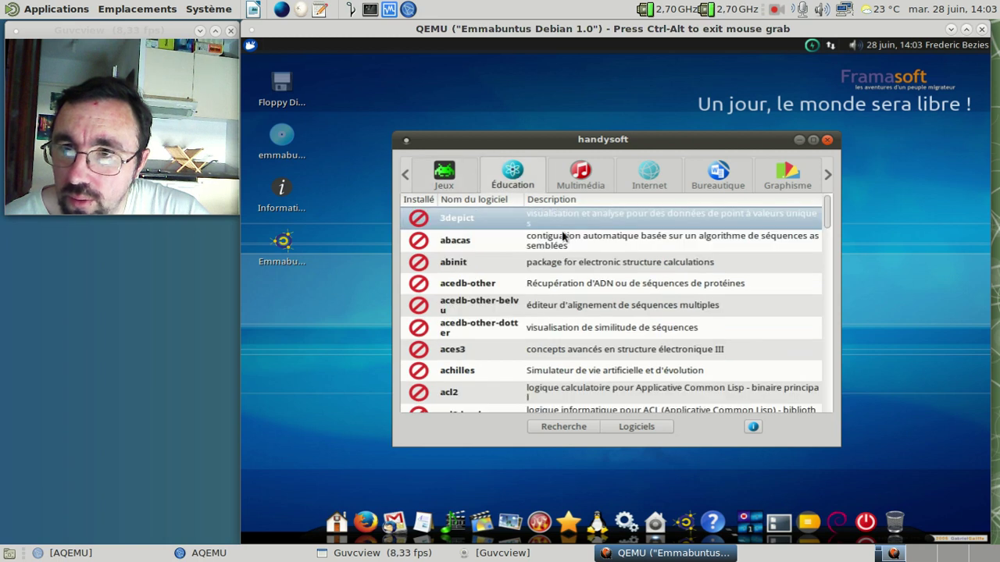
scroll(597, 267, down, 10)
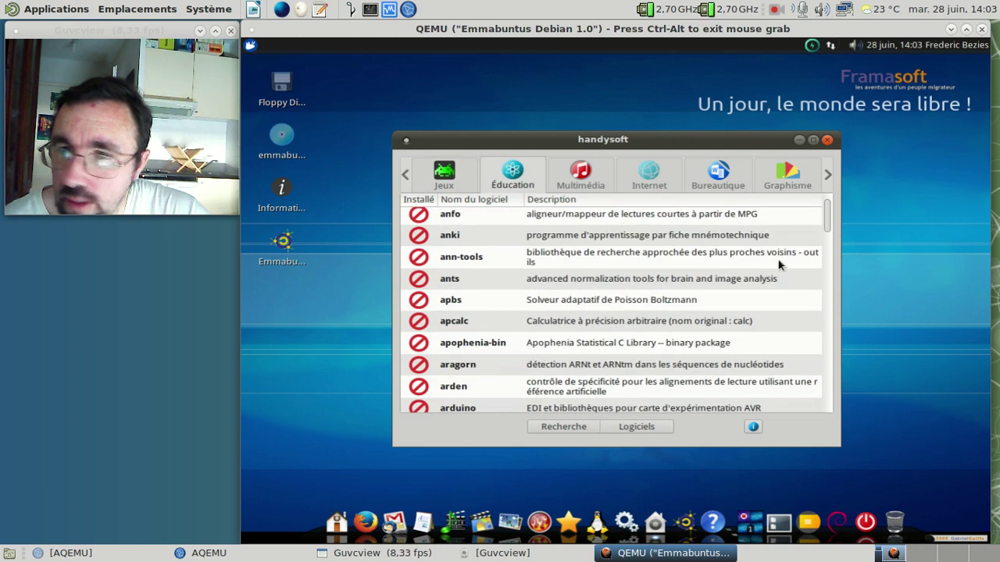
drag(827, 218, 828, 426)
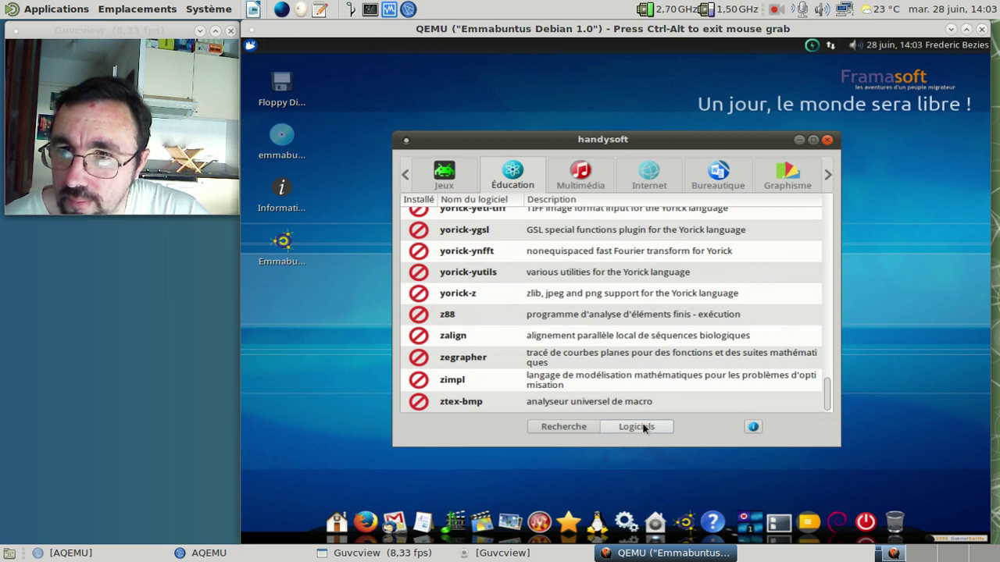
click(585, 178)
scroll(724, 322, down, 1)
scroll(724, 321, down, 2)
scroll(724, 322, down, 6)
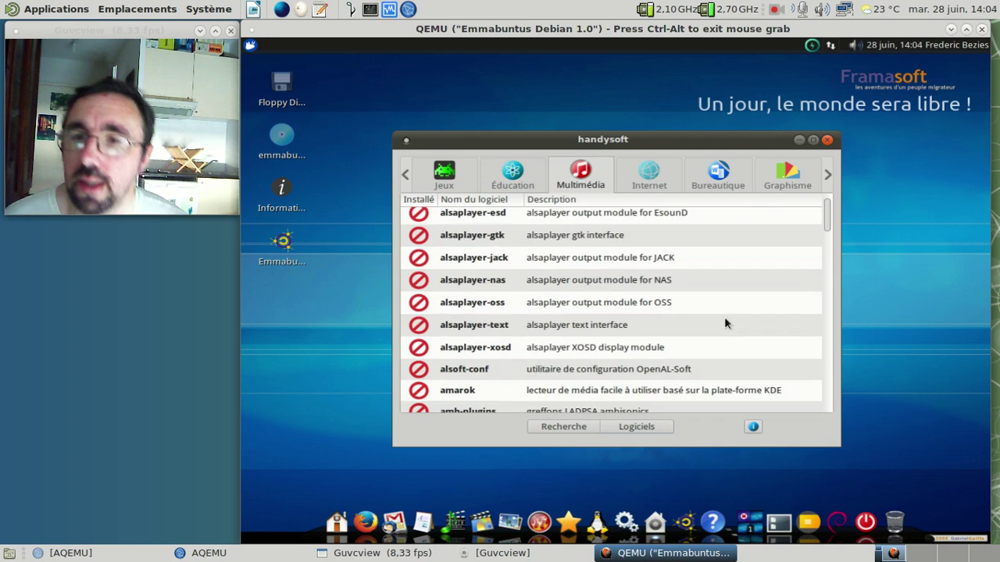
click(521, 182)
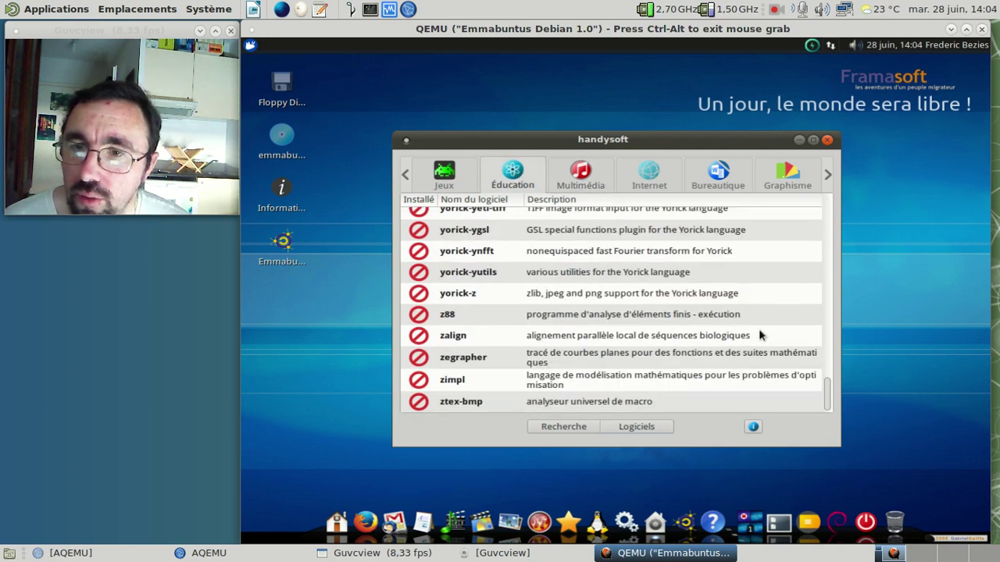
drag(828, 394, 819, 297)
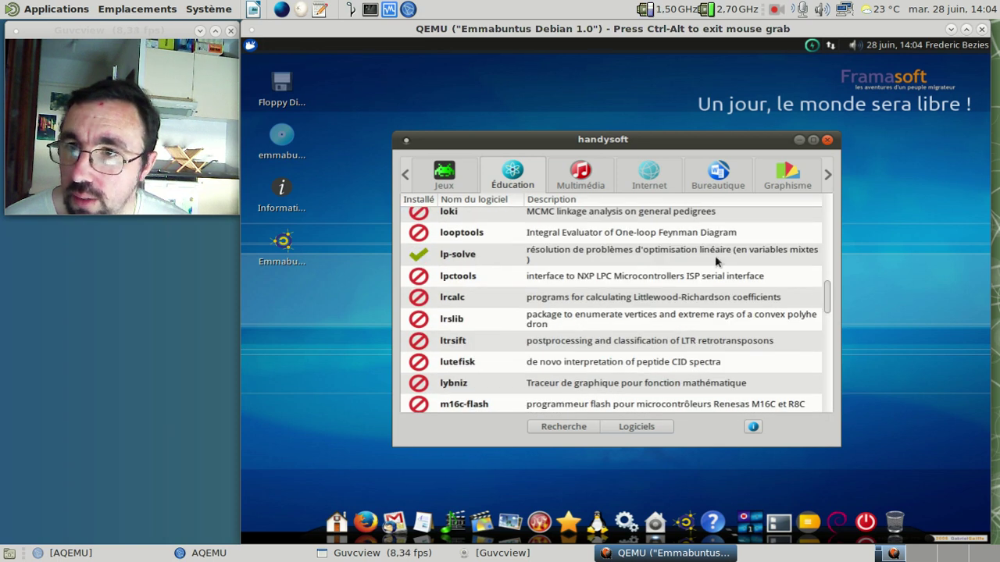
click(701, 181)
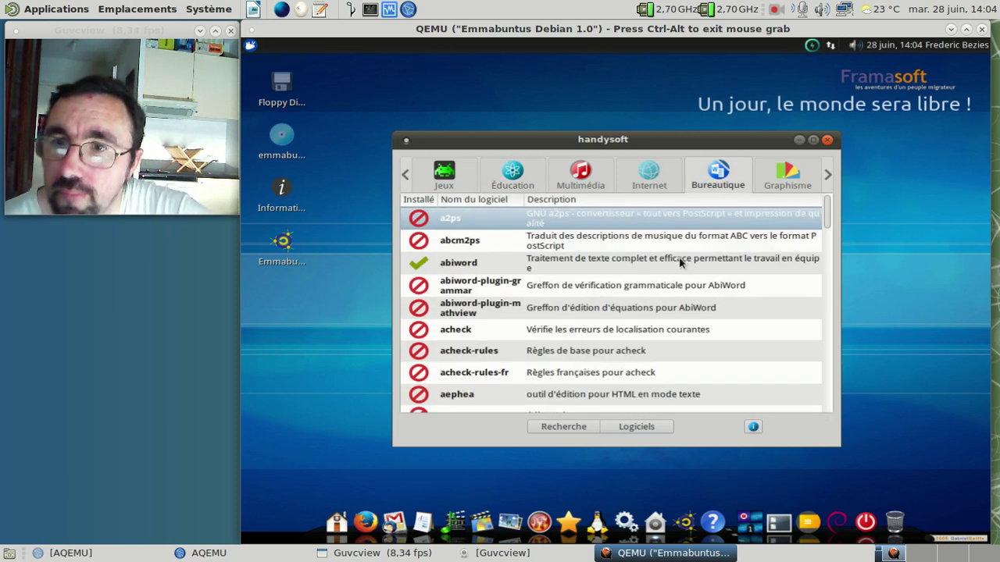
Step: Try removing abiword in HandySoft and dismiss the error that it cannot run as root
click(492, 263)
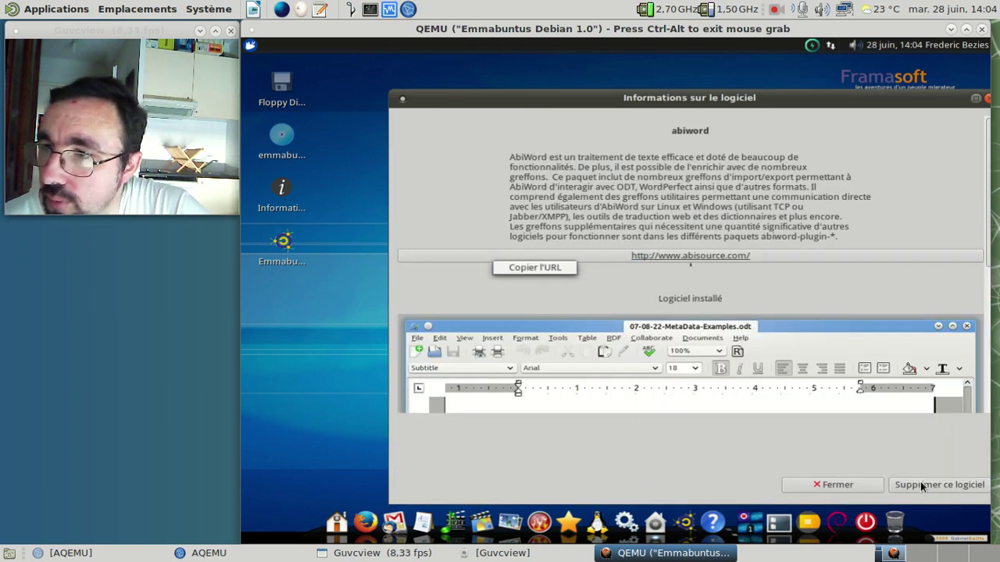
click(922, 485)
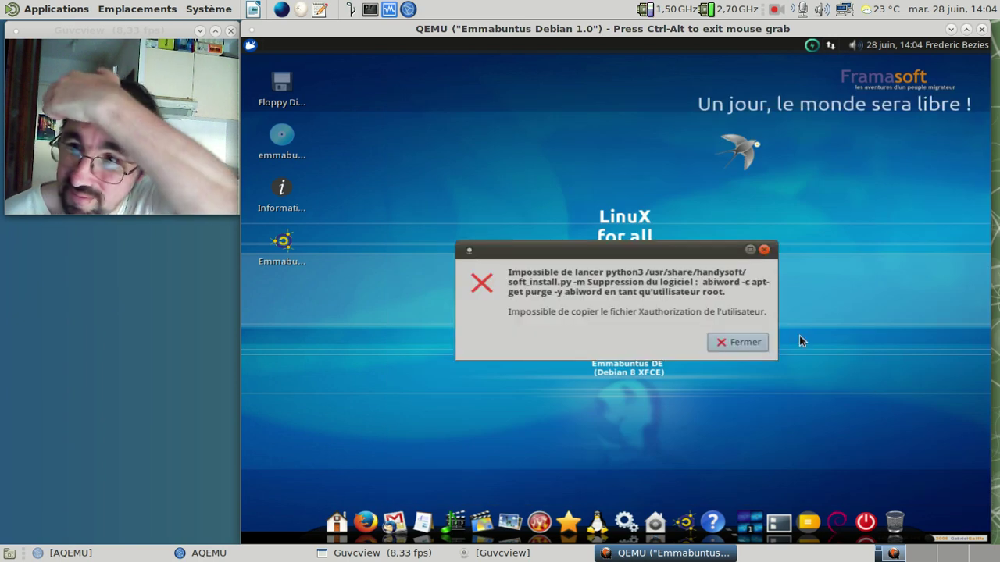
click(742, 342)
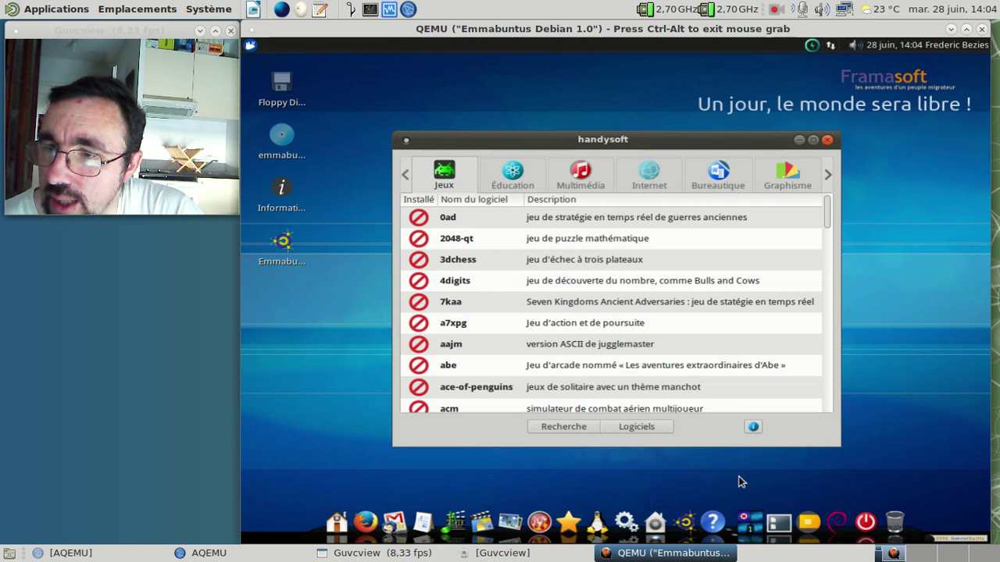
Step: Close the HandySoft window and bring up the Whisker applications menu
mouse_move(653, 522)
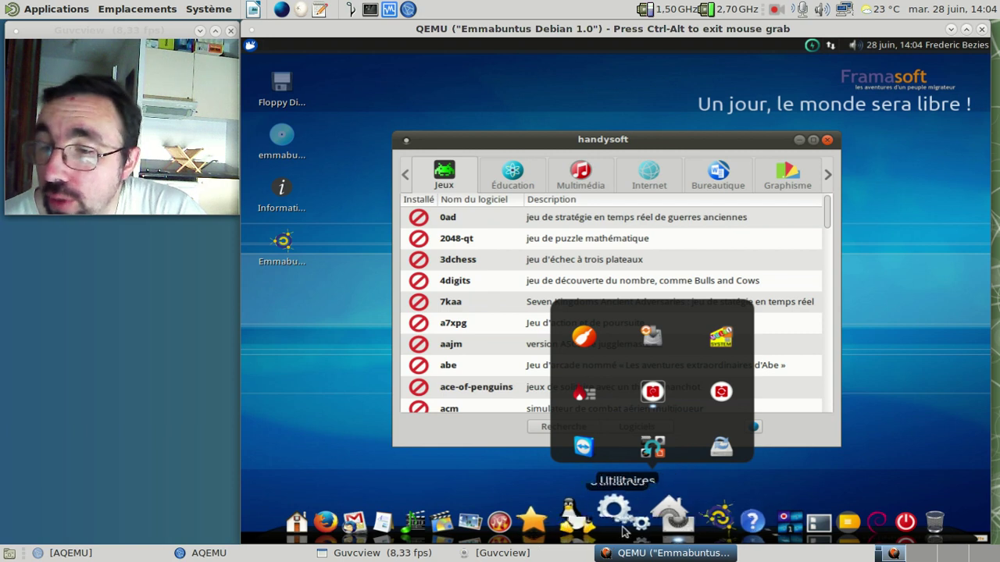
mouse_move(606, 517)
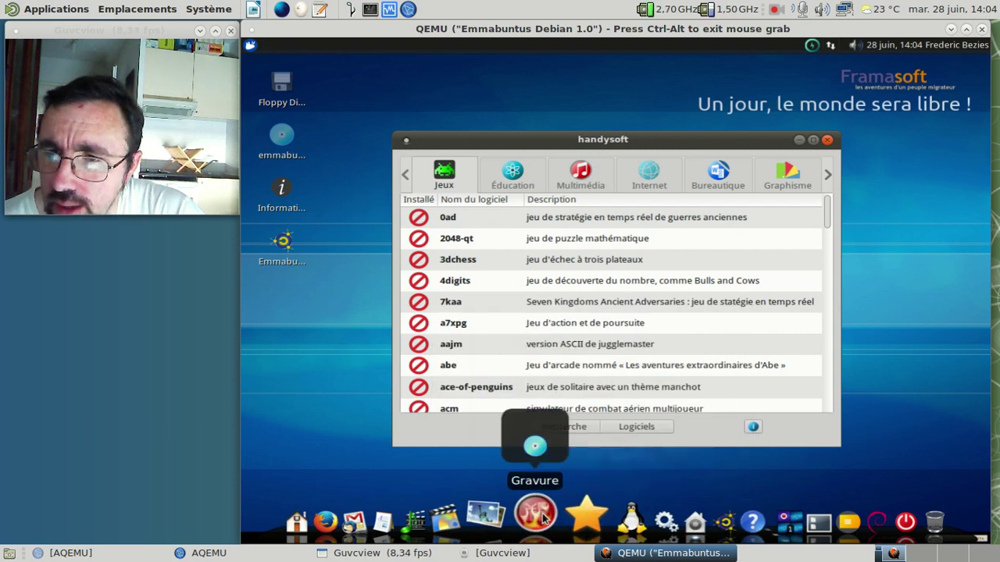
mouse_move(509, 520)
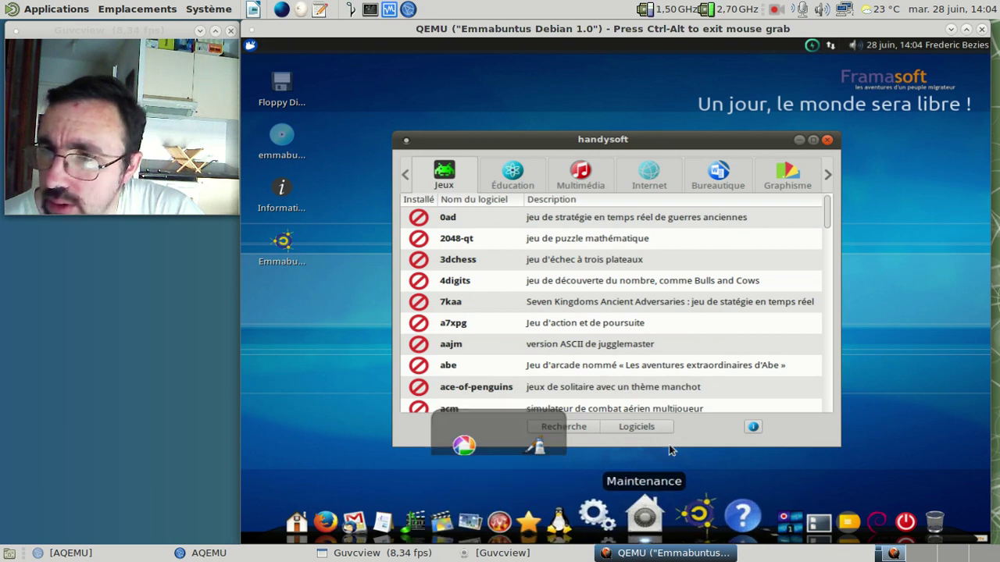
click(827, 141)
click(250, 44)
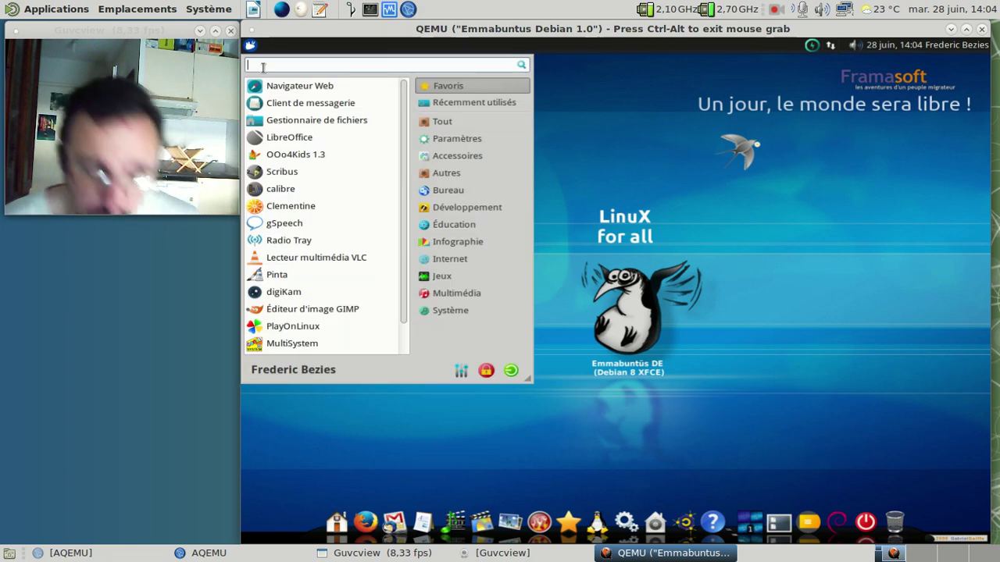
Step: Search 'term' in the Whisker menu and launch Terminal Xfce
text(term)
key(Down)
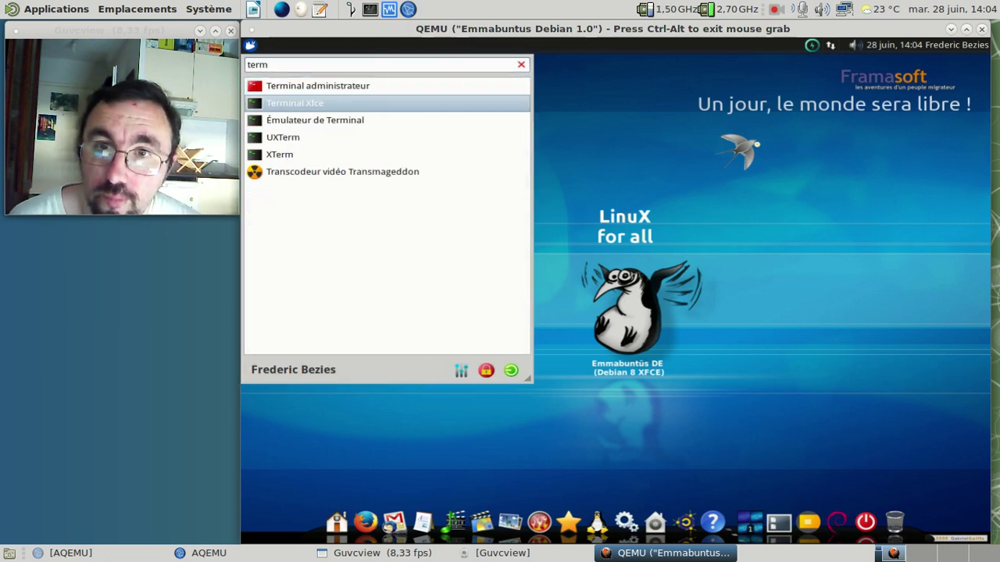
key(Return)
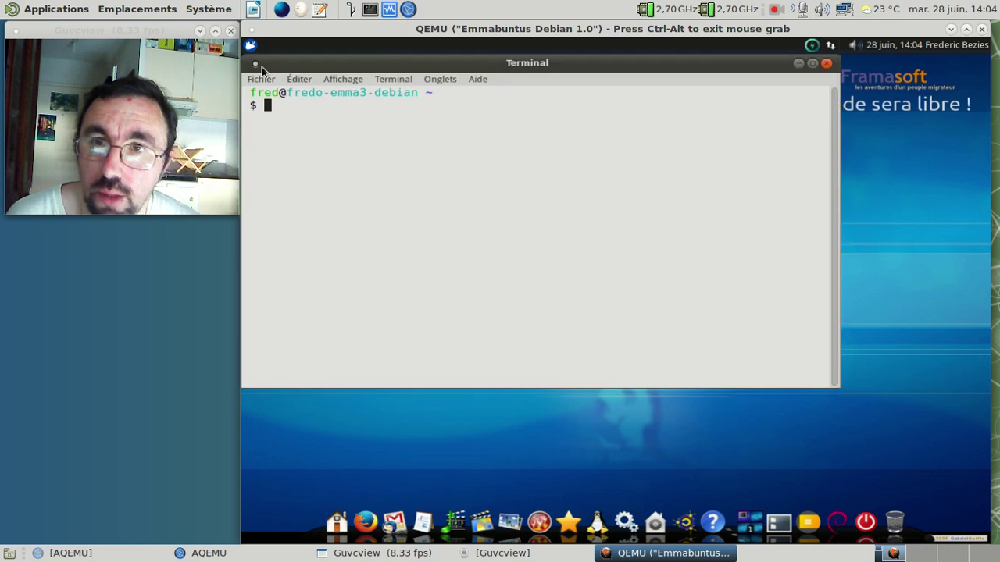
Step: Run 'sudo handysoft' in the foreground and enter the account password
text(sudo )
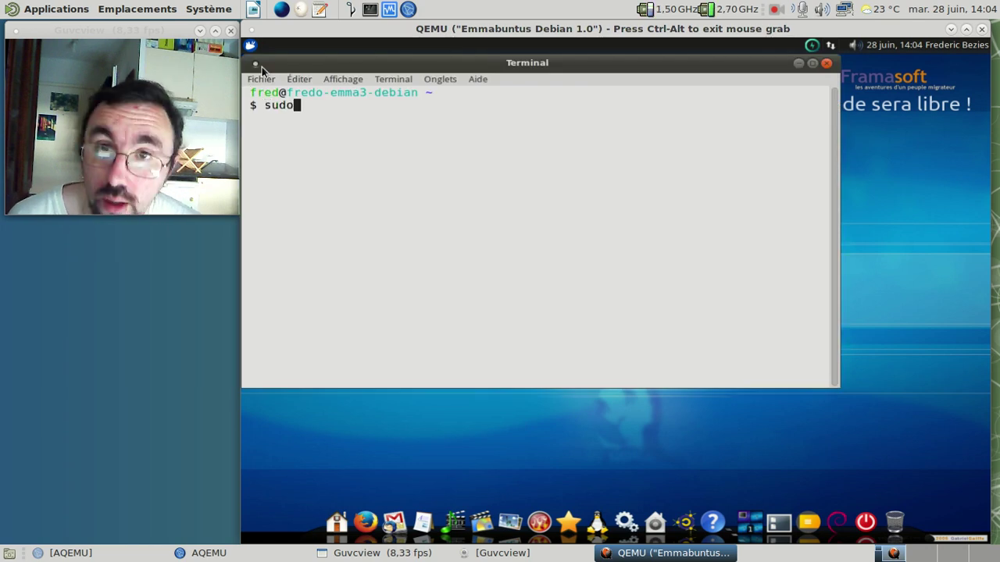
text(han)
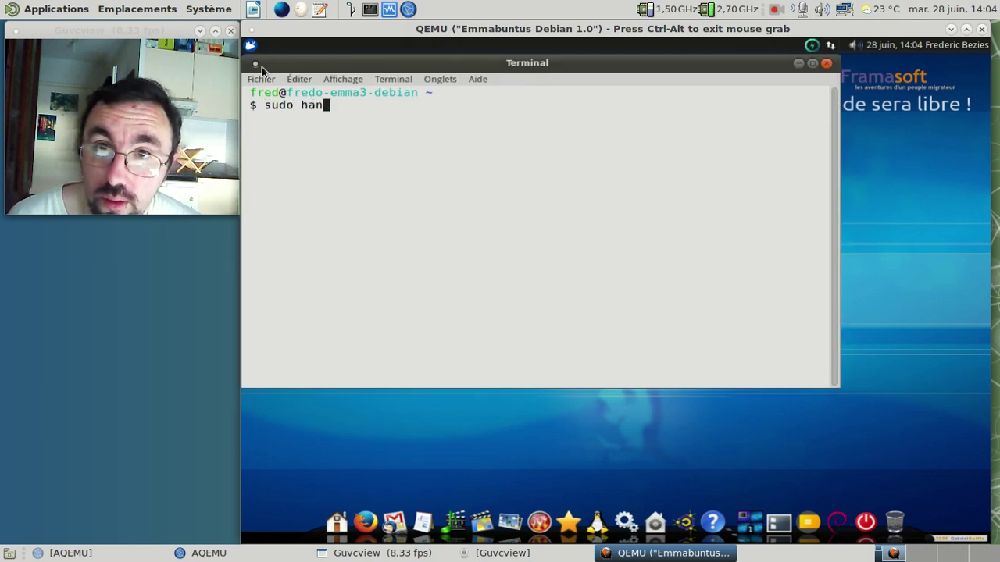
text(dysoft &)
key(Return)
key(ctrl+c)
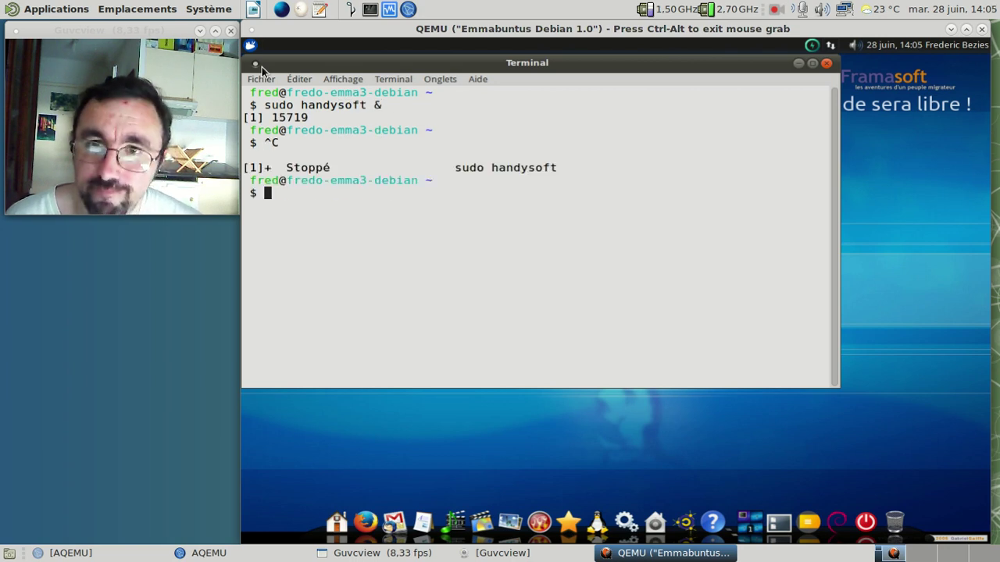
key(Up)
key(BackSpace)
key(BackSpace)
key(Return)
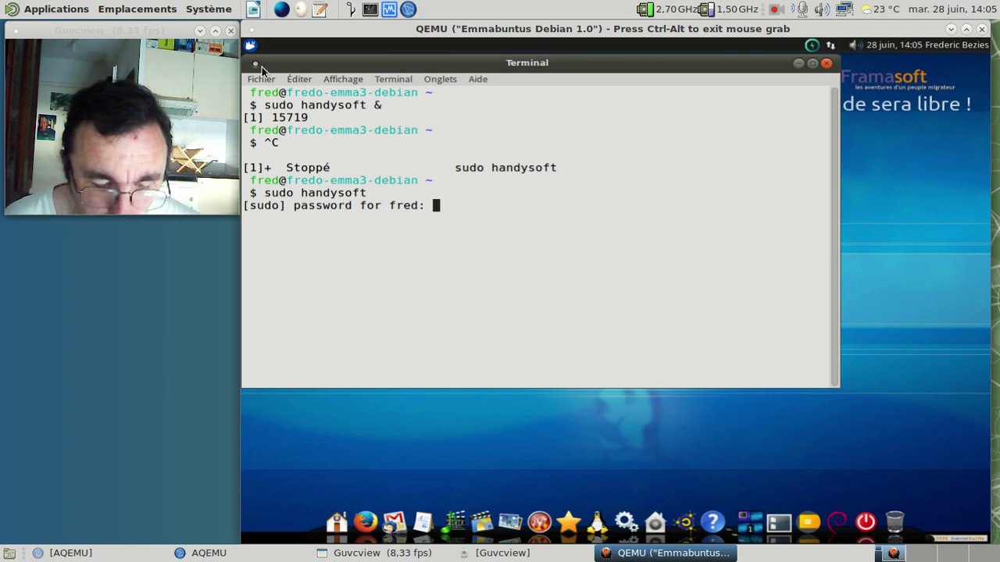
key(Return)
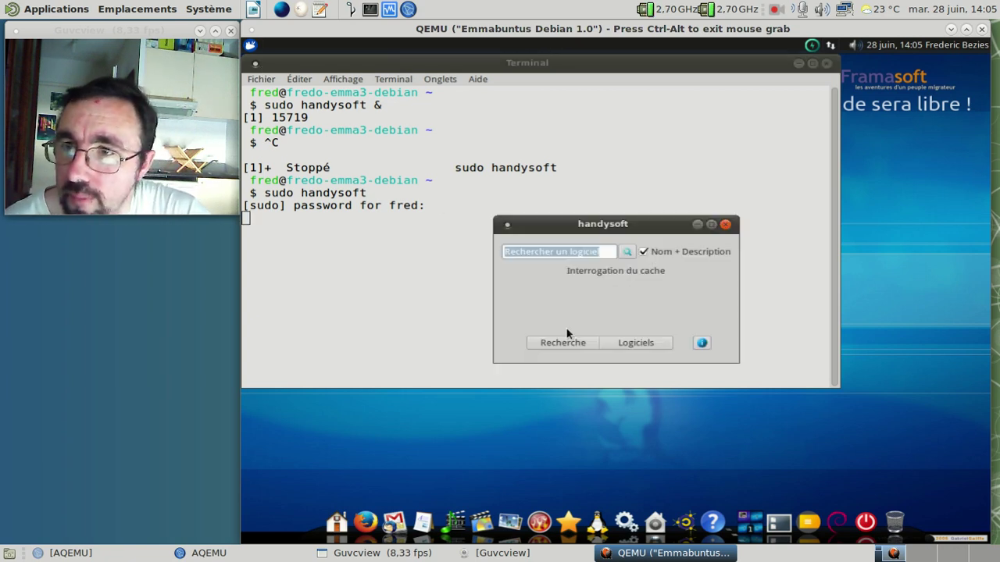
Step: Uninstall abiword from HandySoft's Bureautique category and close the success message
click(645, 342)
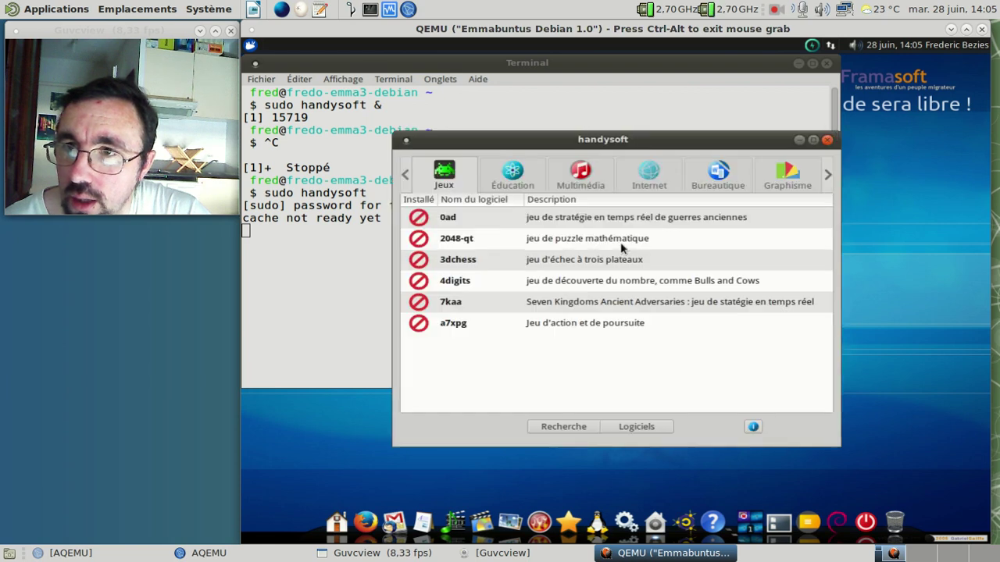
click(719, 178)
click(482, 263)
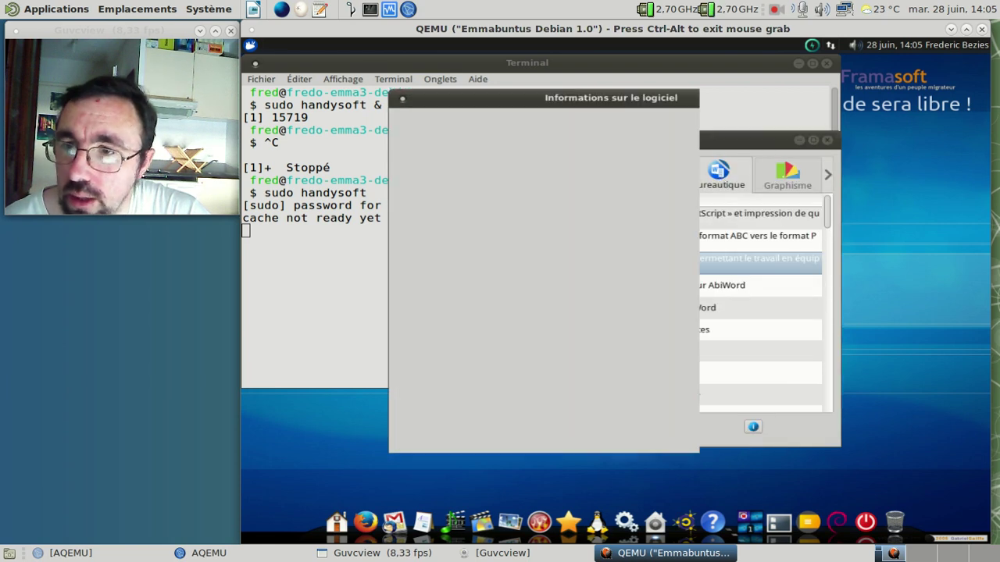
click(910, 485)
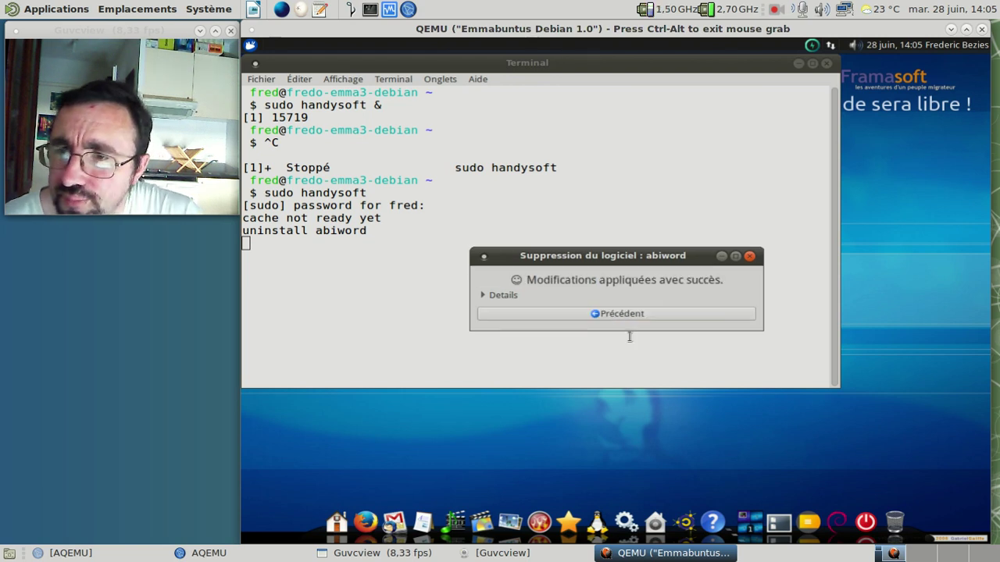
click(613, 314)
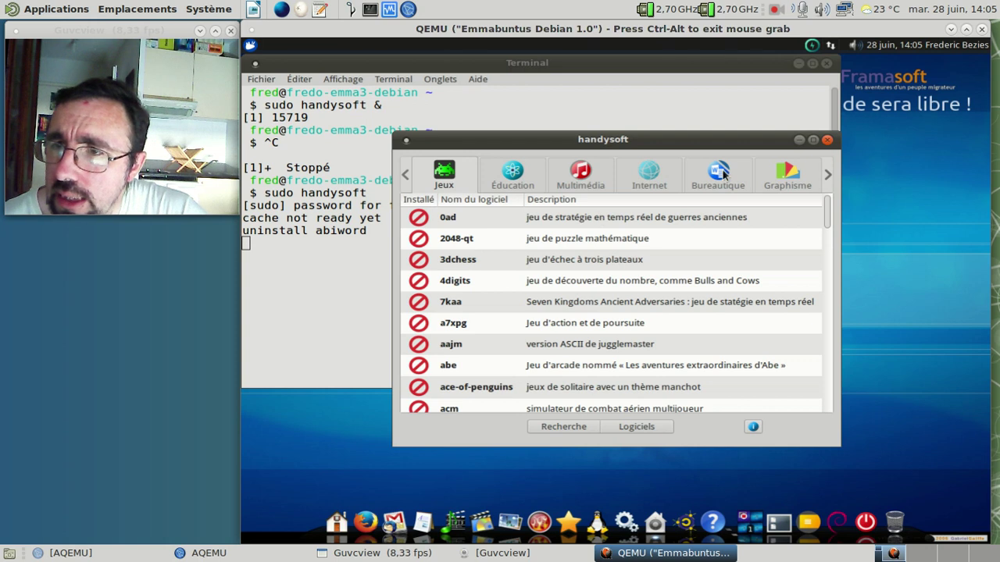
Step: Browse the Bureautique software list in HandySoft
click(727, 179)
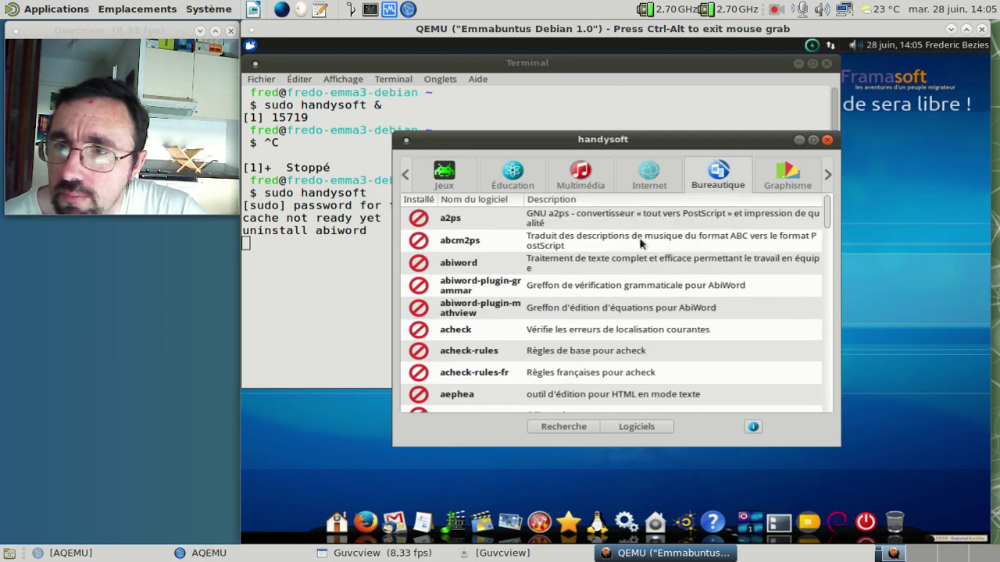
drag(825, 208, 670, 295)
scroll(670, 295, up, 10)
scroll(670, 299, up, 8)
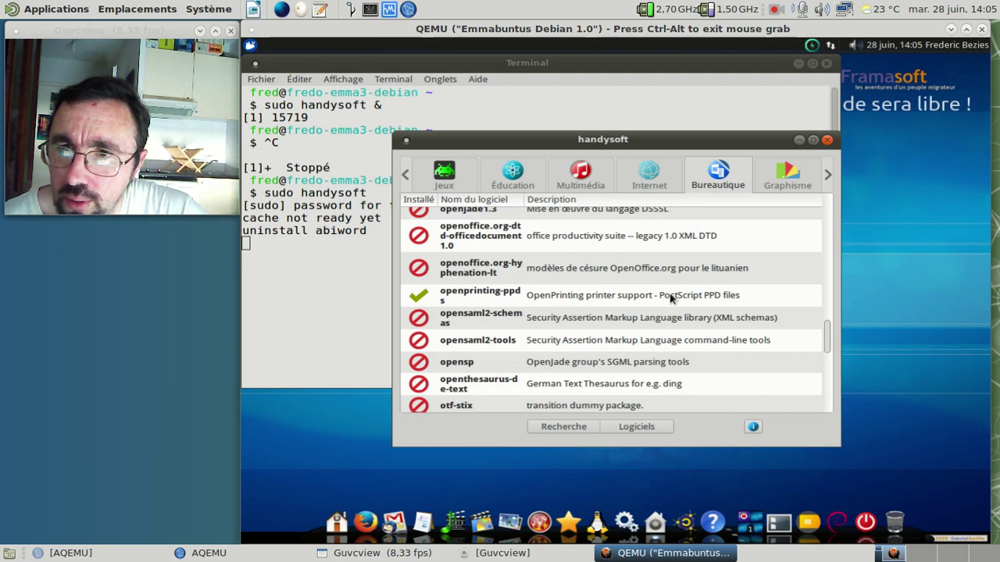
scroll(670, 296, up, 10)
scroll(668, 298, up, 3)
scroll(668, 298, down, 12)
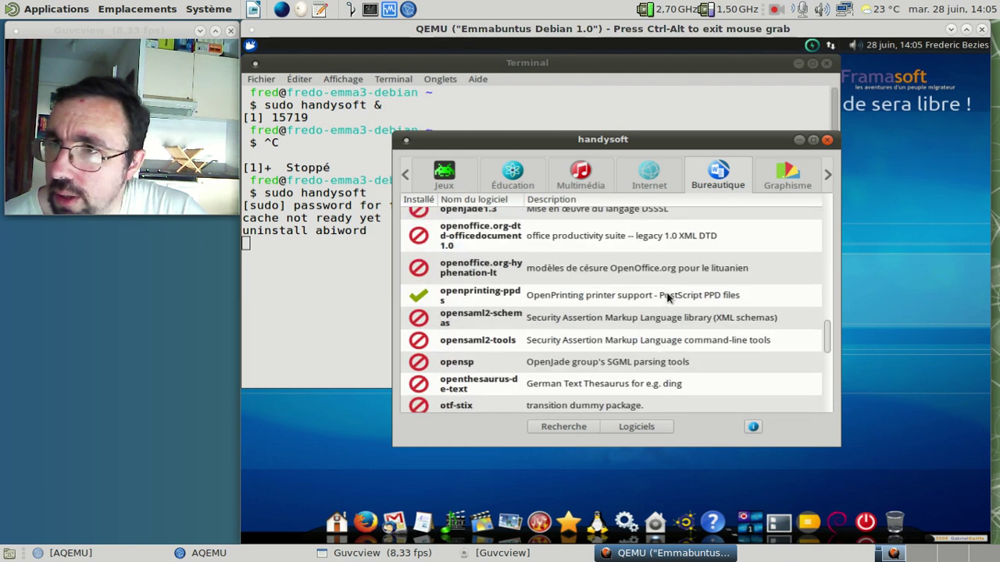
Step: Check the Graphisme list, scroll the Éducation list, and open gnumeric's details
click(774, 186)
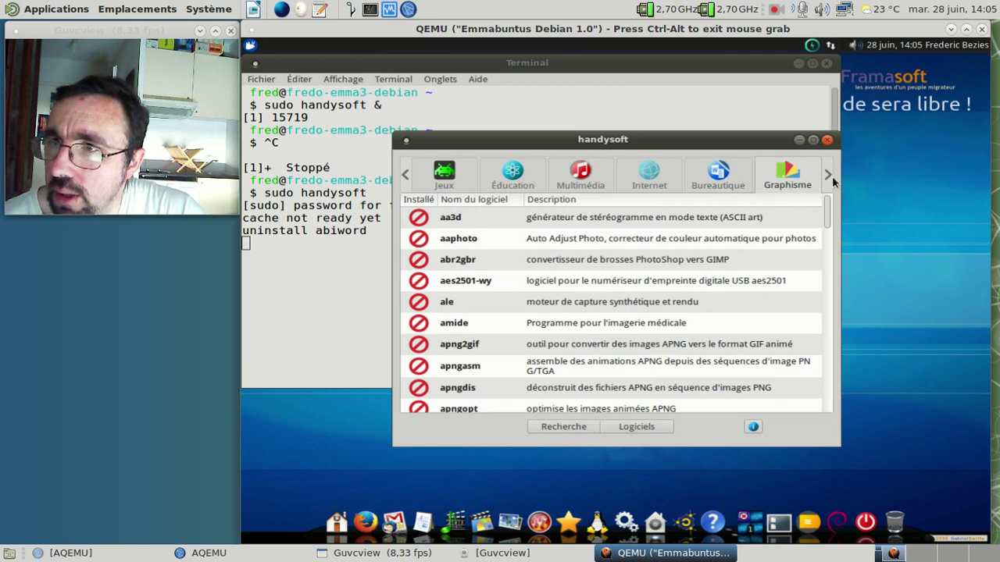
click(524, 182)
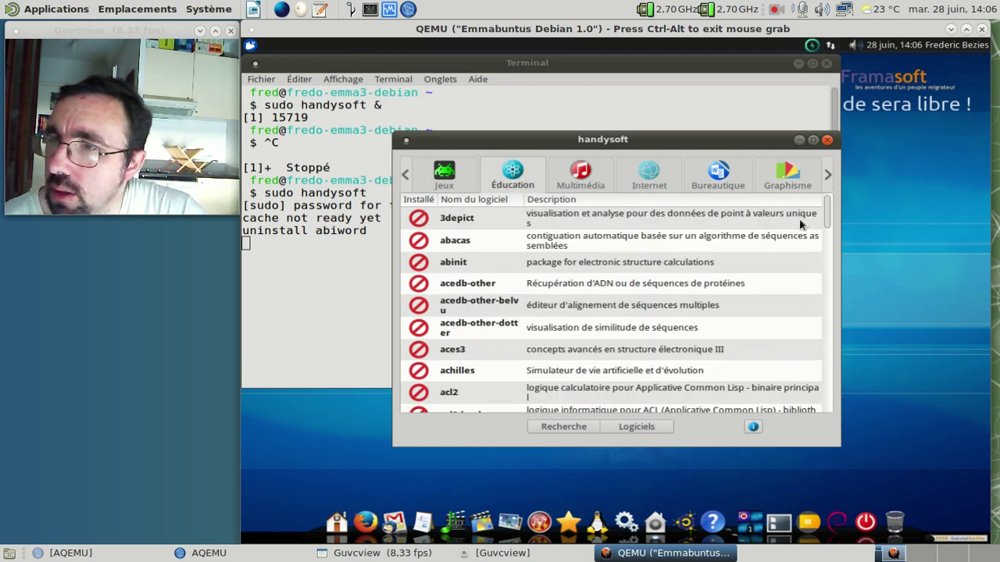
drag(826, 215, 813, 265)
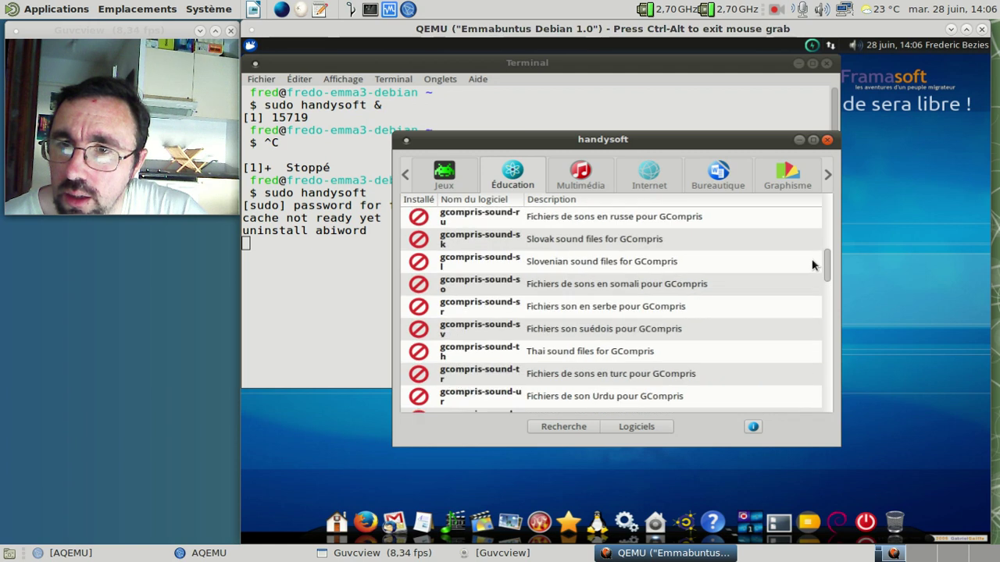
scroll(668, 263, down, 8)
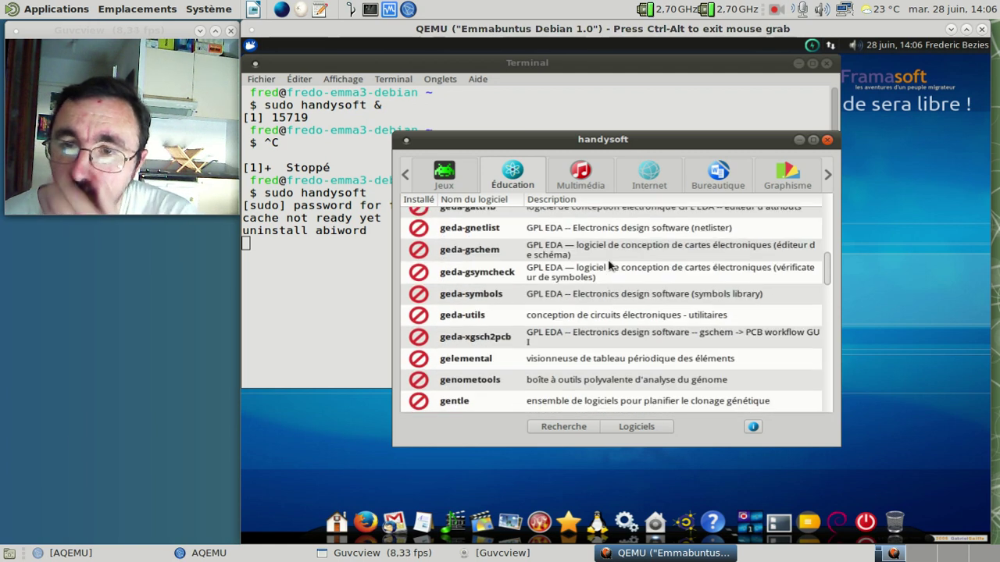
scroll(609, 266, down, 10)
scroll(610, 267, down, 10)
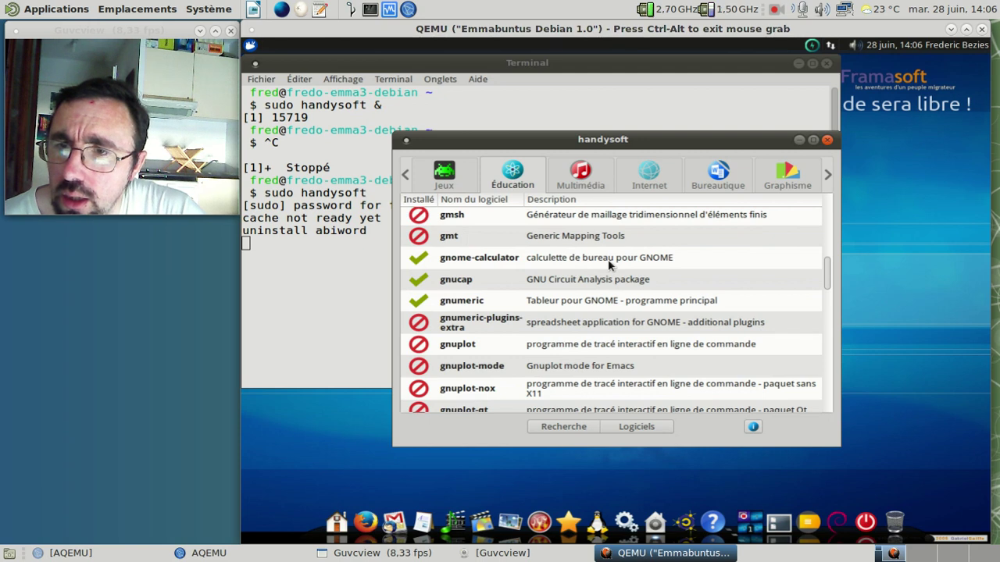
scroll(609, 266, down, 3)
click(595, 245)
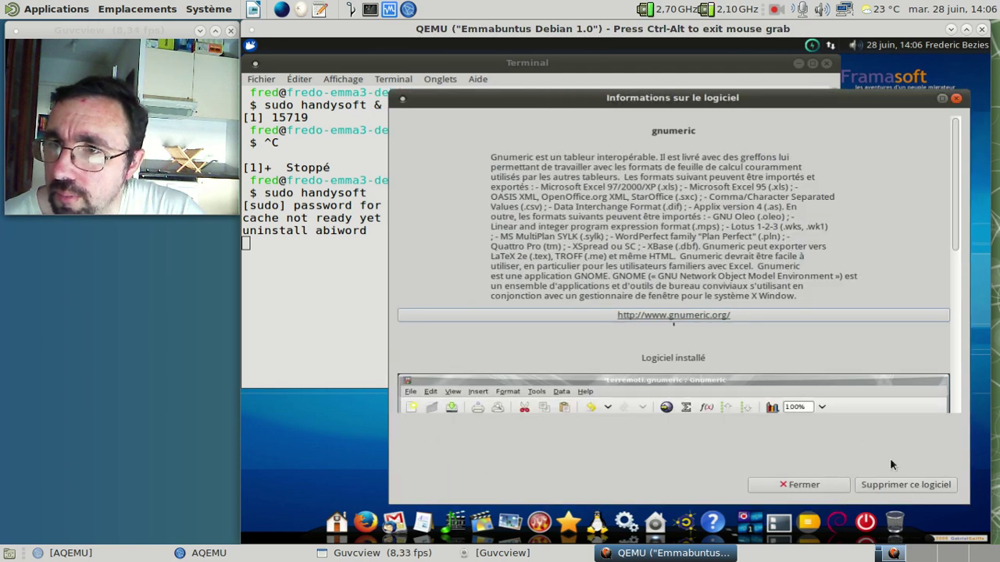
Step: Remove gnumeric, return to the catalogue, and advance four category tabs toward the expert section
click(906, 484)
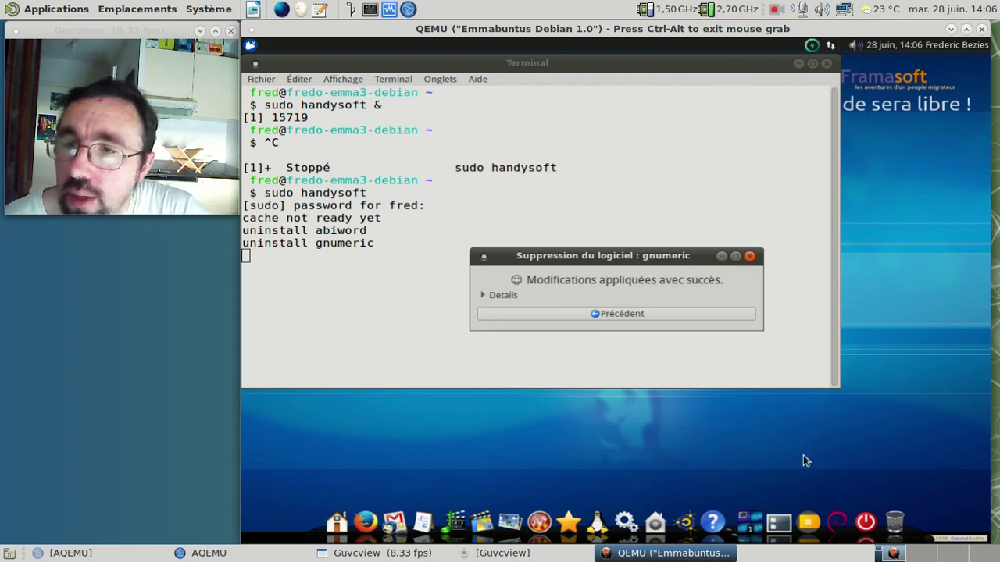
click(627, 314)
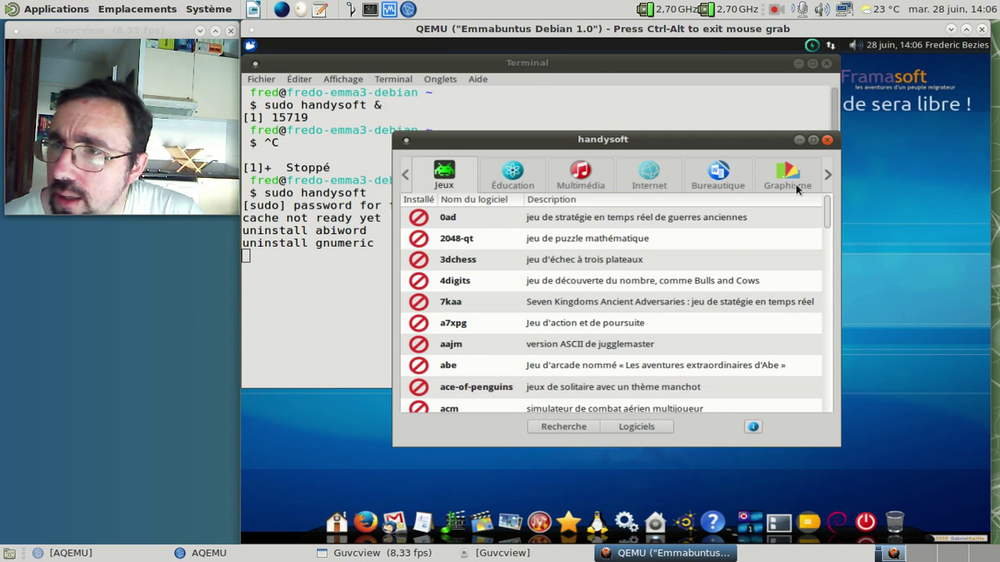
click(829, 176)
click(829, 177)
click(829, 176)
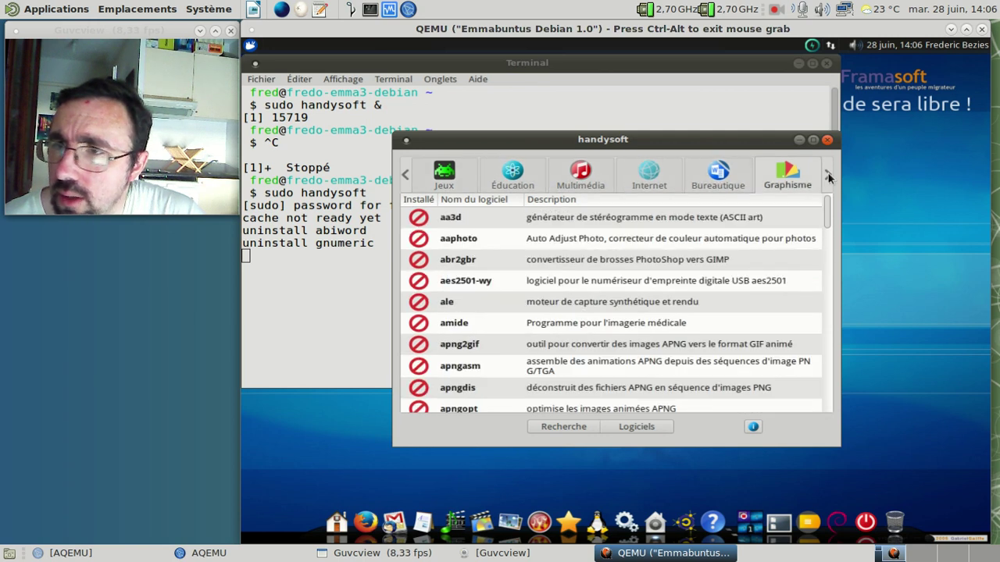
click(829, 177)
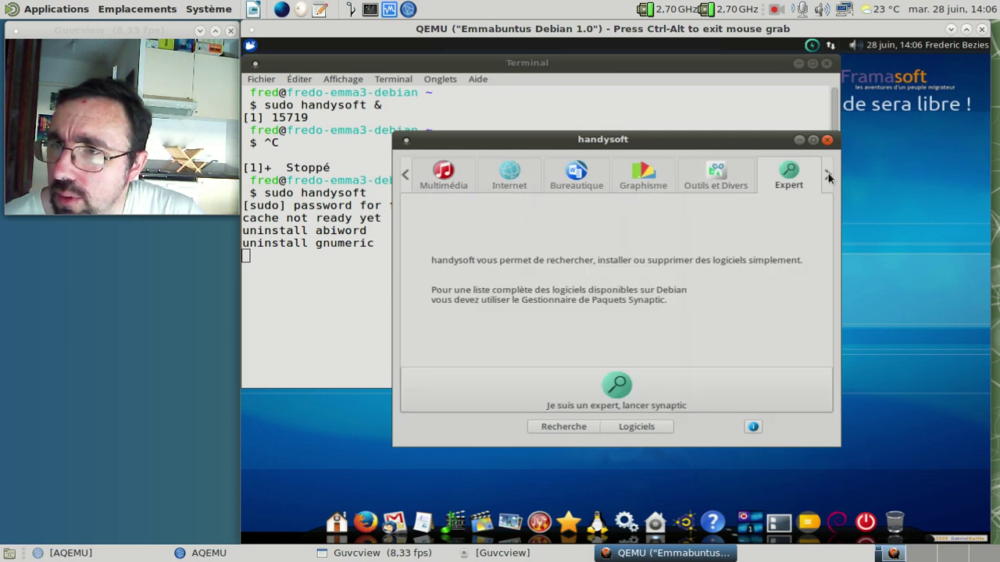
Step: Launch Synaptic from HandySoft's expert section, then close Synaptic and the terminal
click(640, 382)
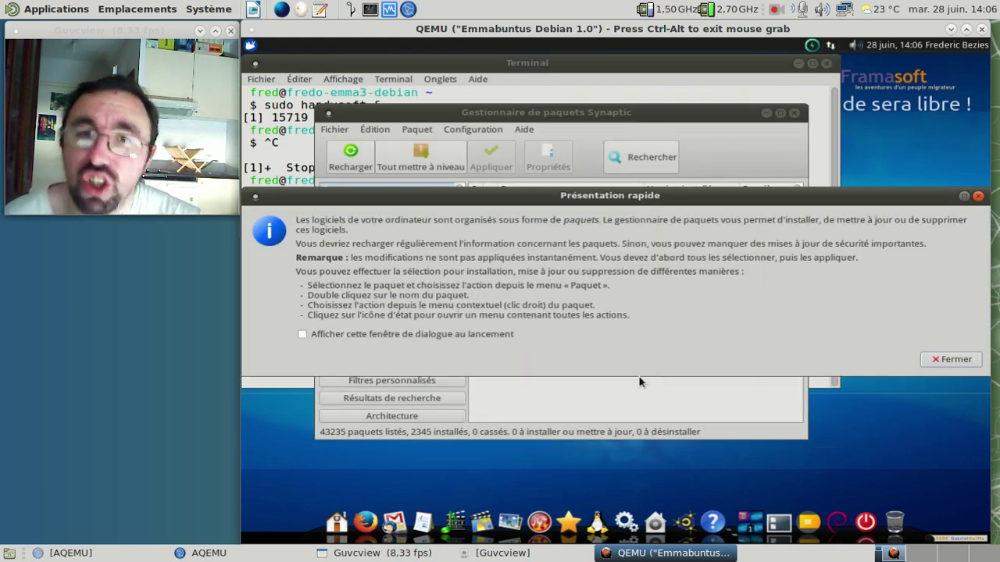
click(946, 360)
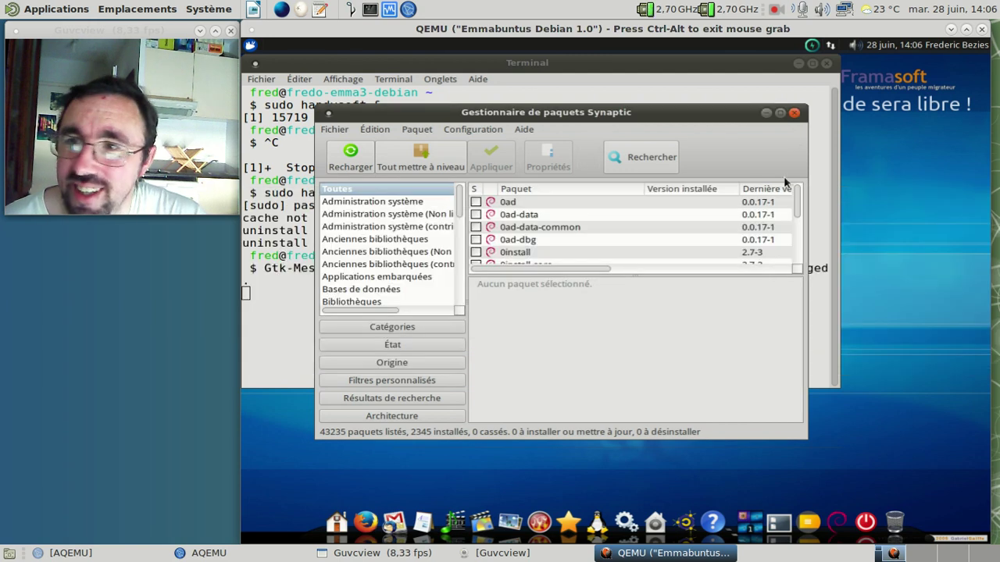
click(794, 113)
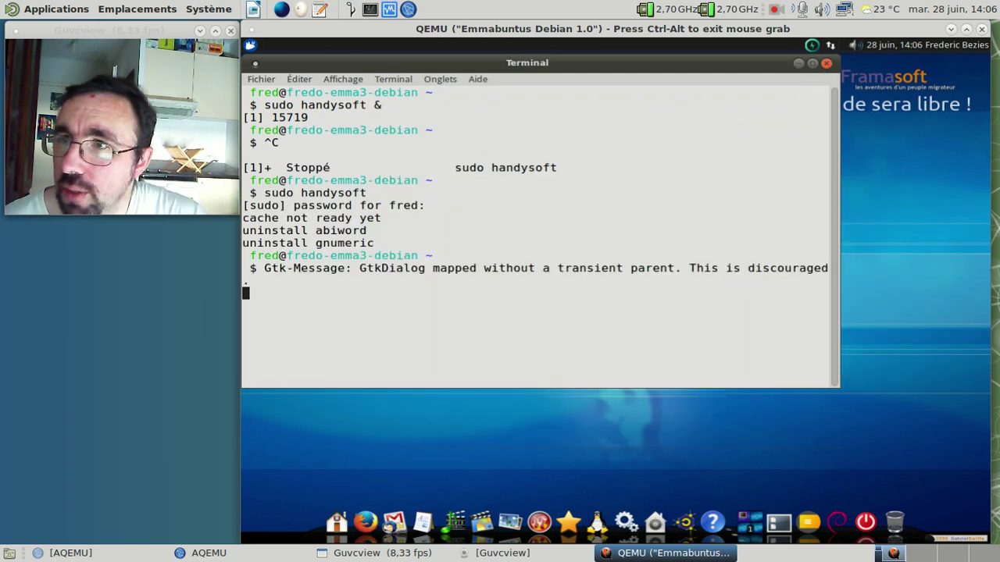
click(826, 63)
click(250, 45)
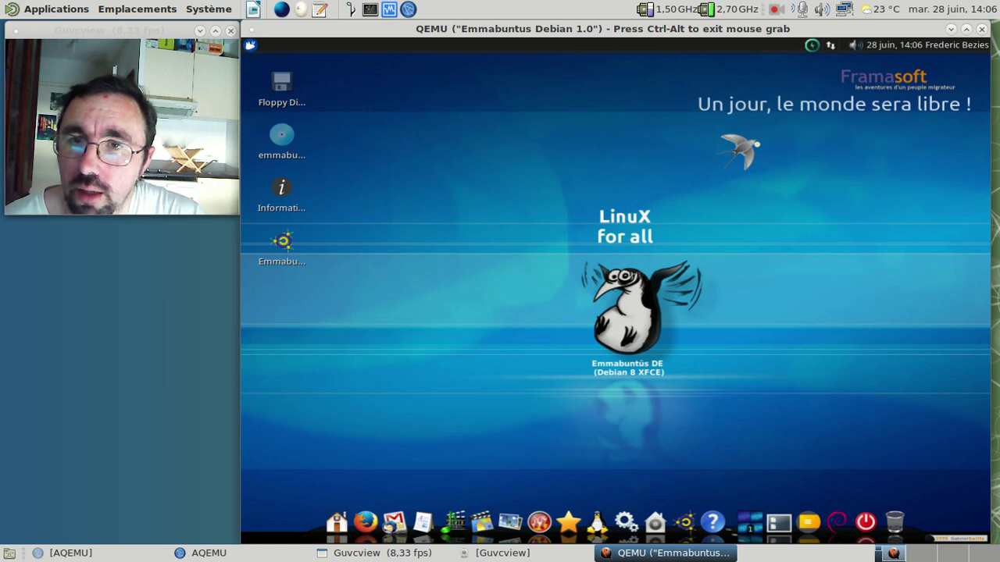
Step: Search 'syn' in the Whisker menu, start Synaptic, and authenticate with the account password
text(syna)
key(BackSpace)
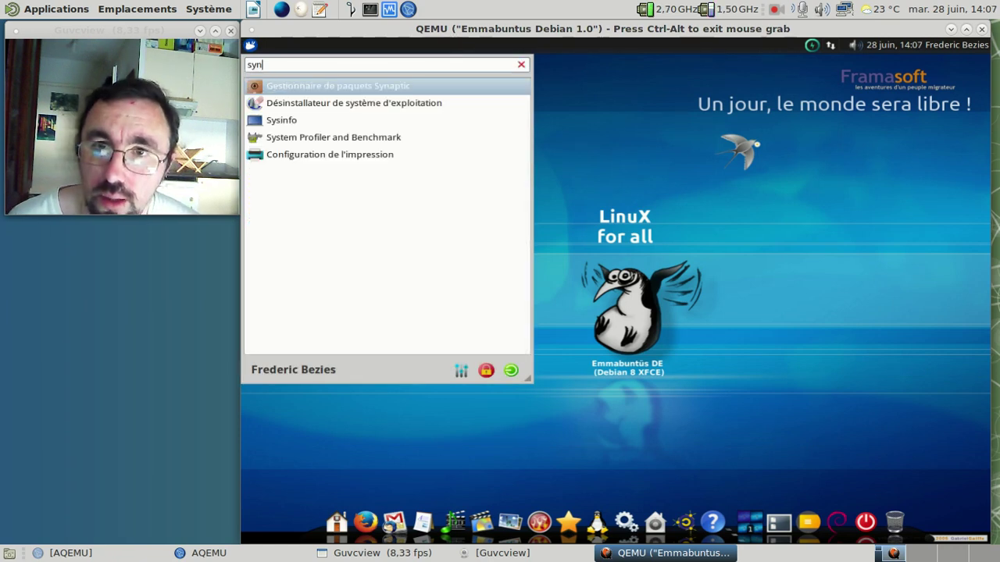
key(Return)
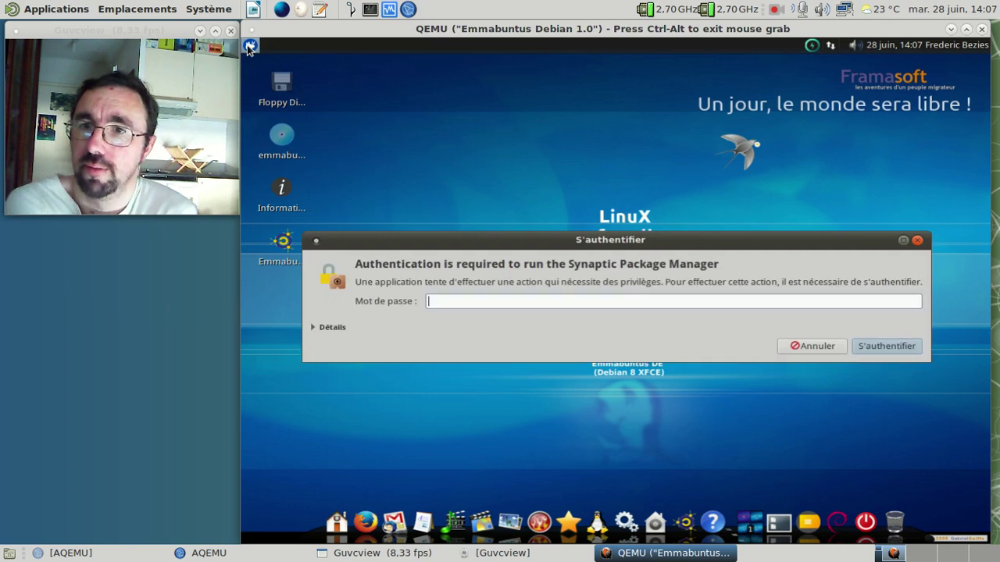
text(••••••)
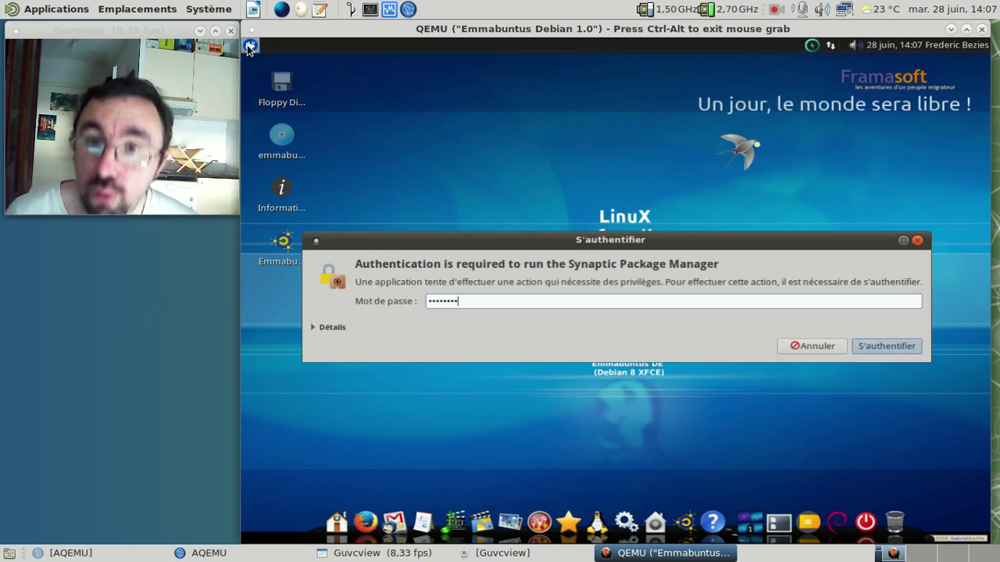
key(Return)
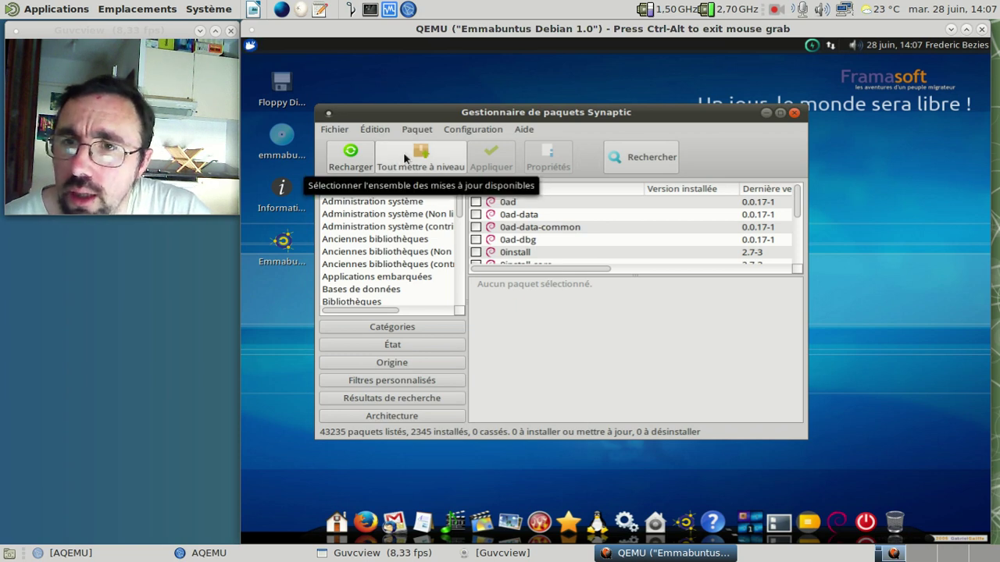
Step: Search Synaptic for ooo4kids packages and scroll through the results
click(619, 157)
text(ooo4kifs)
key(Return)
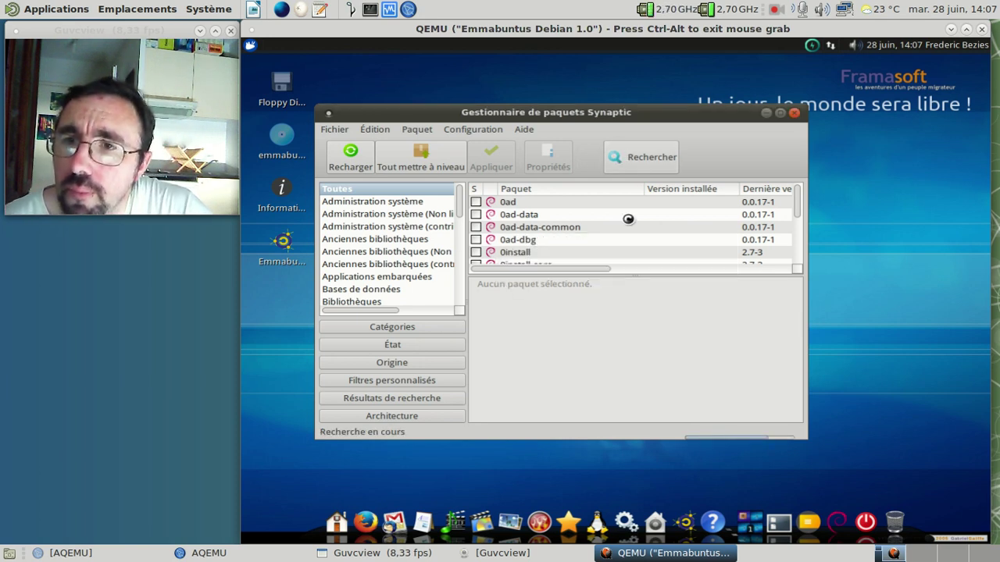
click(545, 205)
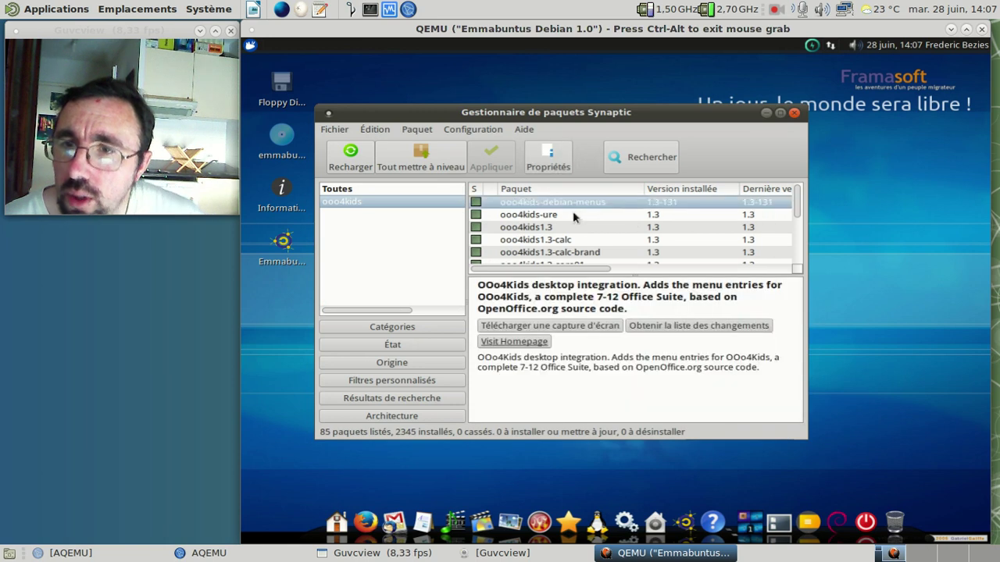
scroll(575, 217, down, 5)
scroll(574, 217, down, 5)
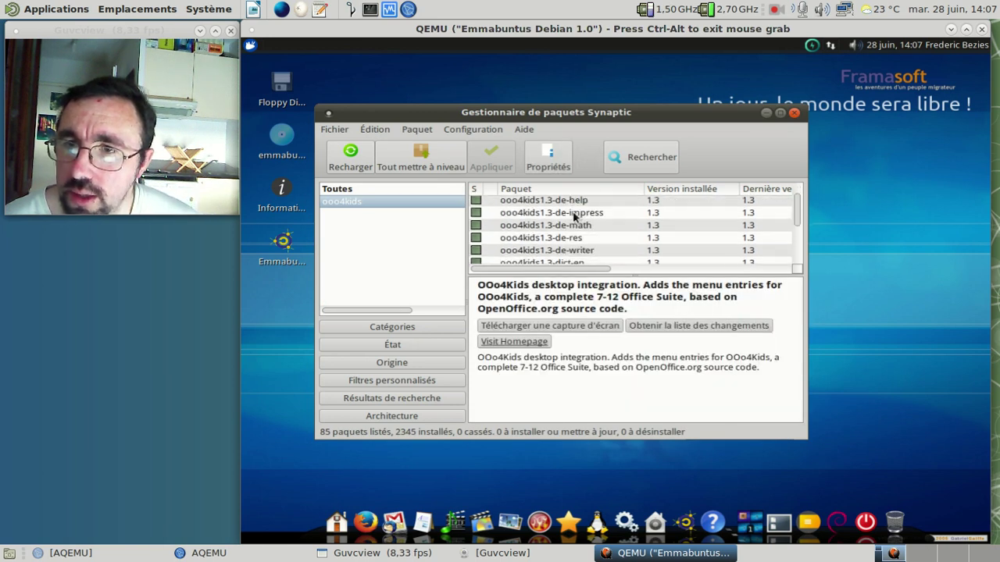
scroll(574, 217, down, 4)
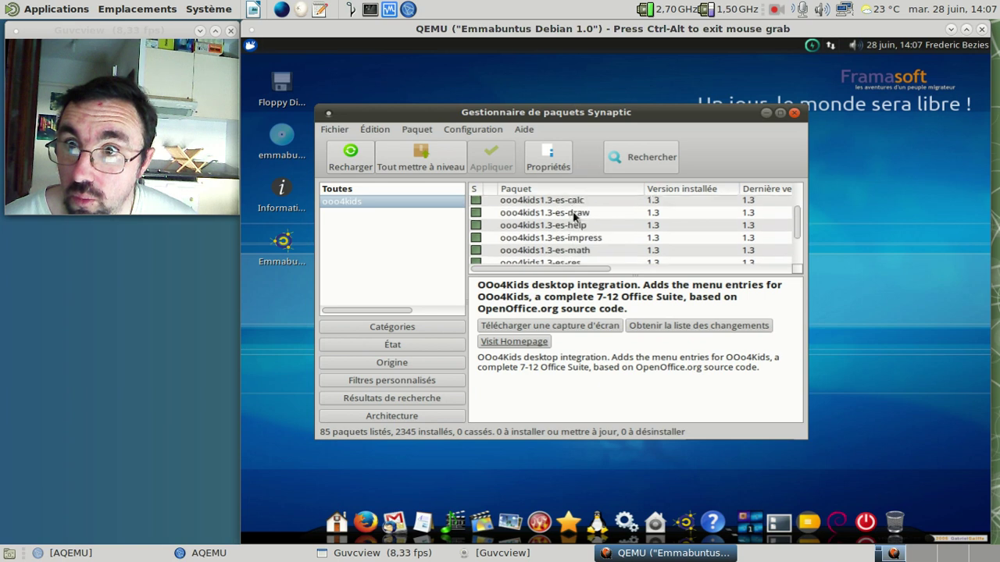
scroll(573, 230, down, 5)
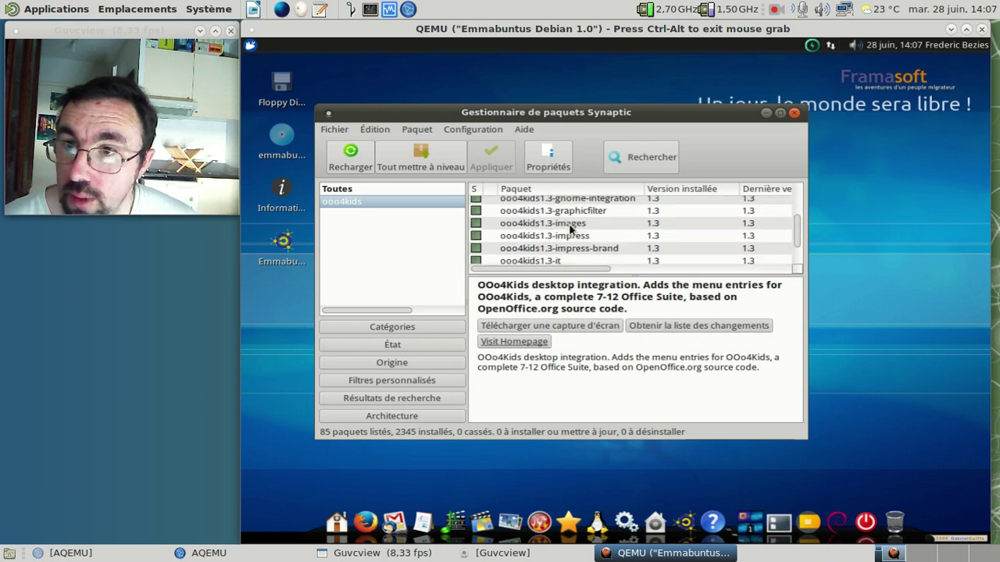
scroll(572, 230, down, 3)
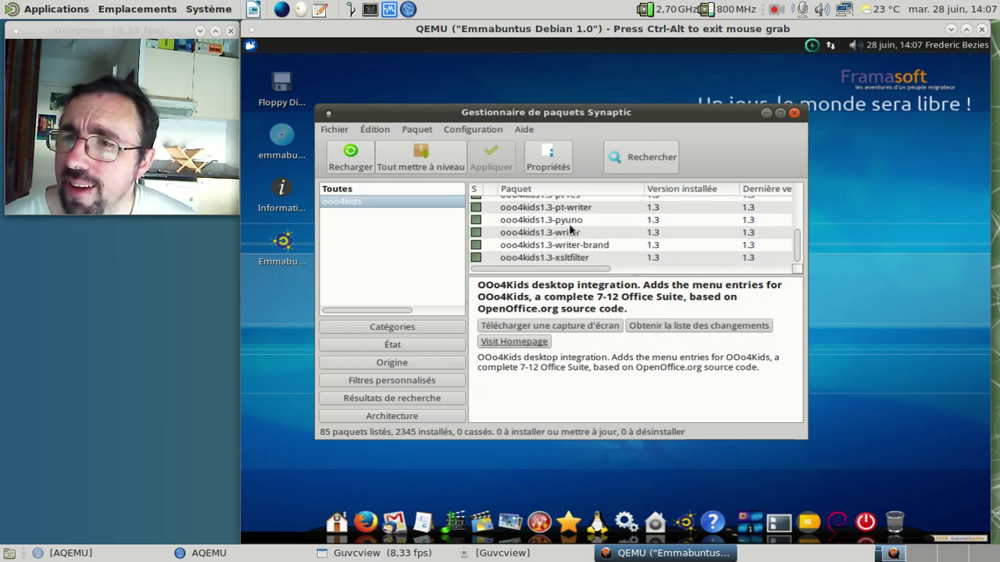
Step: Mark all listed ooo4kids packages for complete removal
shift+click(569, 258)
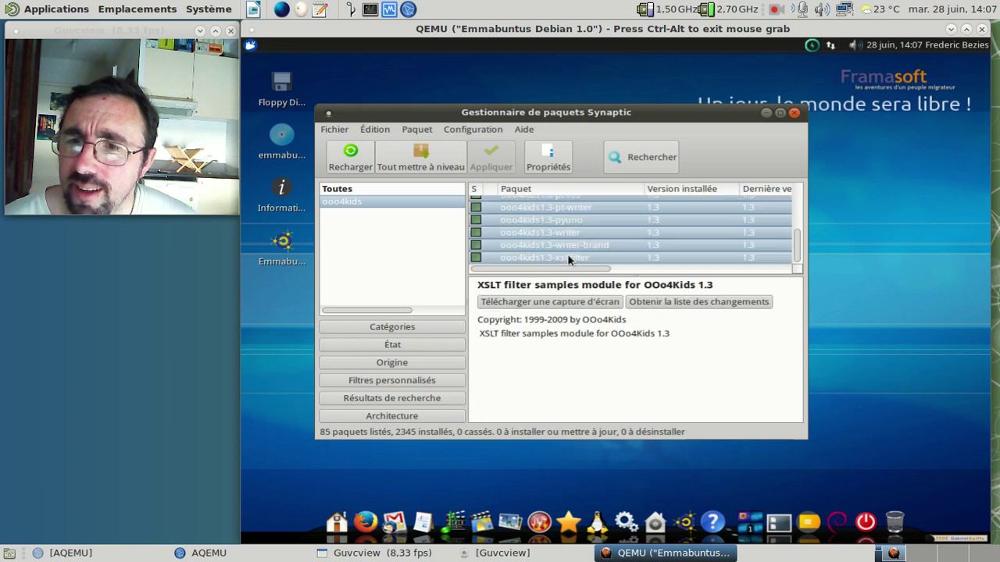
right_click(568, 259)
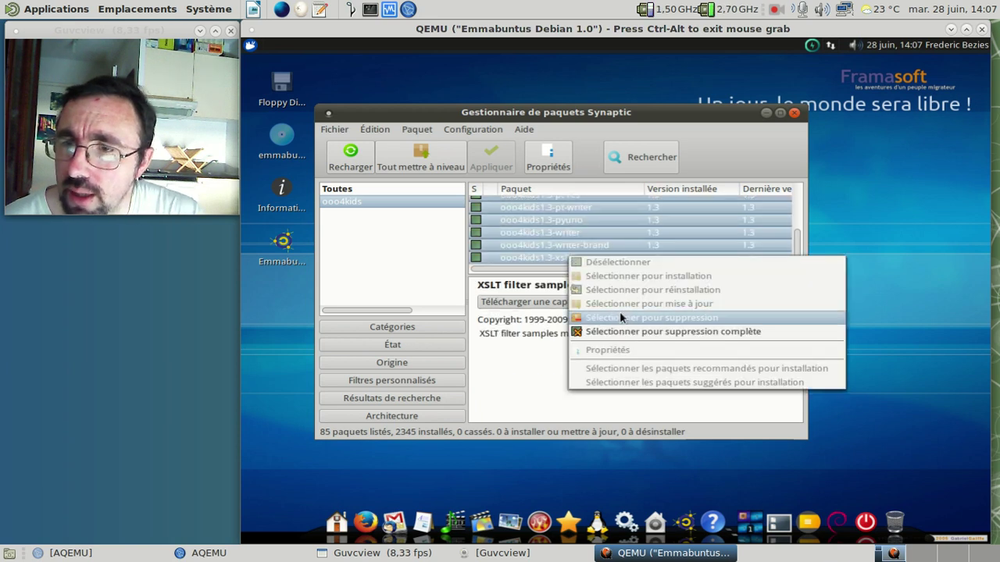
click(625, 332)
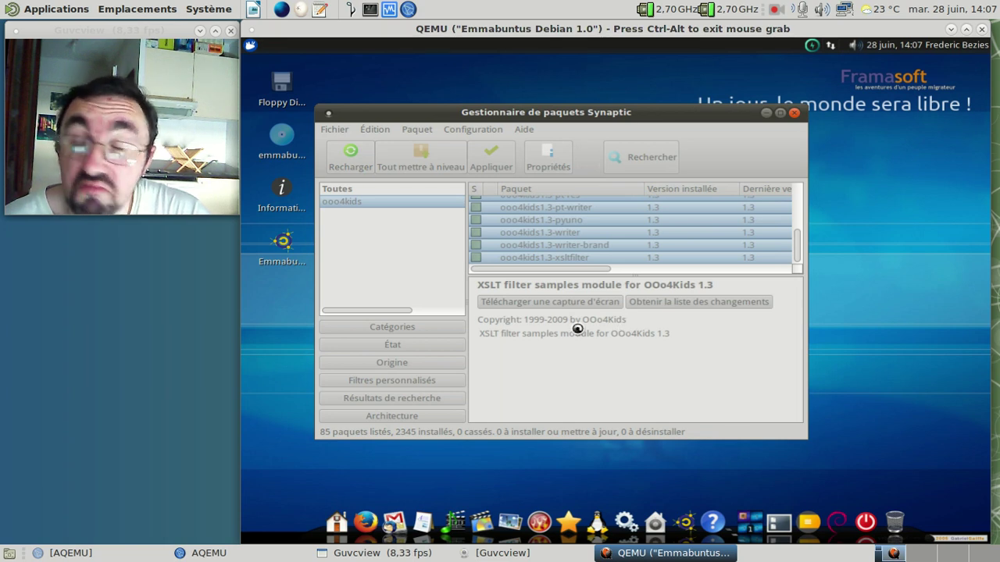
click(256, 47)
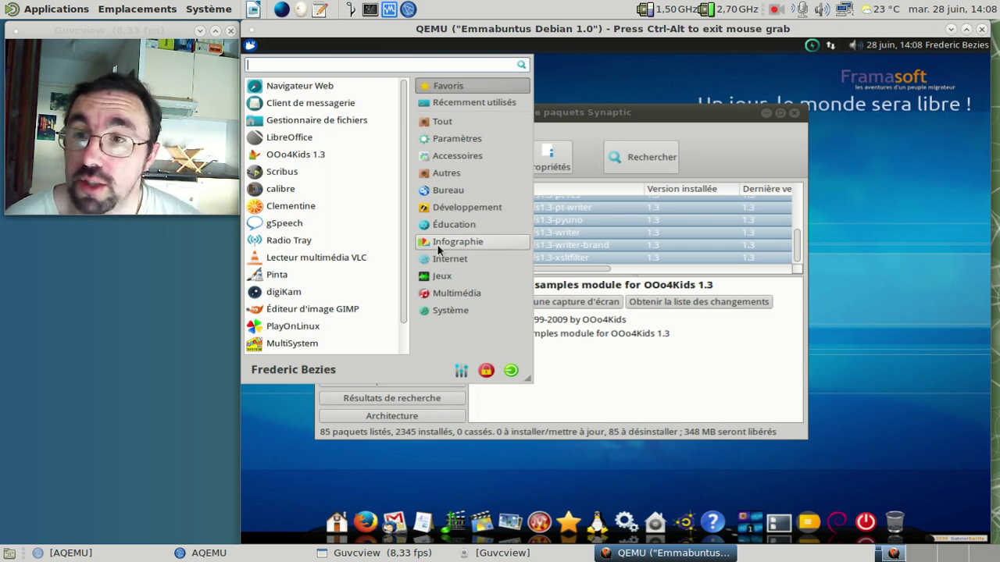
key(Escape)
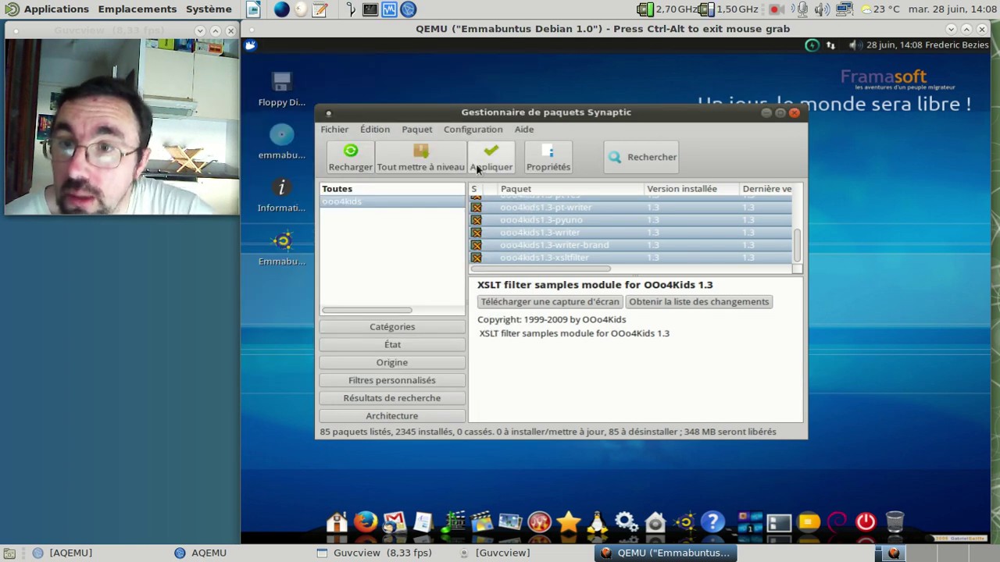
Step: Apply the OOo4Kids removal, then view the dock's Bureautique, Audio and Photo stacks
click(477, 169)
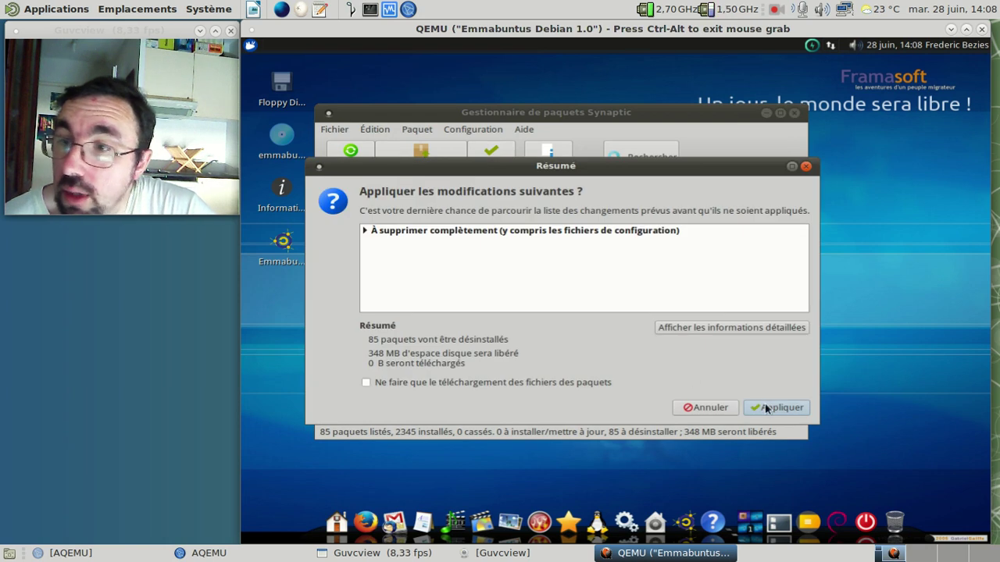
click(769, 408)
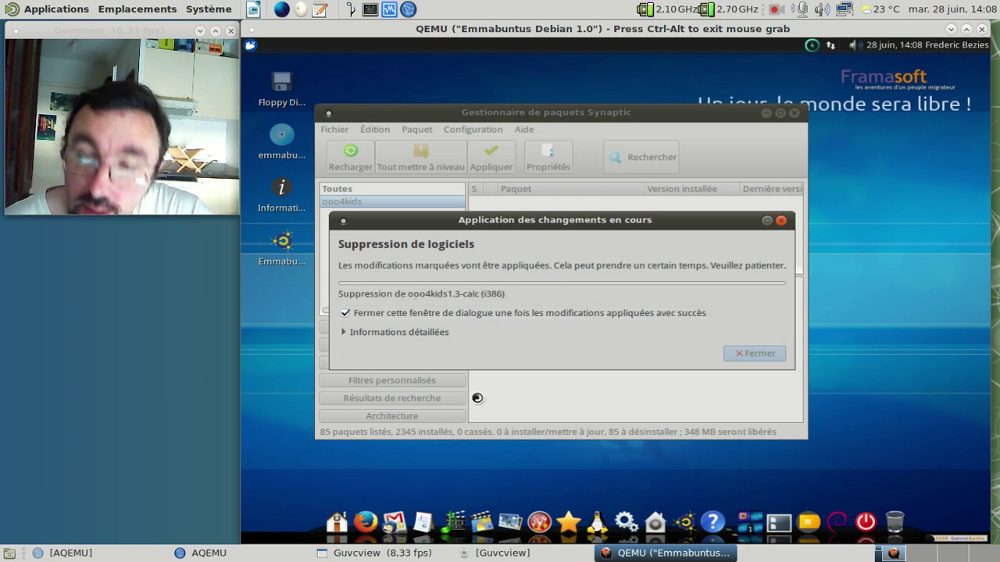
click(423, 519)
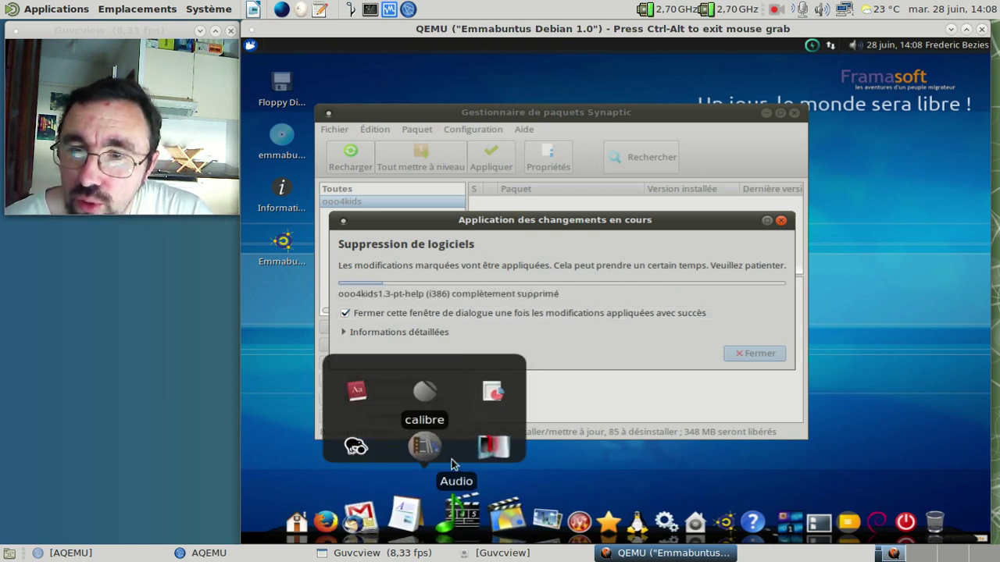
click(454, 509)
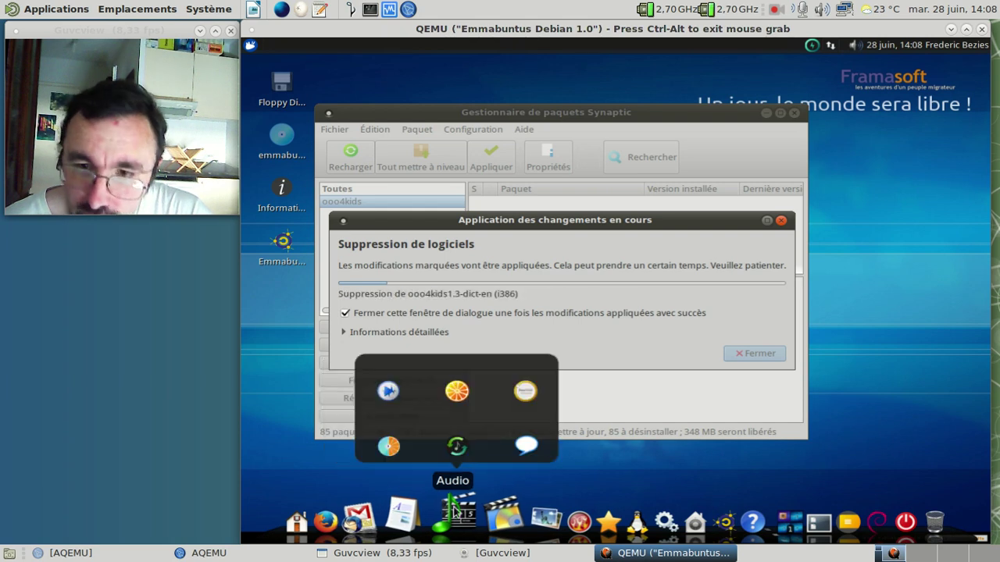
click(504, 500)
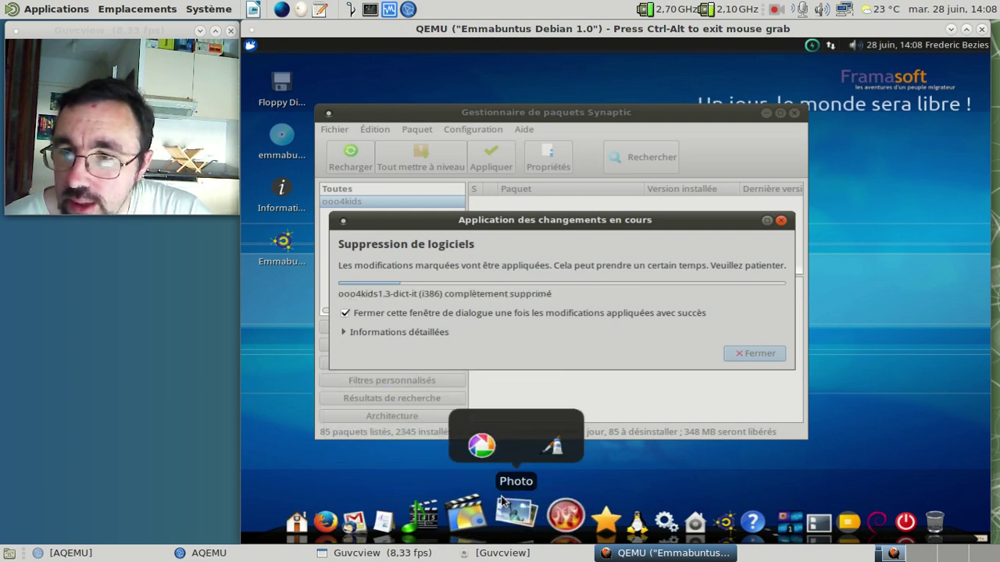
Step: Launch Picasa from the Photo stack, accepting the non-free Picasa and Mono for Wine installs
click(484, 452)
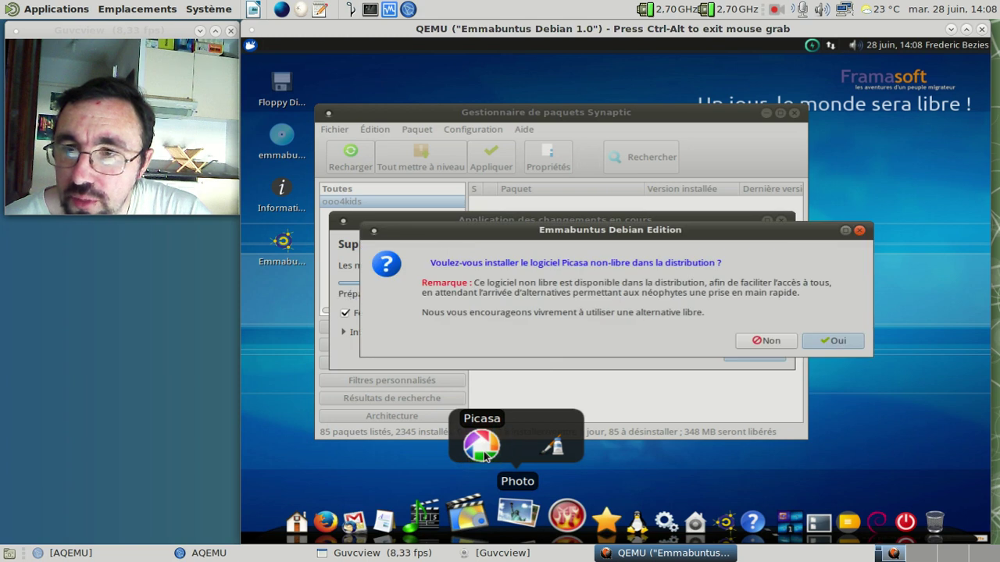
click(818, 342)
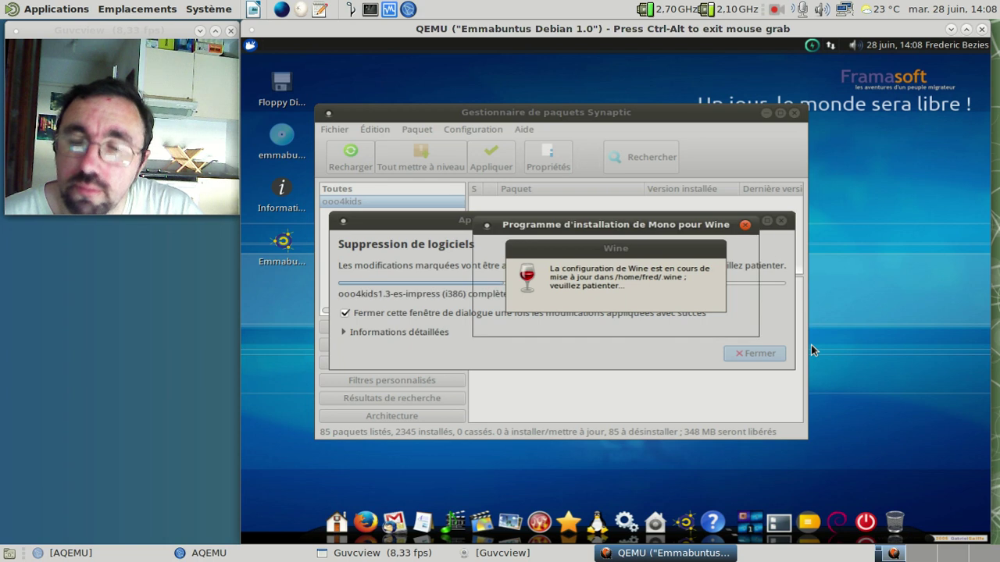
click(729, 327)
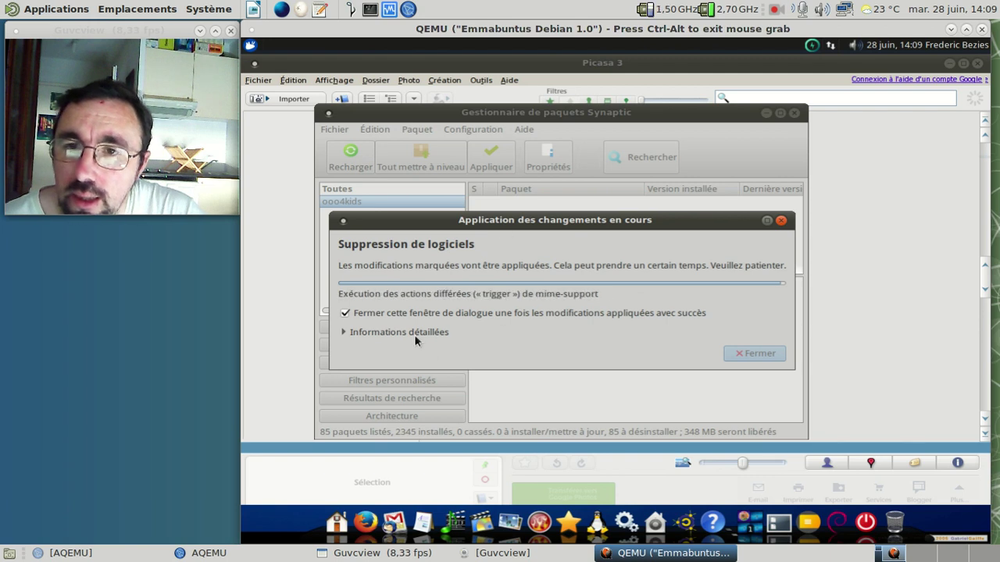
Step: Show and hide the detailed OOo4Kids removal log, then force-close the unresponsive Picasa 3
click(415, 335)
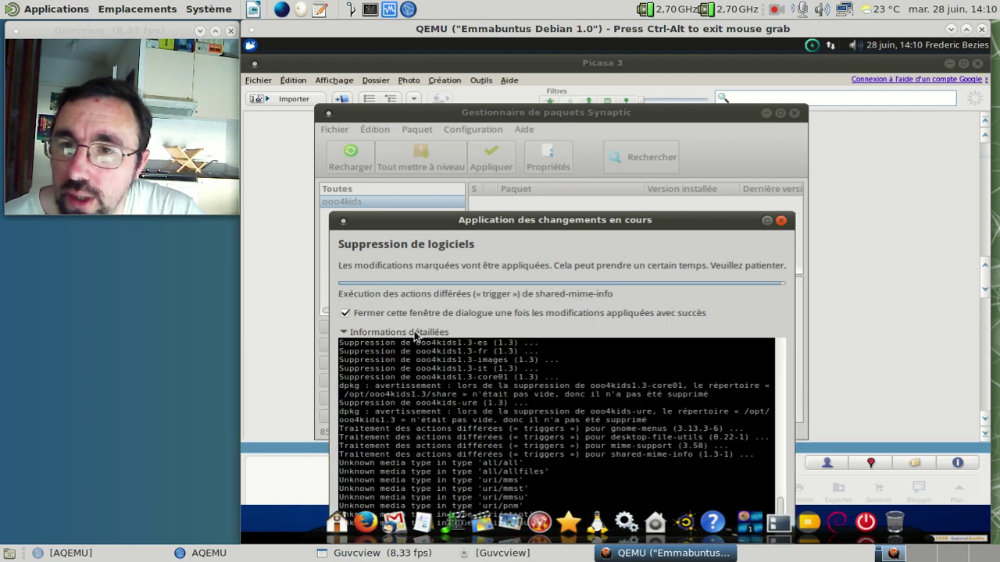
click(415, 335)
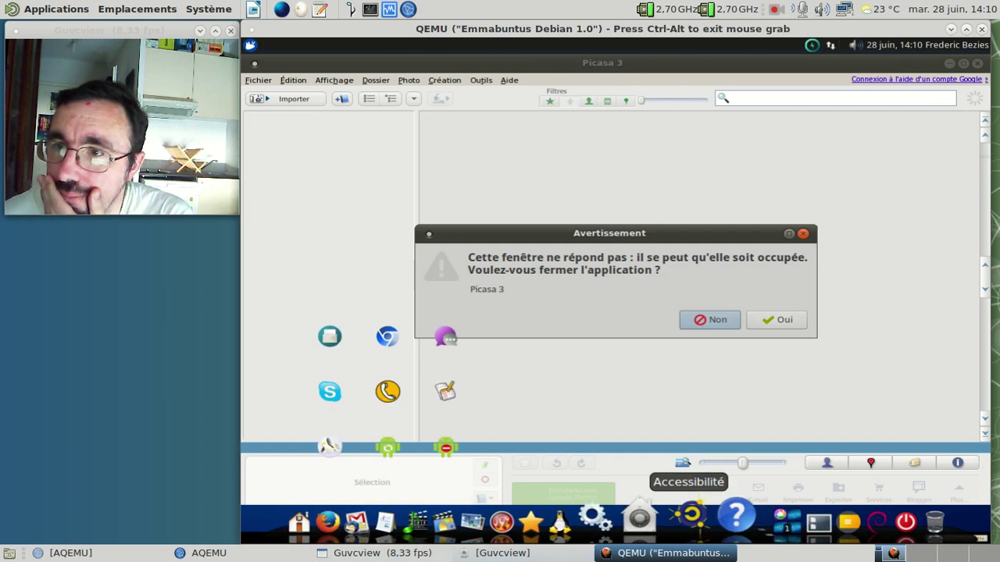
click(778, 319)
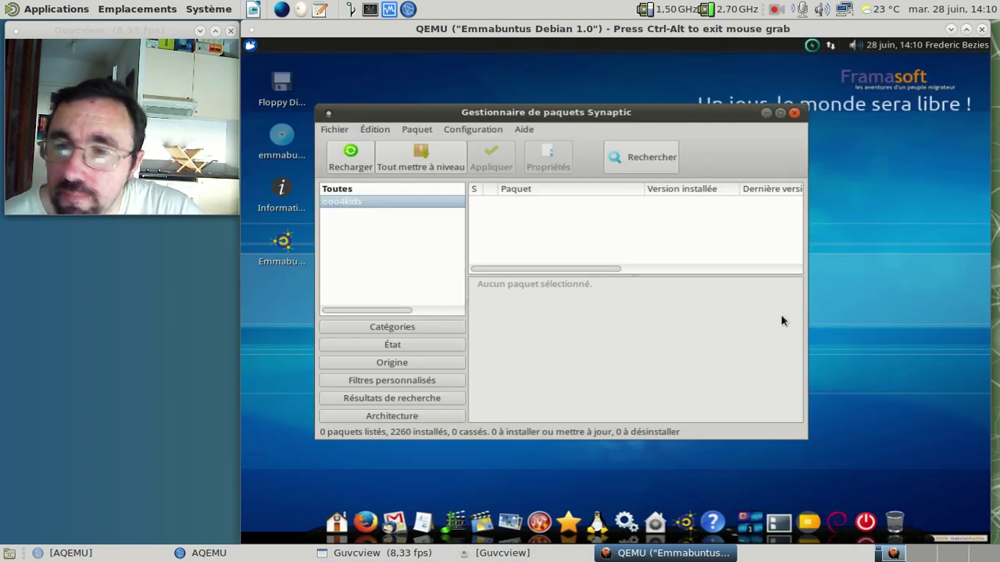
Step: Close Synaptic and relaunch Picasa 3 from the Photo stack
click(794, 114)
mouse_move(428, 521)
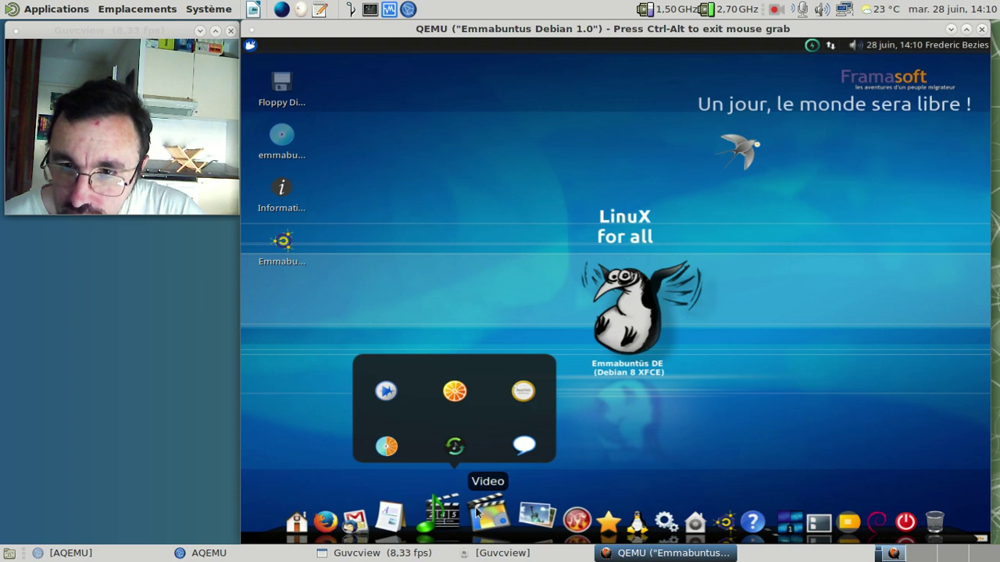
mouse_move(514, 517)
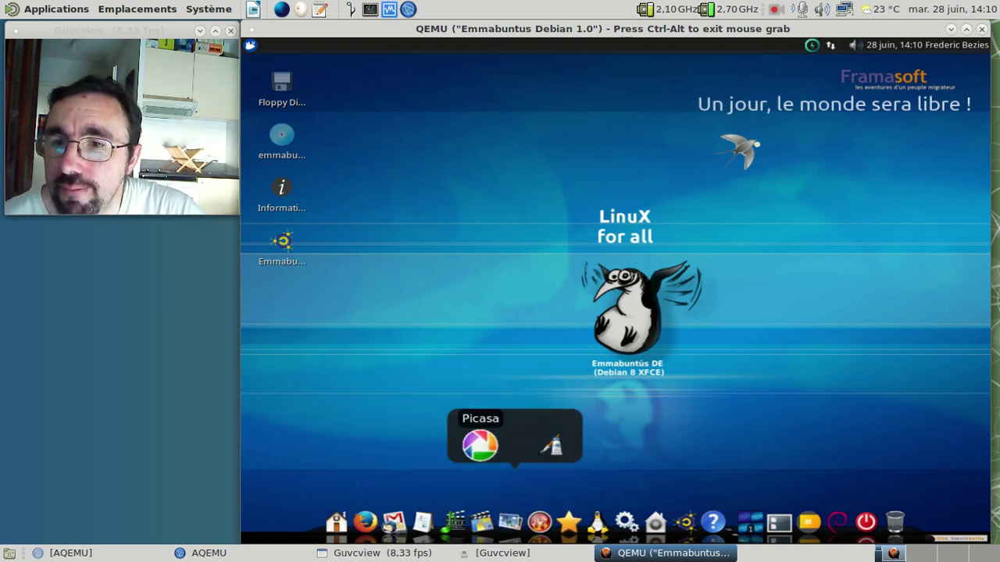
click(485, 461)
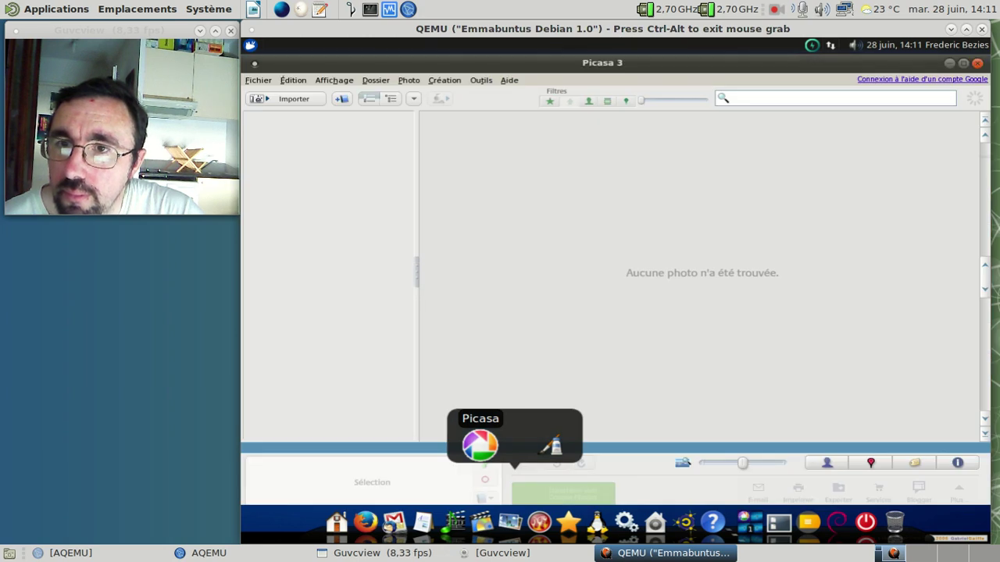
Step: Check Picasa's version 3.9.140 (Build 239) under Aide > À propos, then close Picasa
click(508, 80)
click(539, 213)
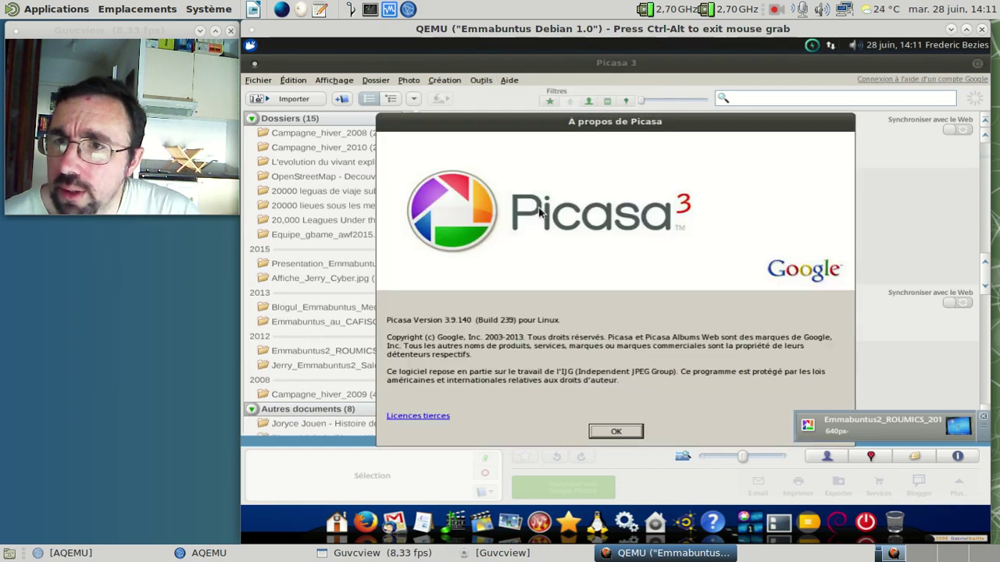
click(615, 433)
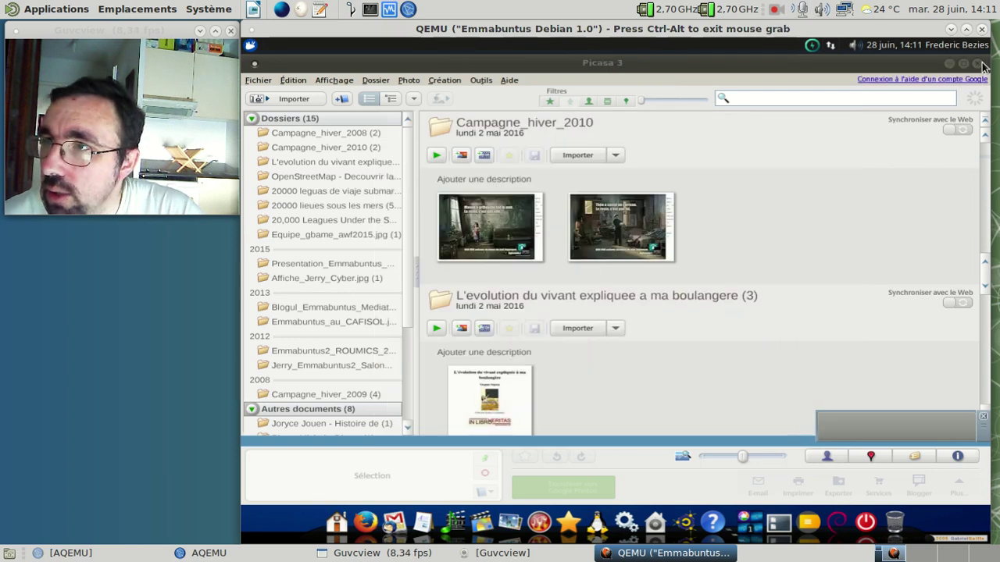
key(alt+F4)
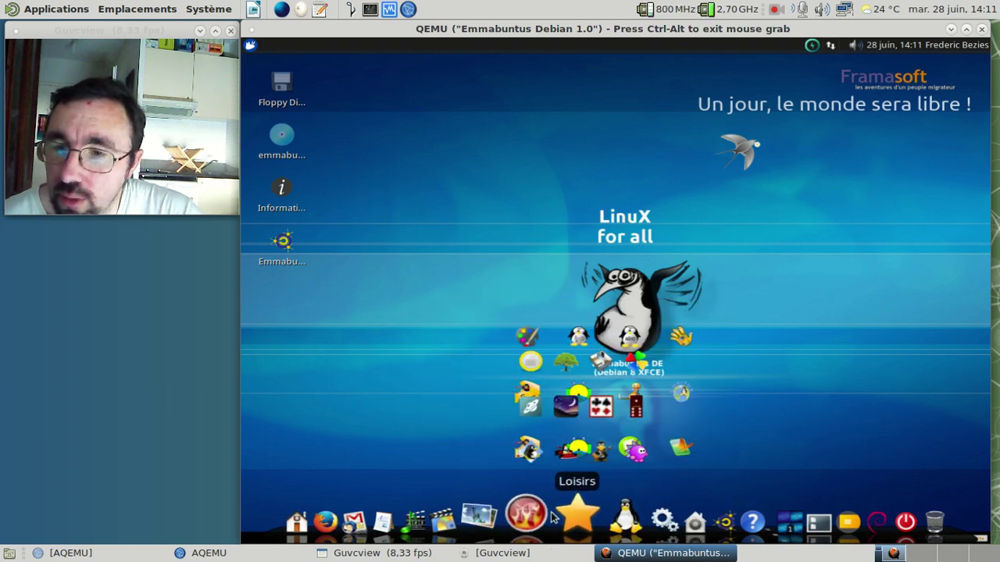
Step: Run the update checker from the Maintenance stack, authenticating with the administrator password
mouse_move(511, 517)
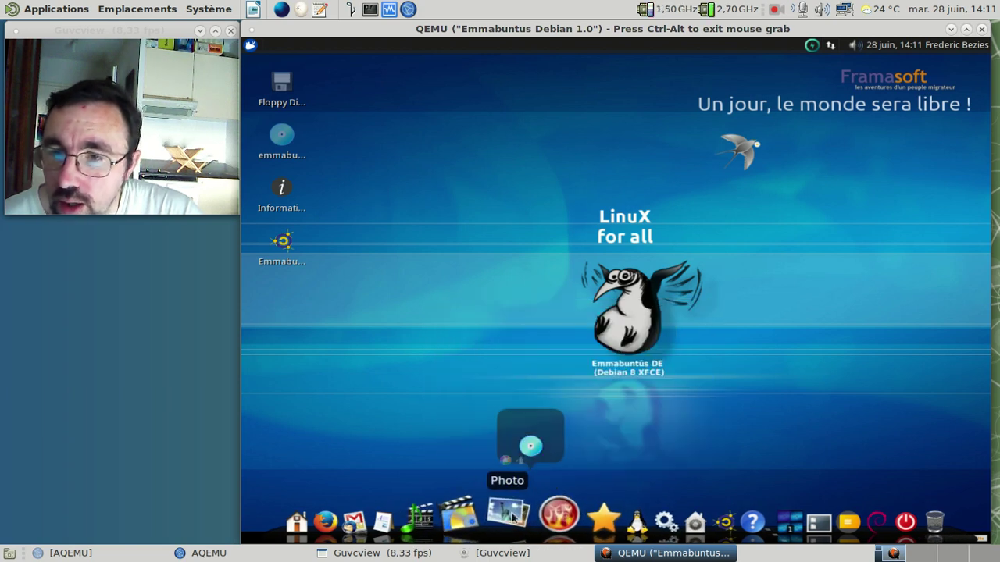
mouse_move(658, 521)
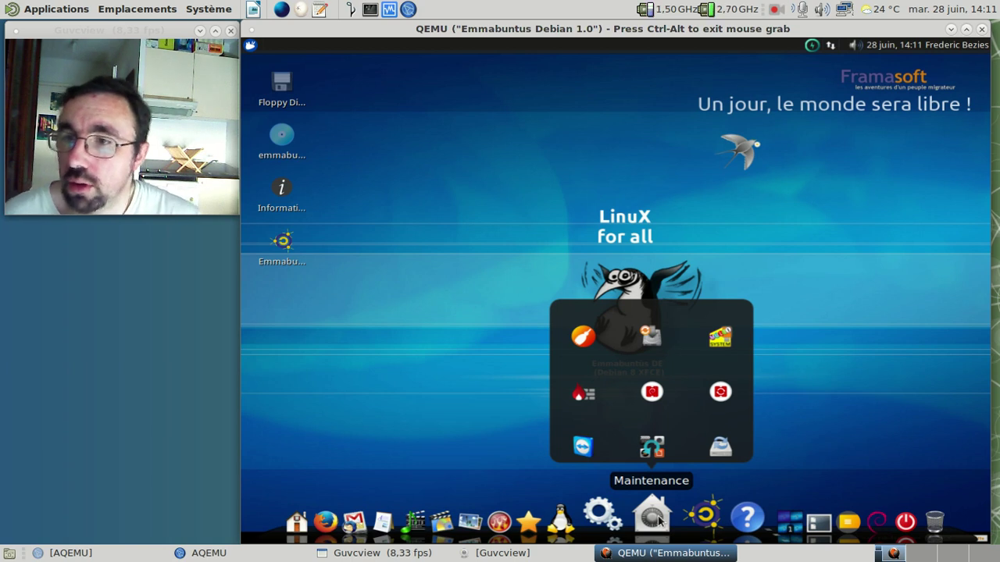
click(713, 402)
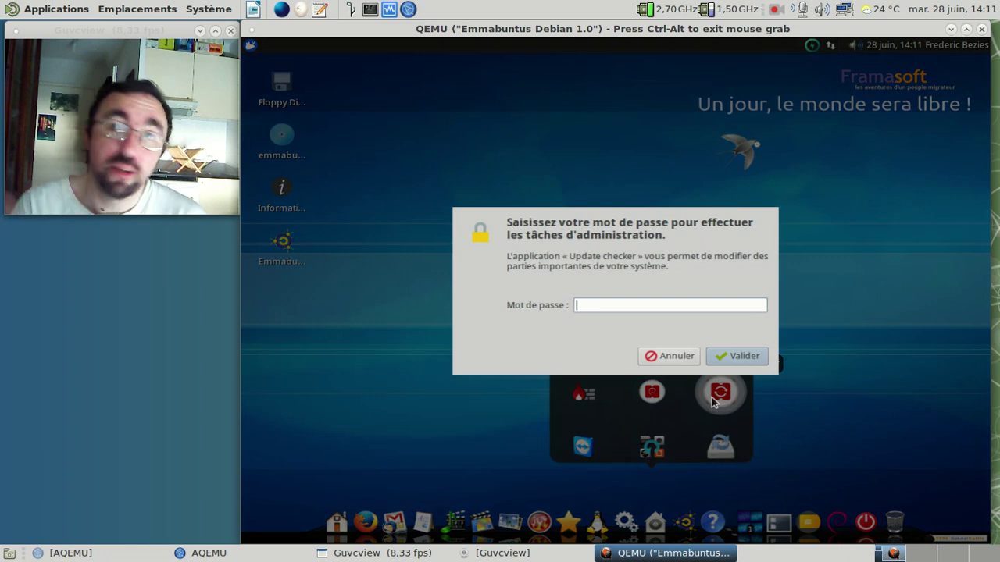
text(•••)
key(Return)
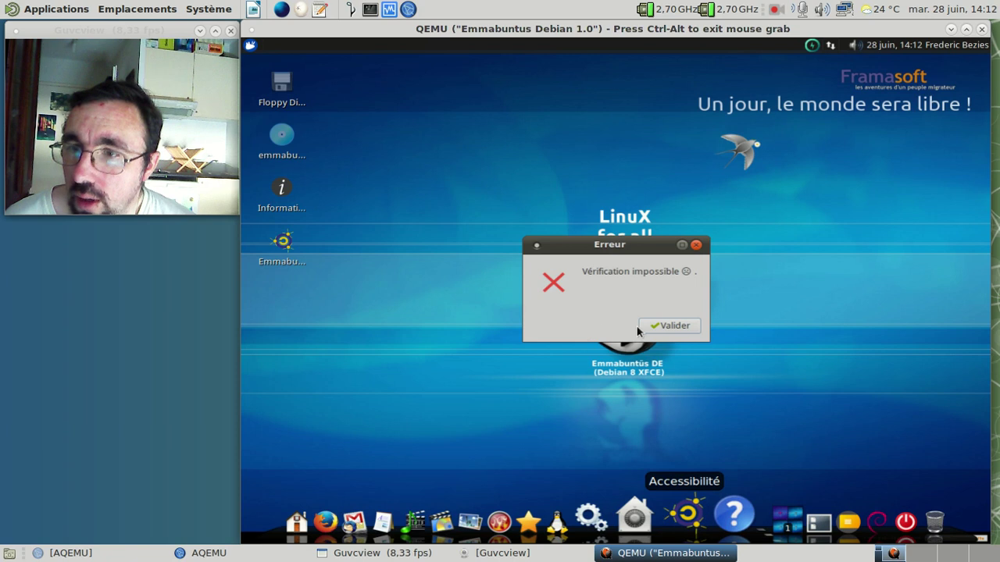
Step: Dismiss the Vérification impossible error, open and close HandySoft, then bring up Logithèque Debian's launcher options
click(655, 328)
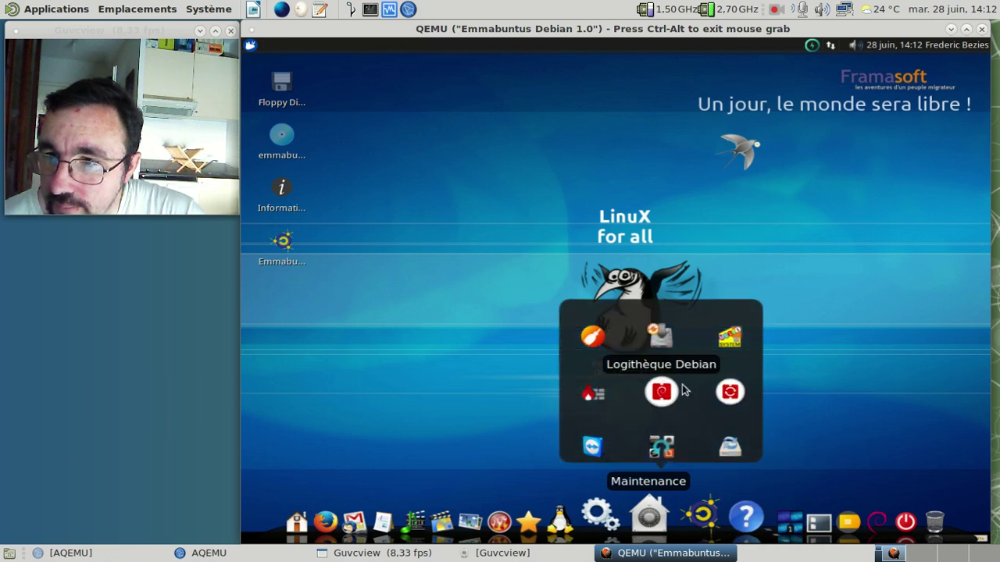
click(675, 390)
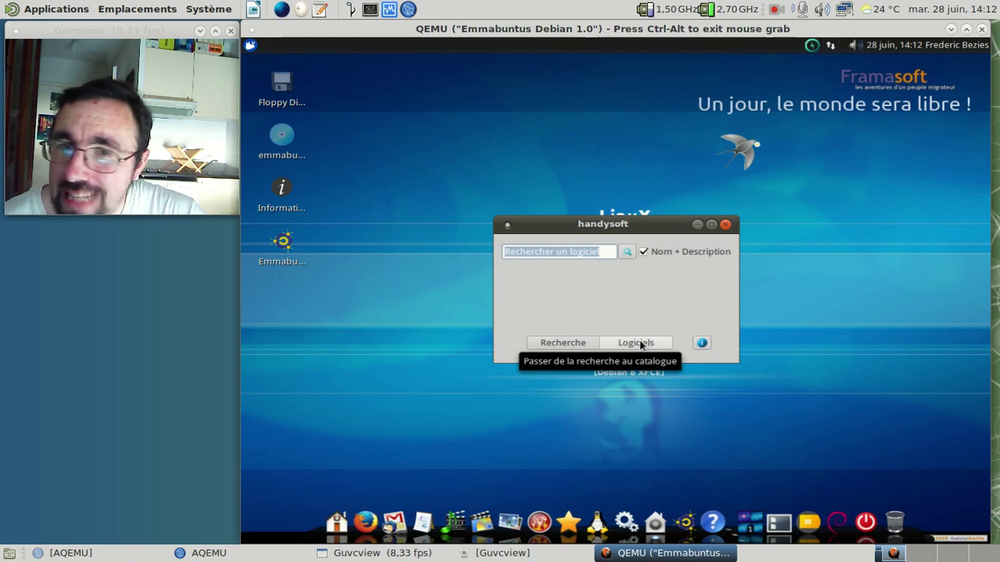
click(725, 224)
mouse_move(655, 520)
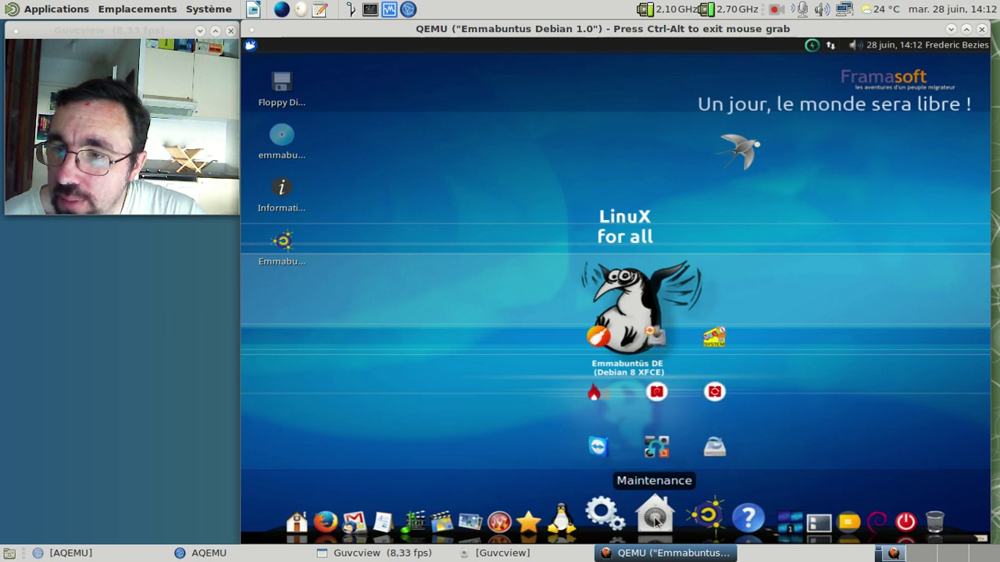
right_click(644, 406)
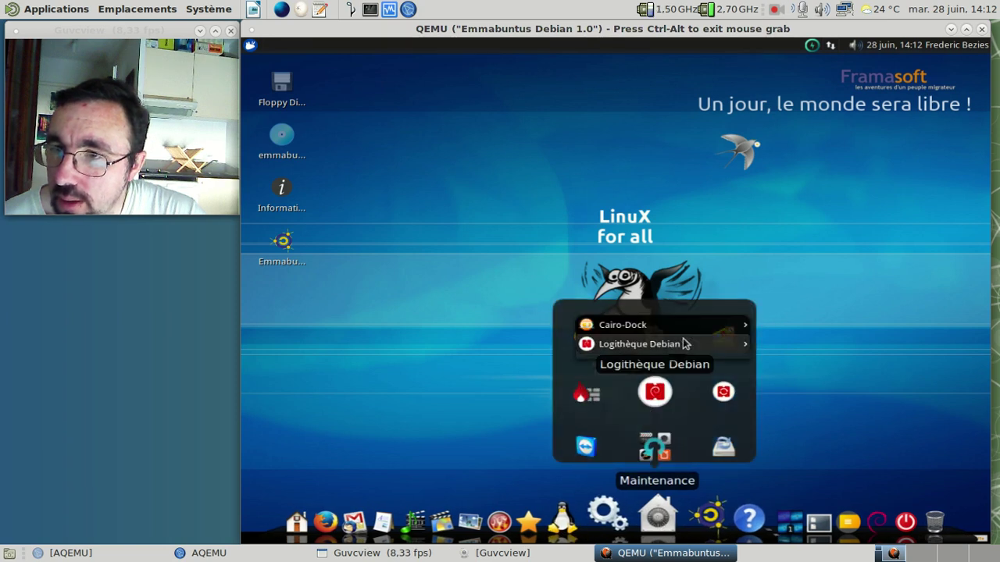
Step: Open Logithèque Debian's launcher settings and compare its additional parameters with the update manager launcher's
mouse_move(686, 344)
mouse_move(854, 375)
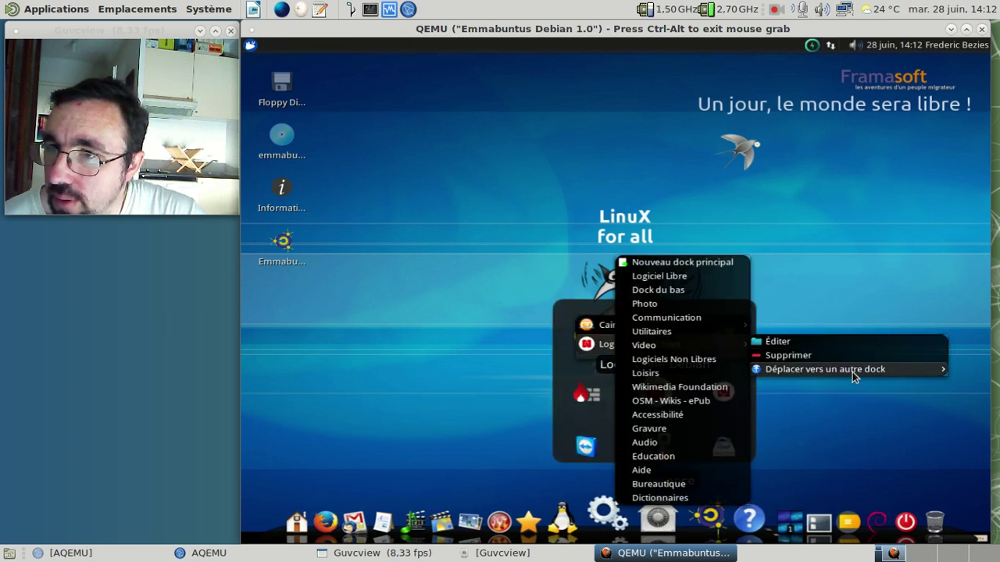
click(822, 342)
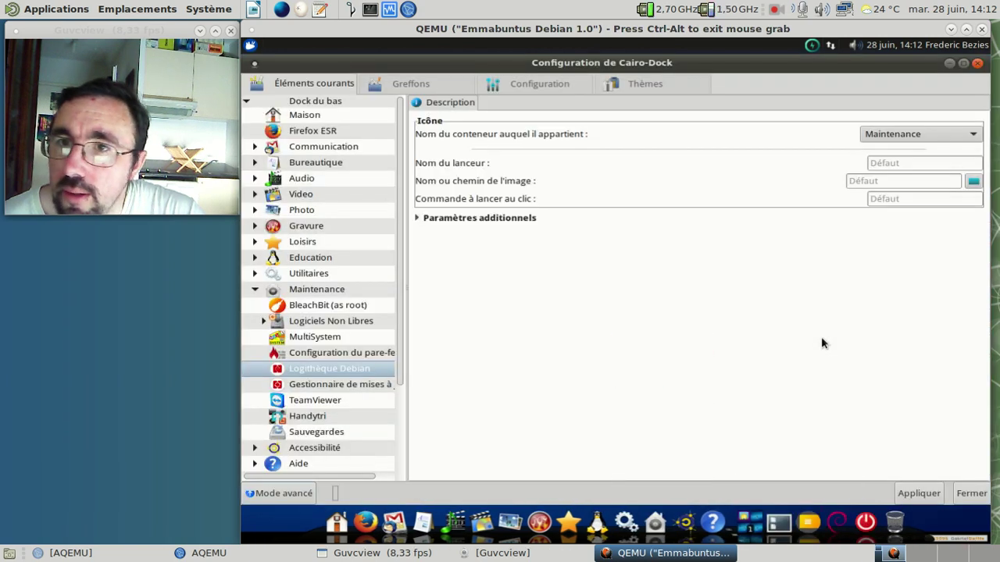
click(418, 219)
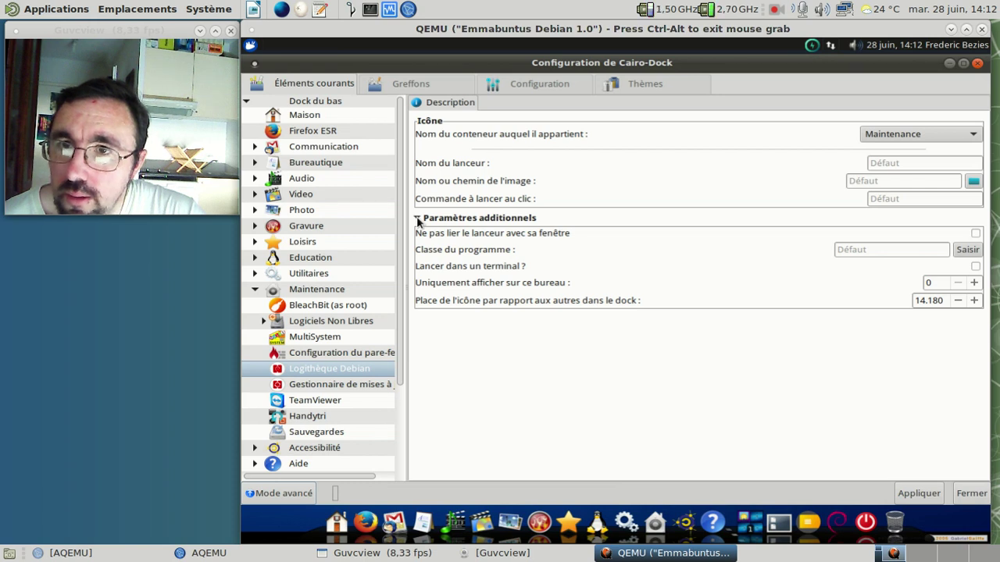
click(350, 383)
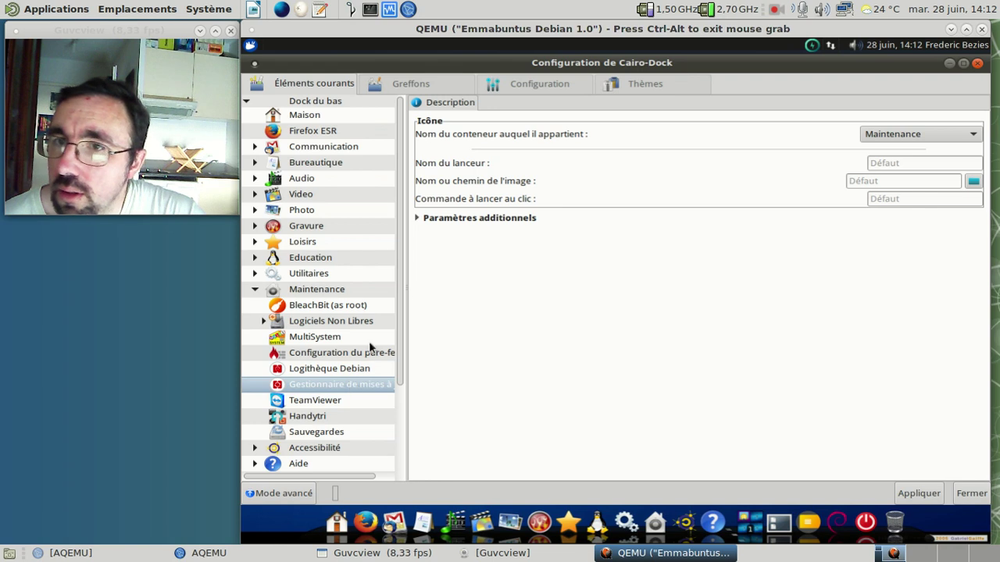
click(418, 219)
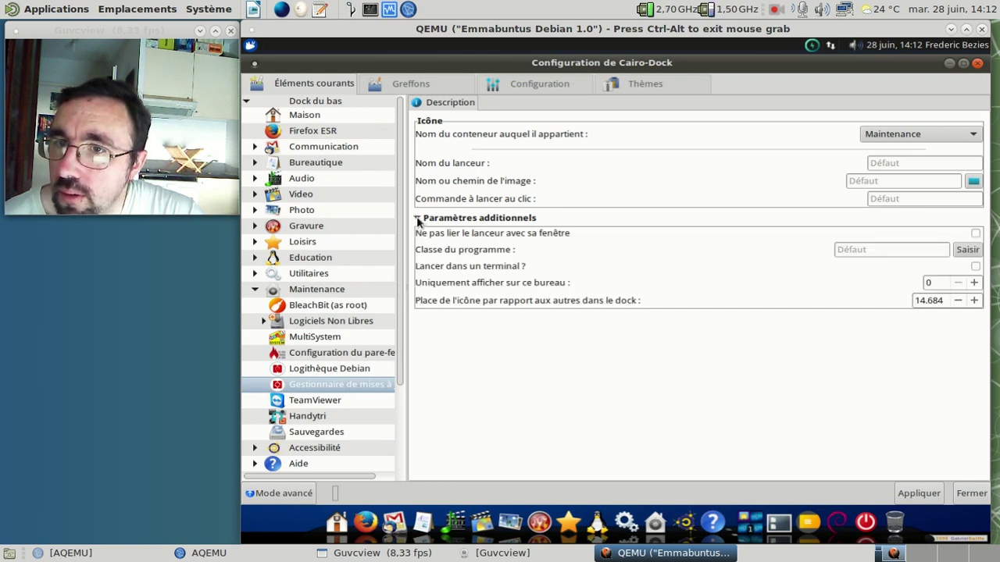
click(418, 219)
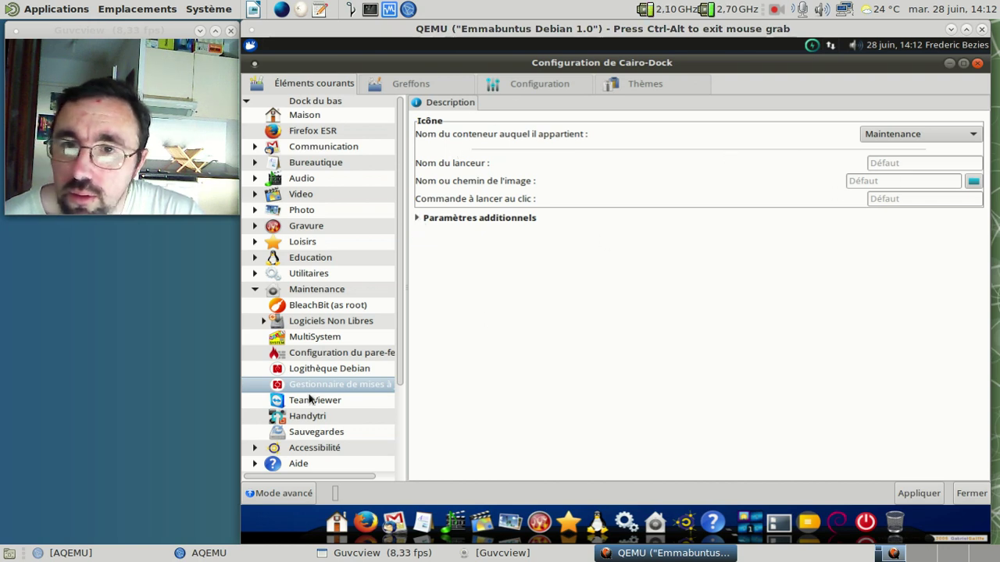
Step: Return to Logithèque Debian, expand its additional parameters, and cancel its removal option without removing it
click(275, 371)
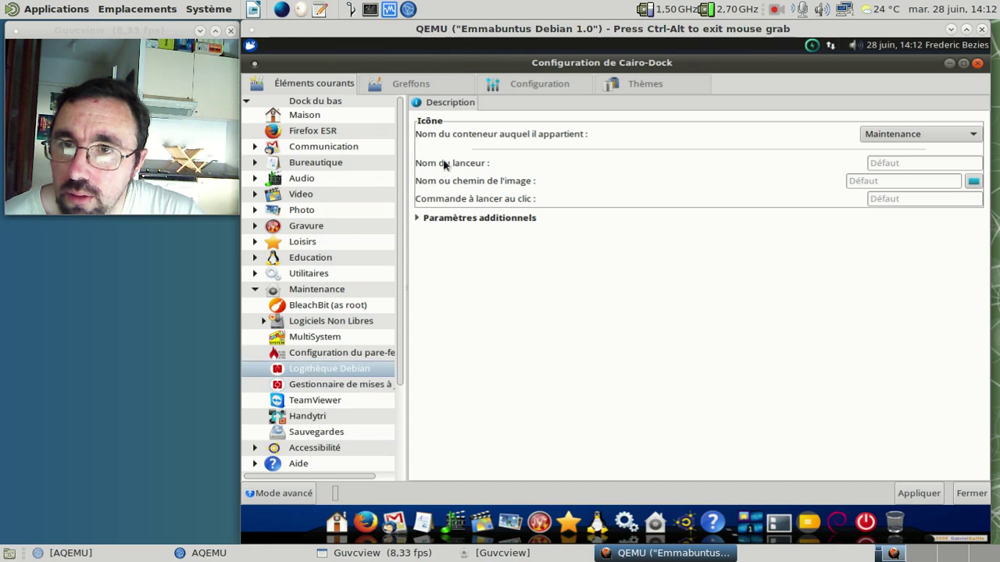
click(509, 83)
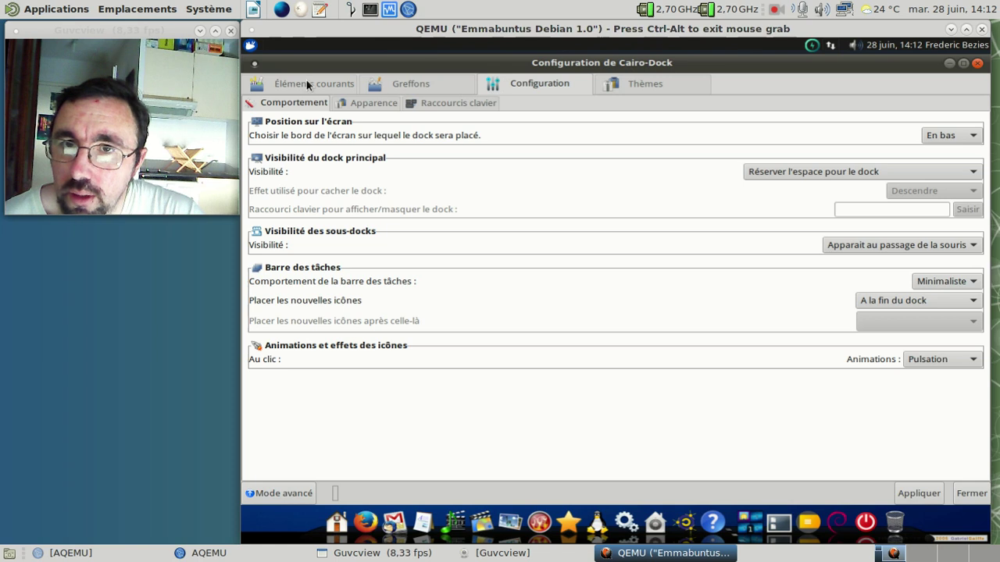
click(309, 85)
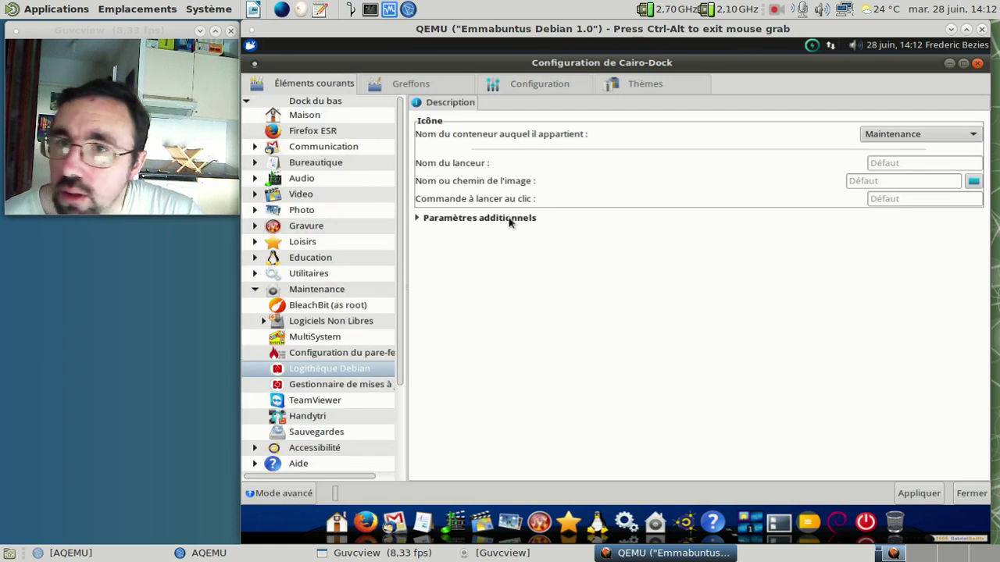
click(436, 220)
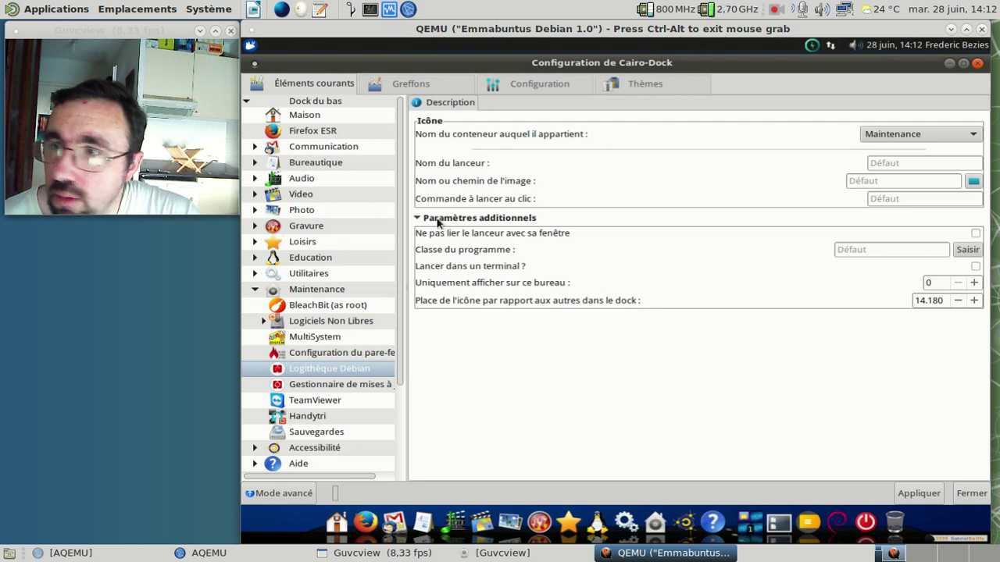
right_click(337, 367)
click(318, 362)
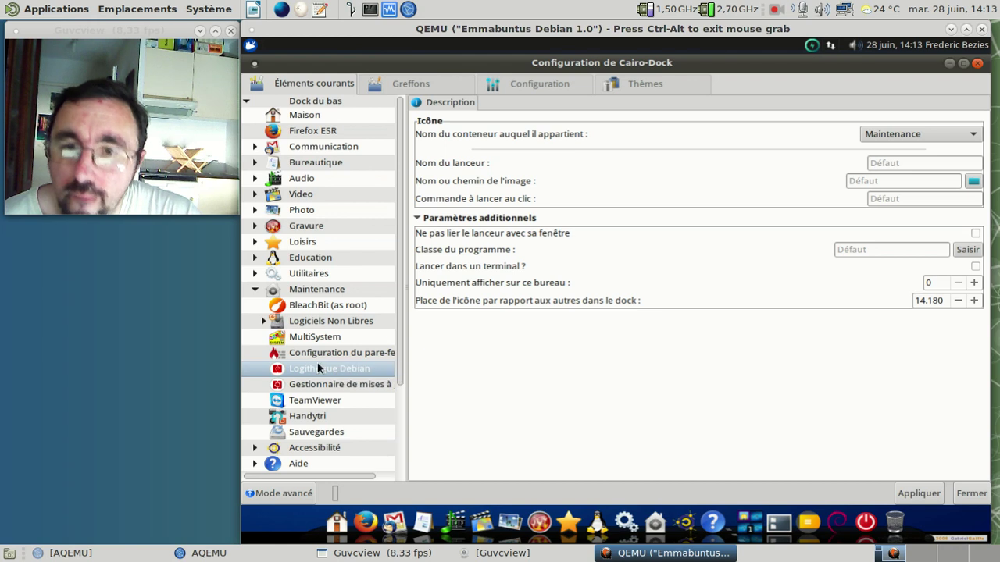
Step: Browse Cairo-Dock's advanced mode and Système applet, then the simplified current items and plugins lists
click(290, 494)
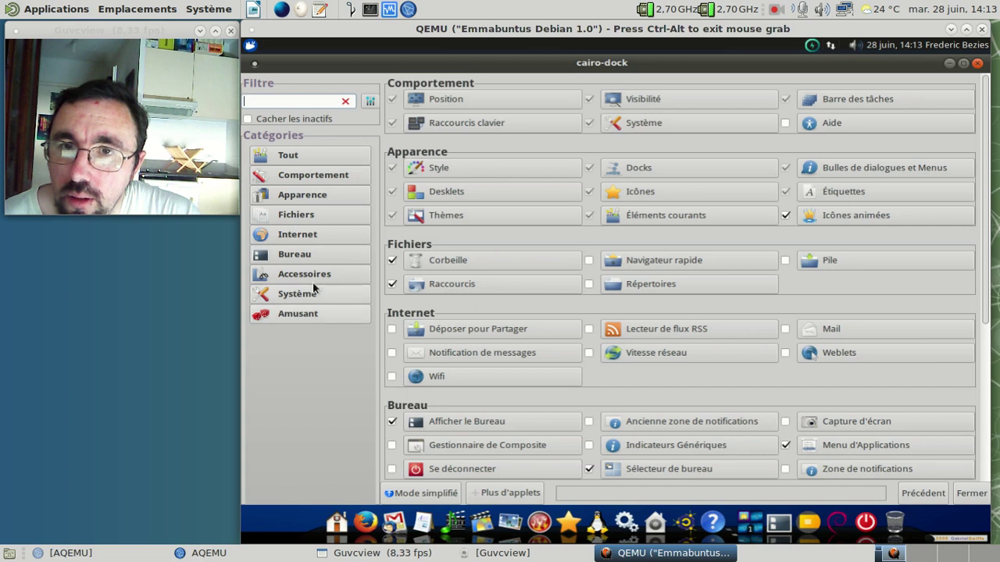
click(691, 117)
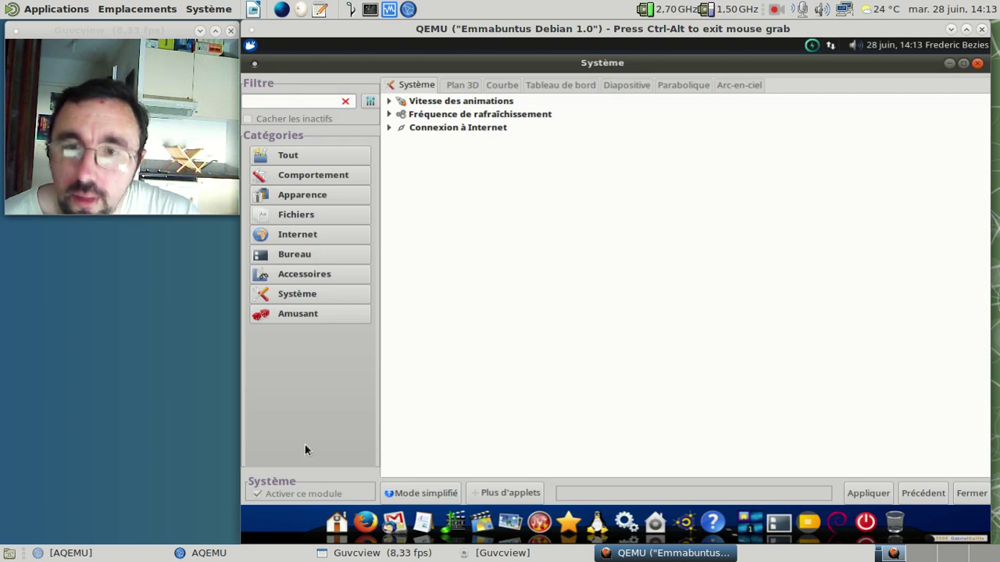
click(422, 493)
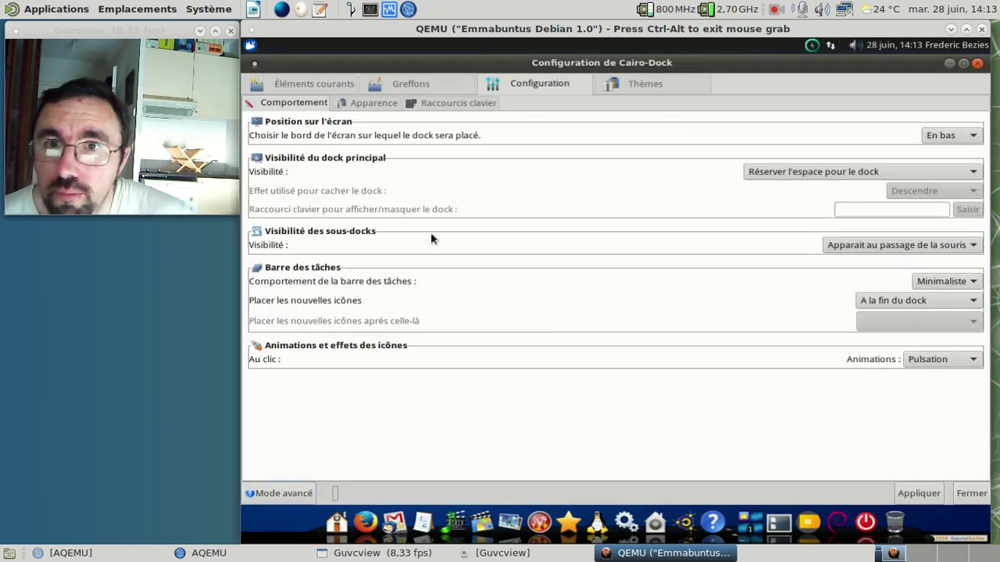
click(316, 84)
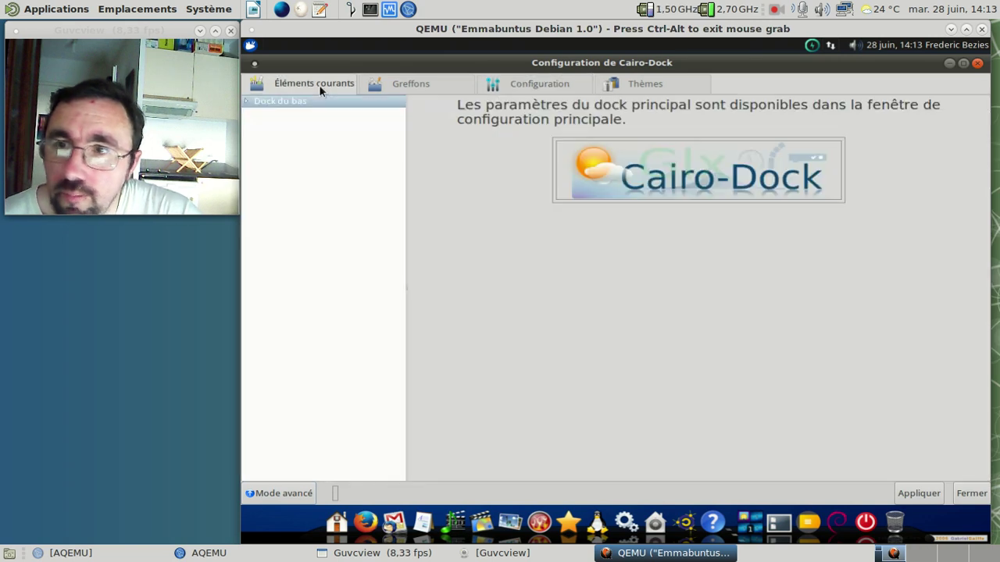
click(379, 81)
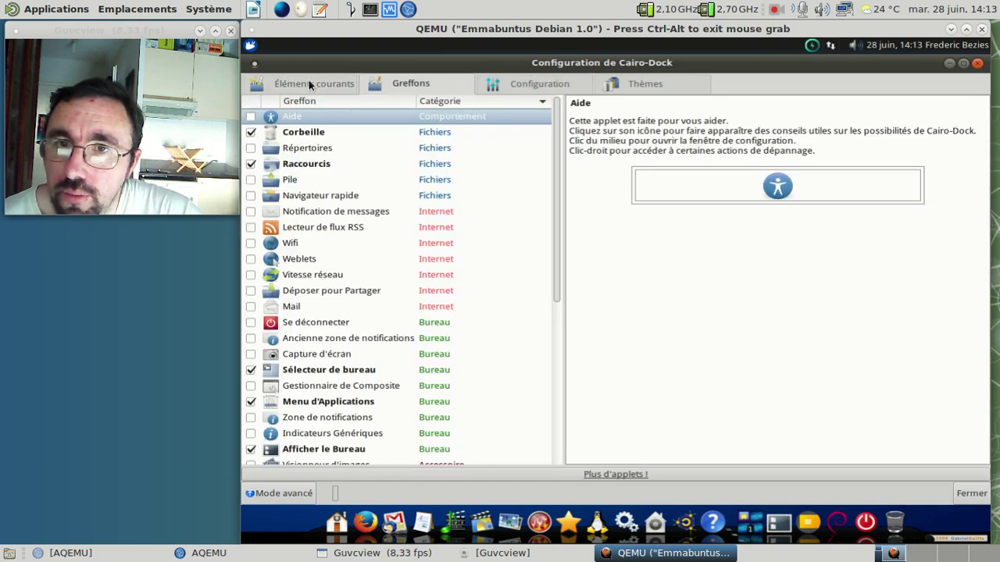
click(332, 81)
Step: Inspect the BleachBit launcher under Dock du bas > Maintenance, including additional parameters, then close the configuration
click(246, 101)
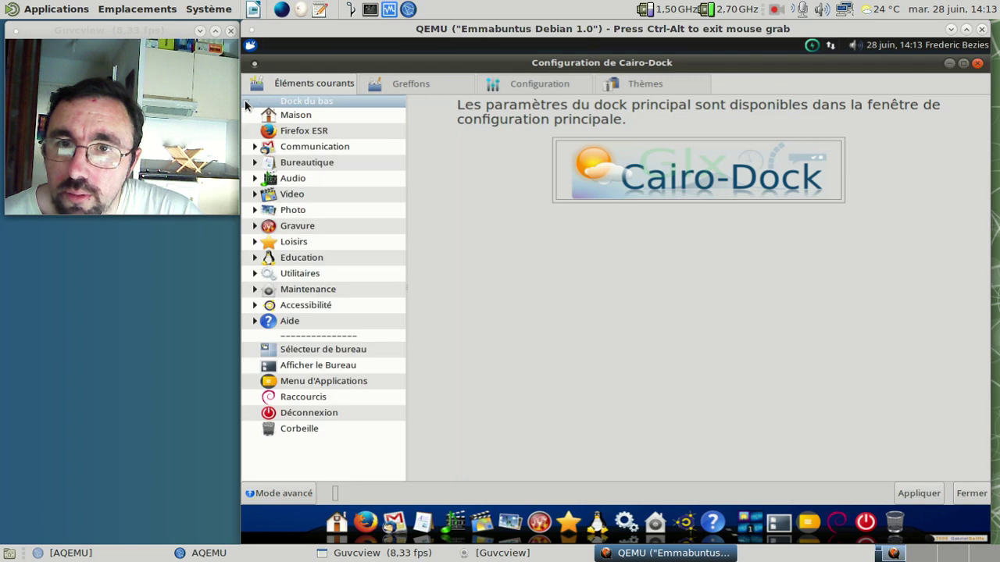
click(255, 289)
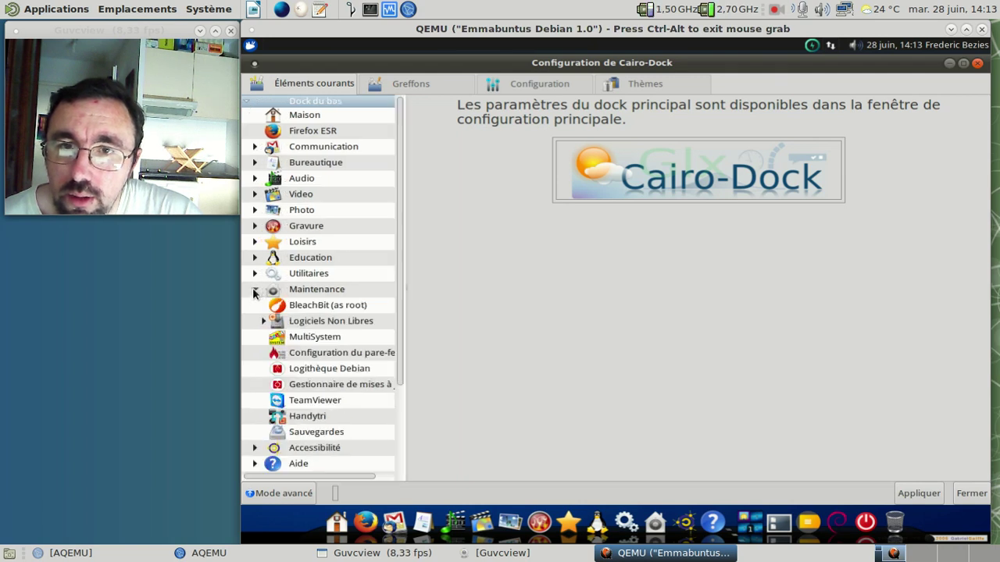
click(337, 307)
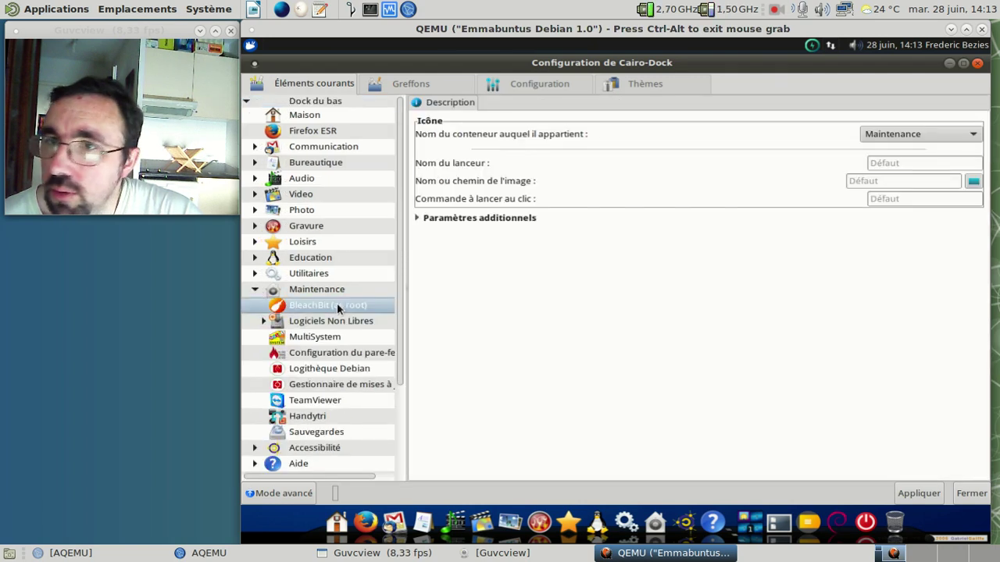
click(416, 218)
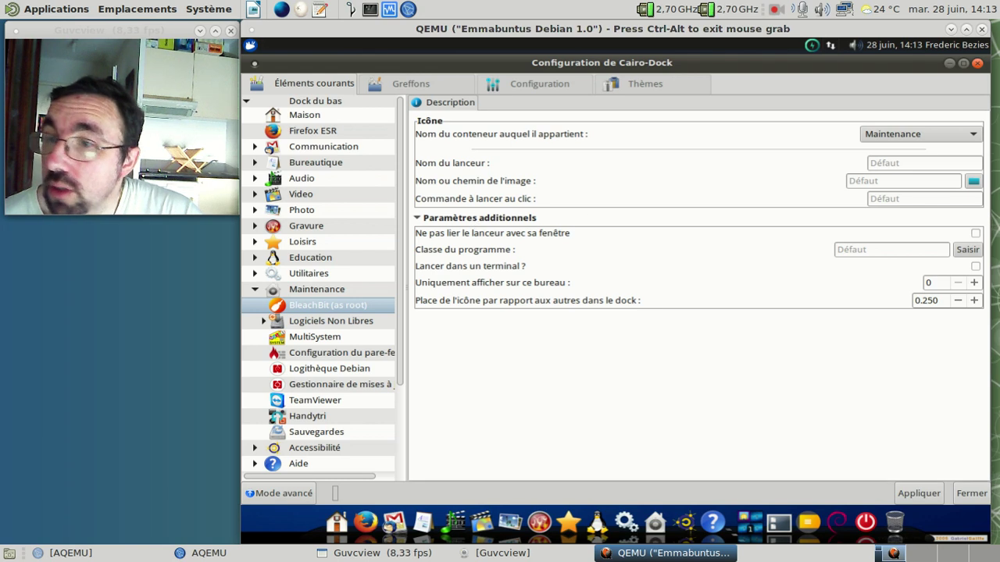
click(977, 62)
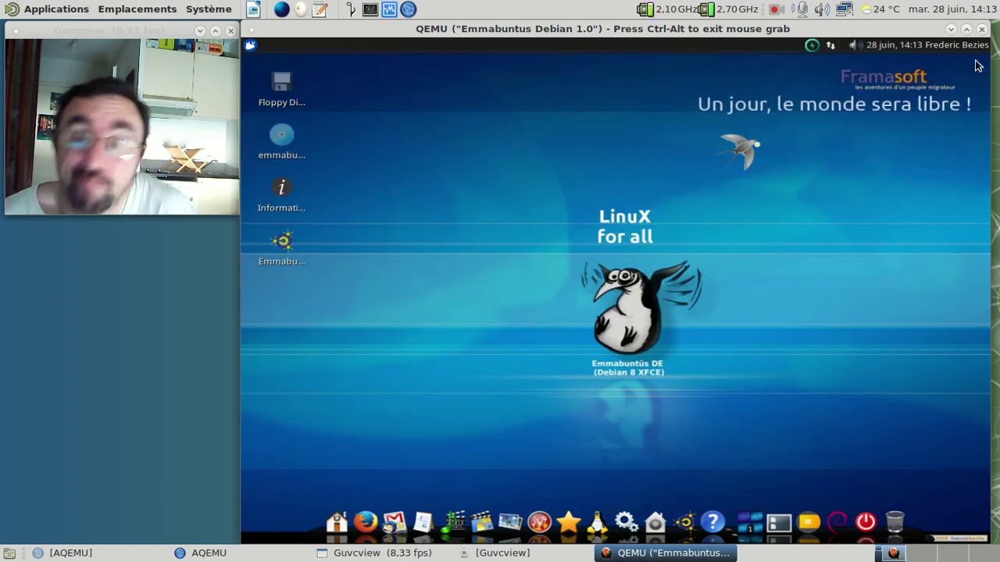
Step: Launch BleachBit as root from the Utilitaires sub-dock, entering the administrator password
mouse_move(686, 516)
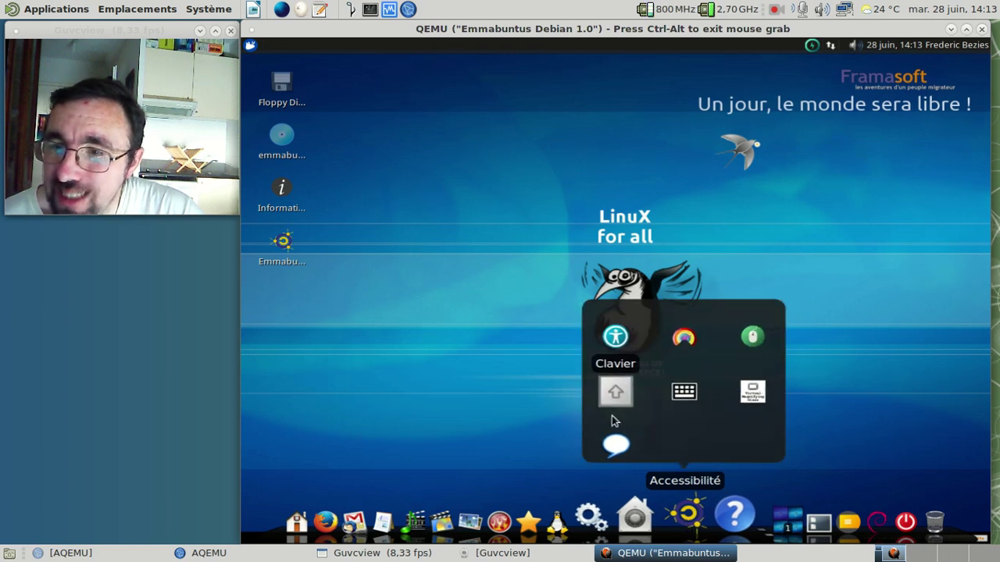
mouse_move(656, 519)
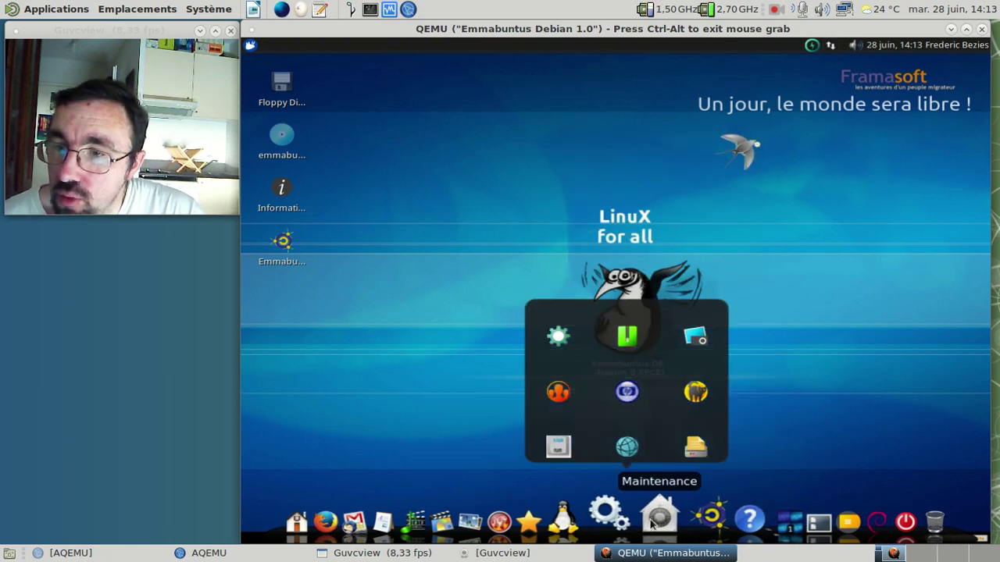
mouse_move(613, 516)
click(597, 348)
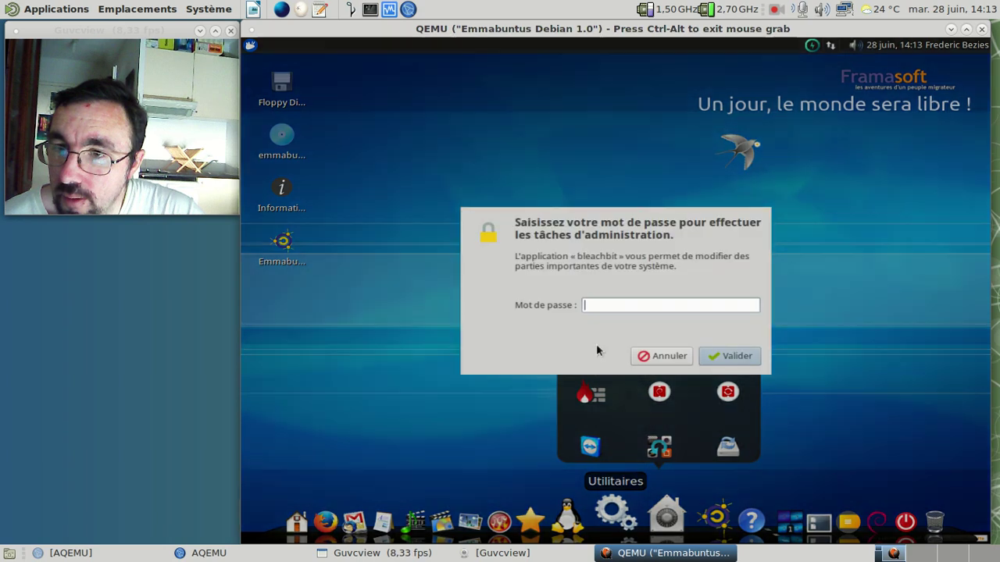
text(*****)
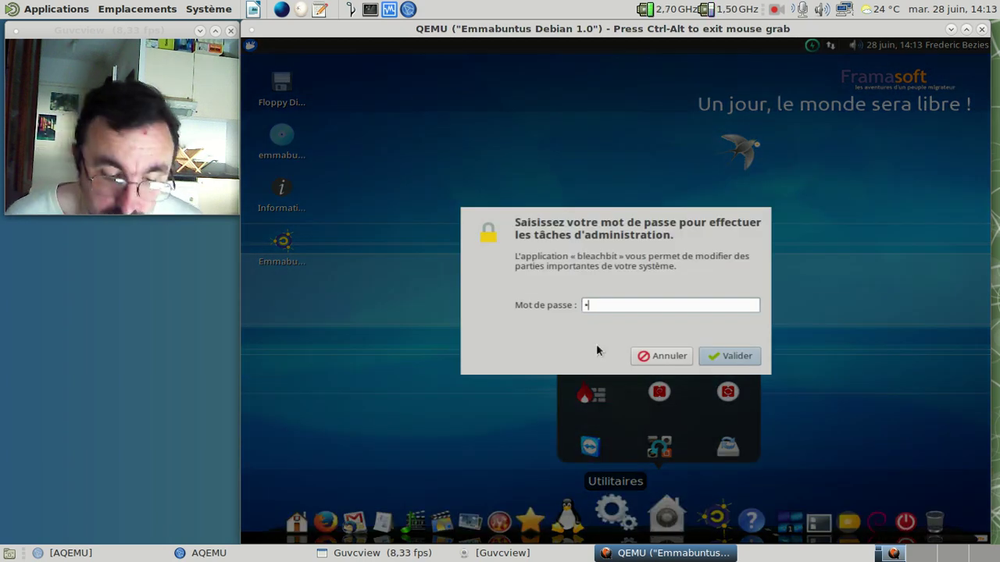
key(Return)
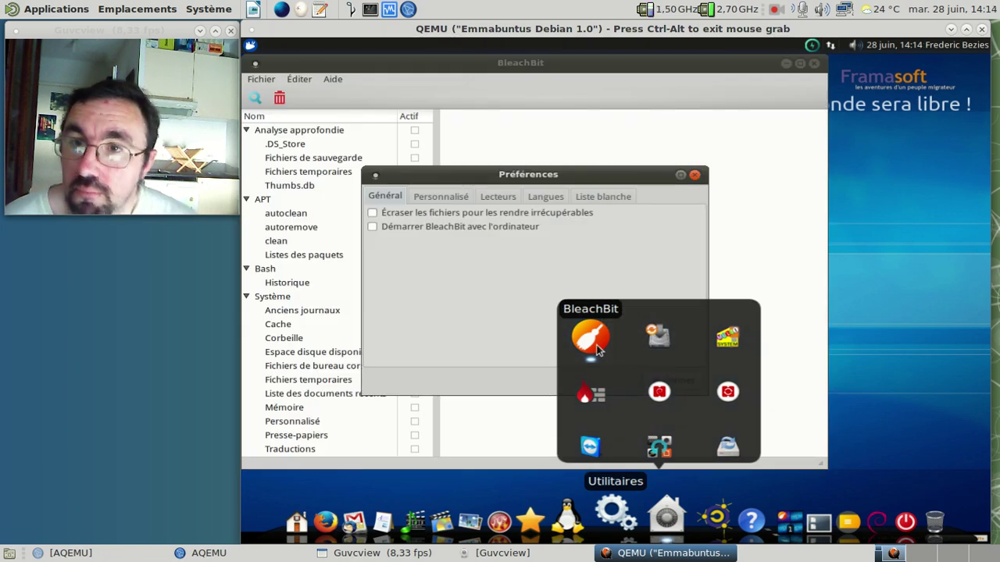
Step: Close Préférences, confirm BleachBit is version 1.4 in À propos, then quit BleachBit
click(694, 175)
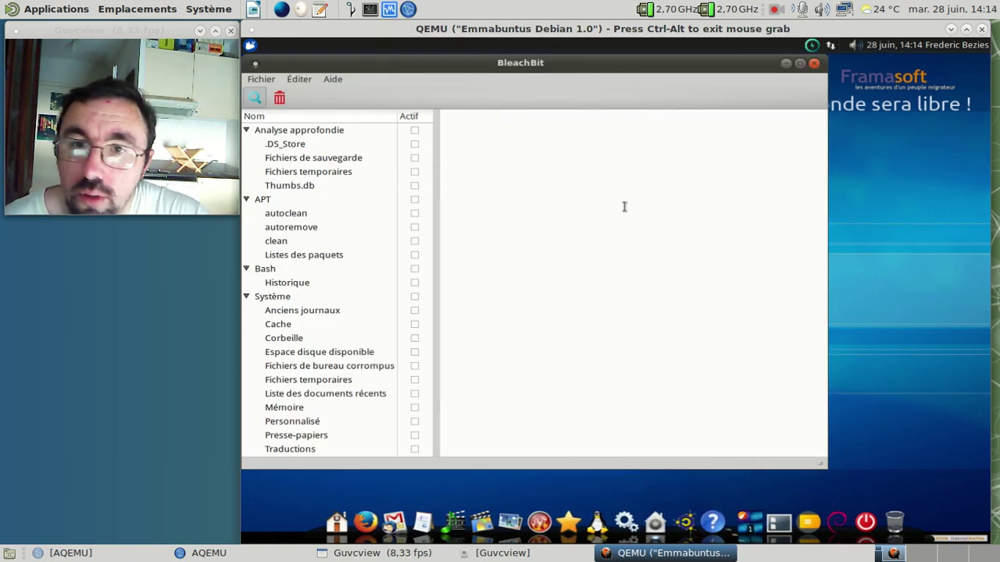
click(324, 78)
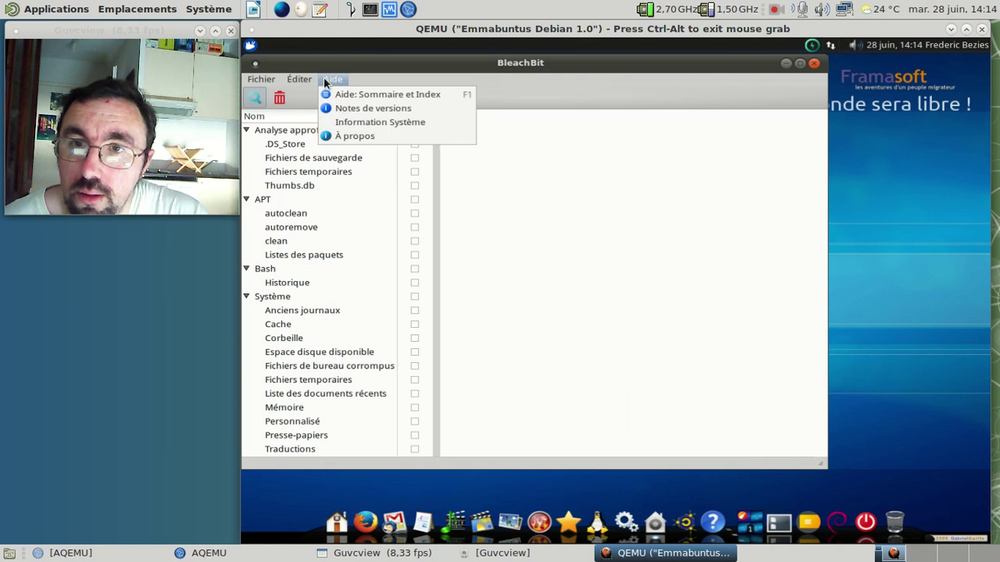
click(349, 136)
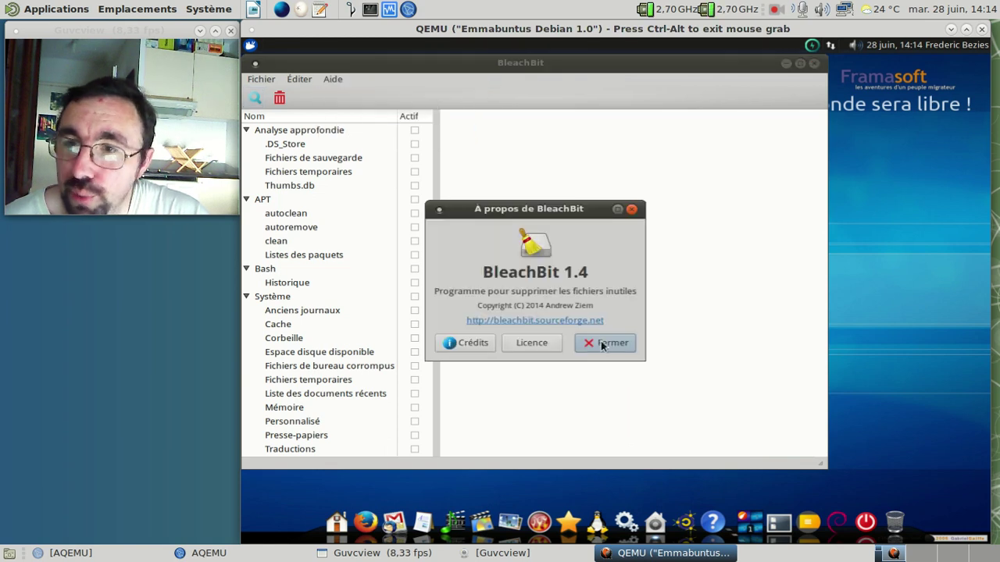
click(601, 345)
click(815, 65)
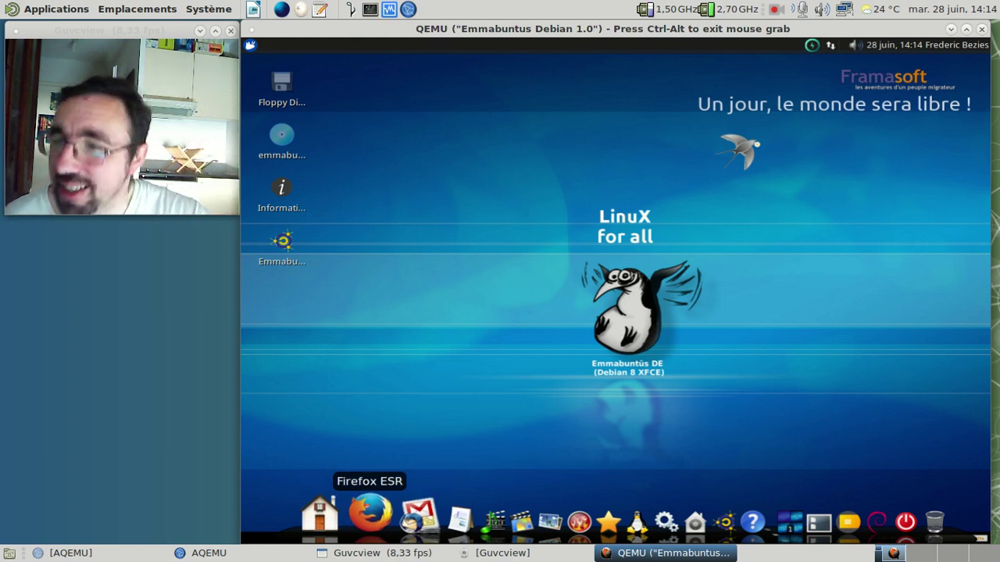
Step: Shut down the Emmabuntüs guest via Déconnexion > Éteindre so AQEMU shows it Power Off
key(ctrl+alt)
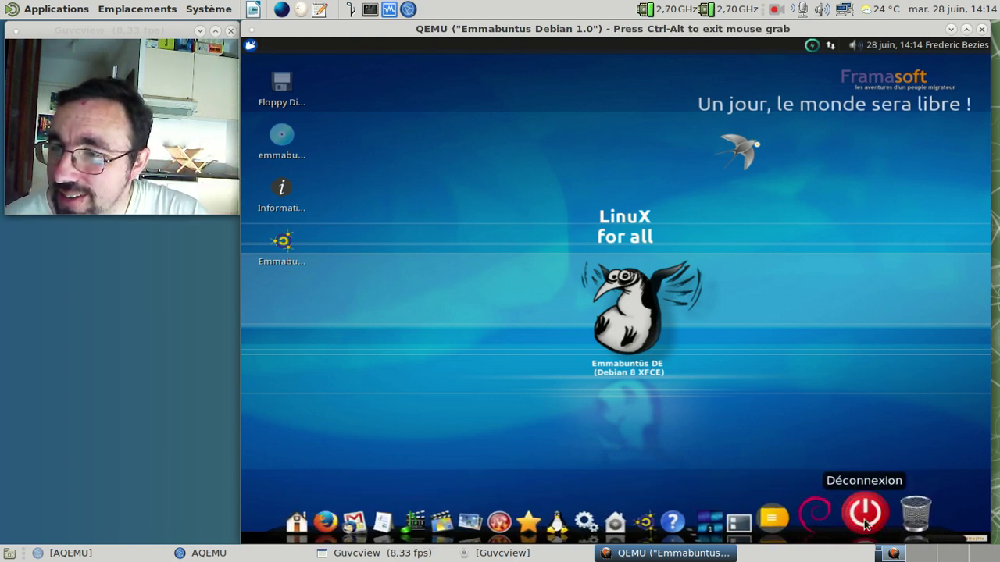
click(865, 513)
click(723, 264)
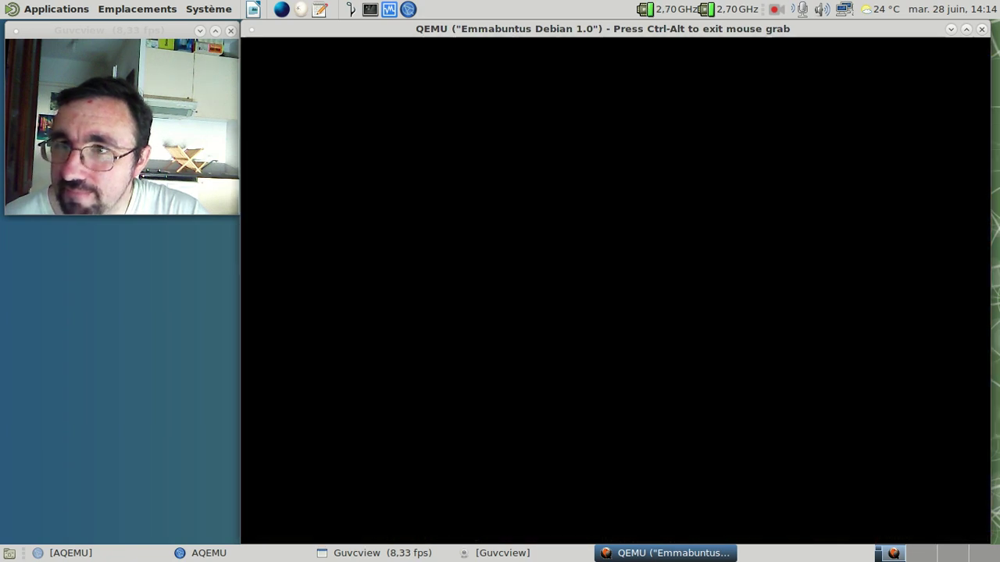
key(ctrl+alt)
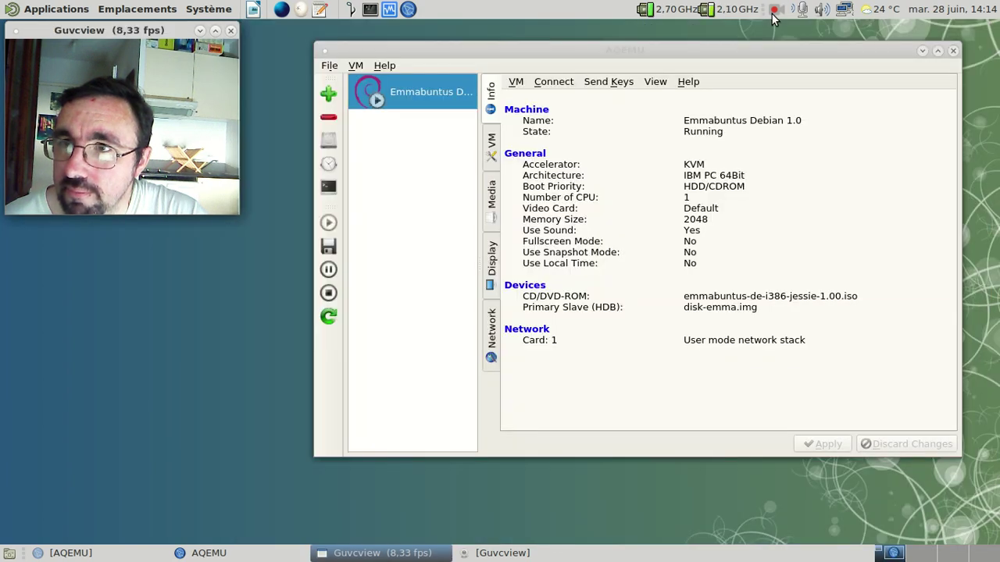
click(771, 13)
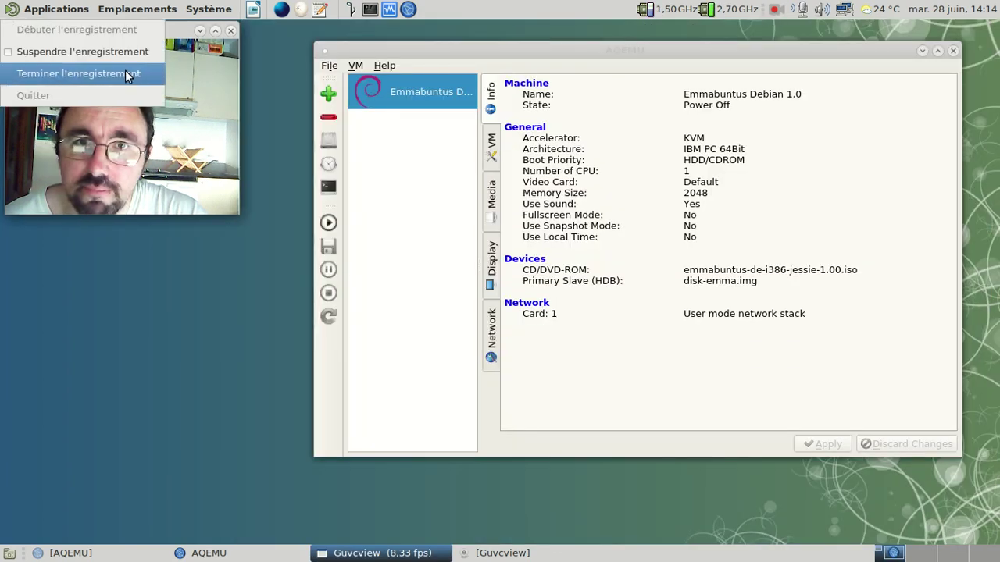